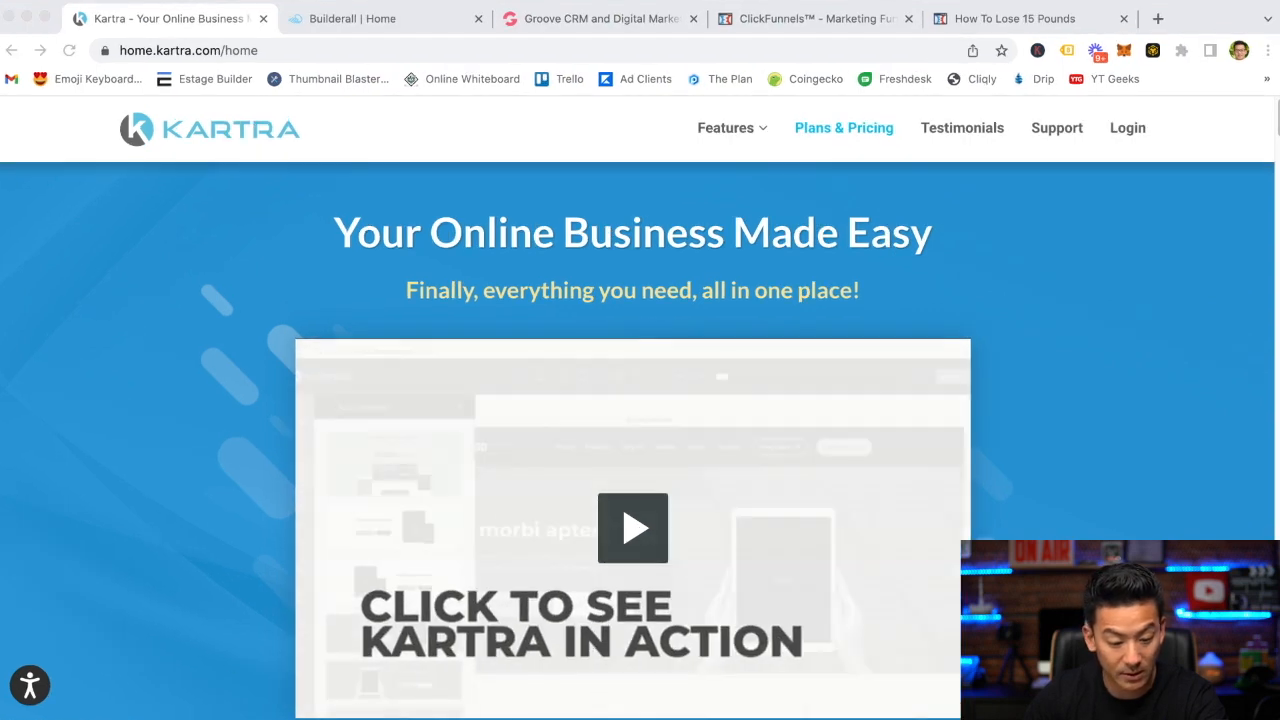
Compare the Kartra, Builderall, Groove and ClickFunnels home pages open in the browser tabs
left_click(392, 215)
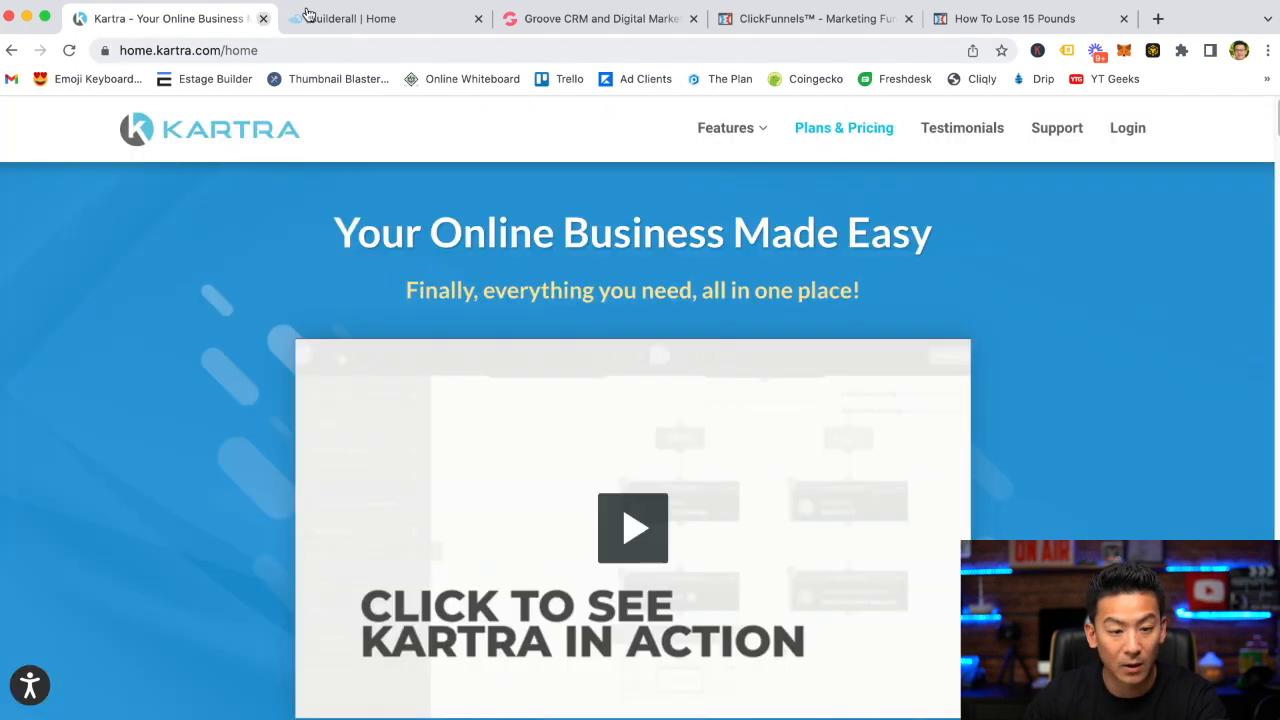
left_click(366, 20)
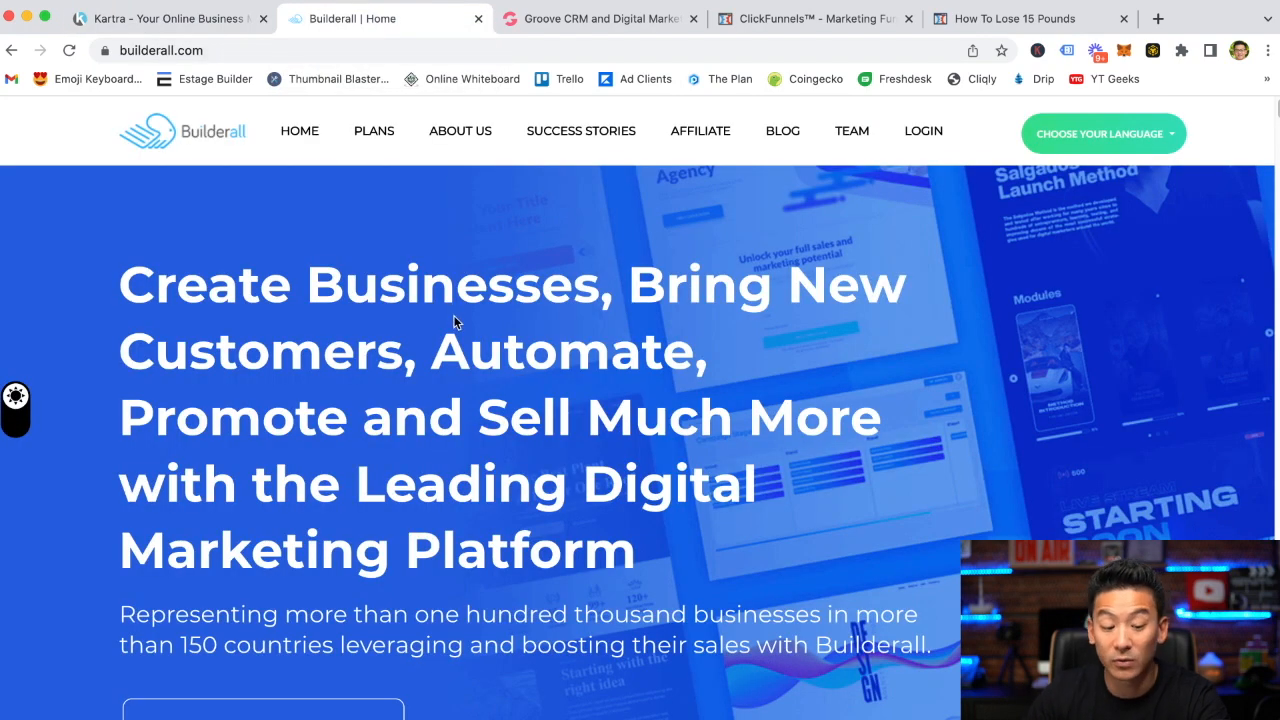
left_click(595, 20)
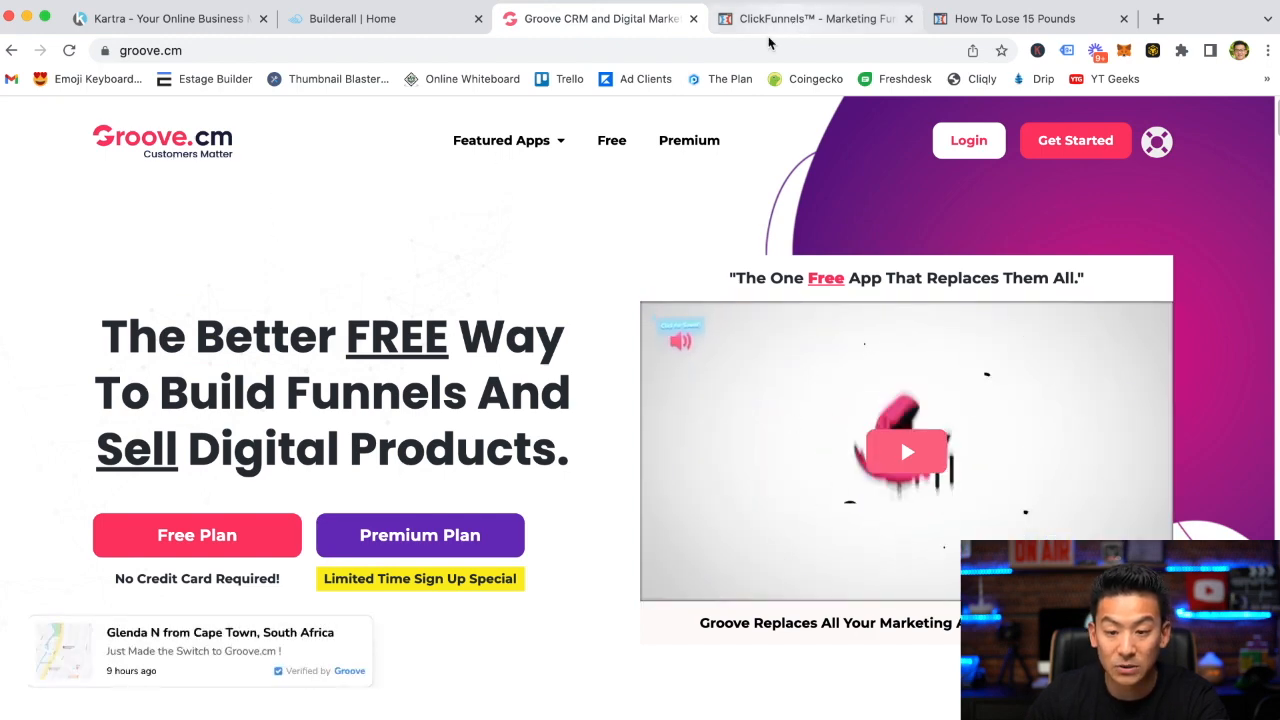
left_click(806, 22)
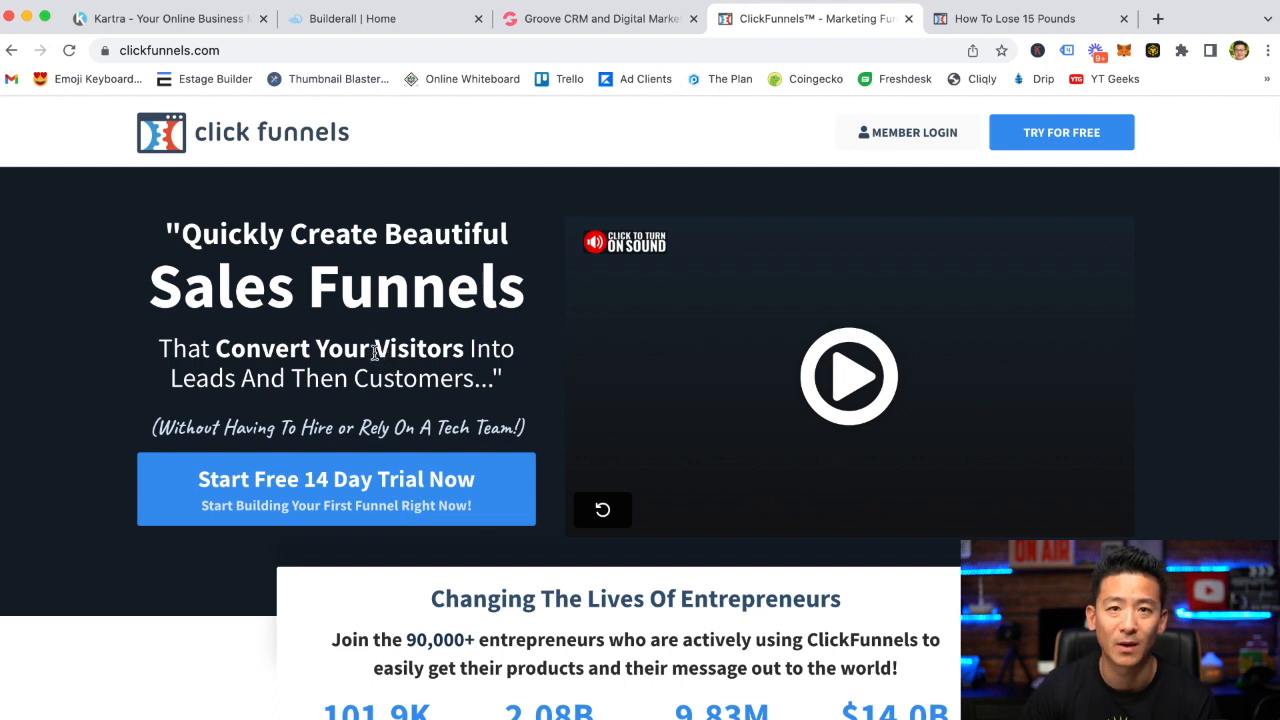
Switch to the page editor tab and set the page background colour to white
left_click(1032, 25)
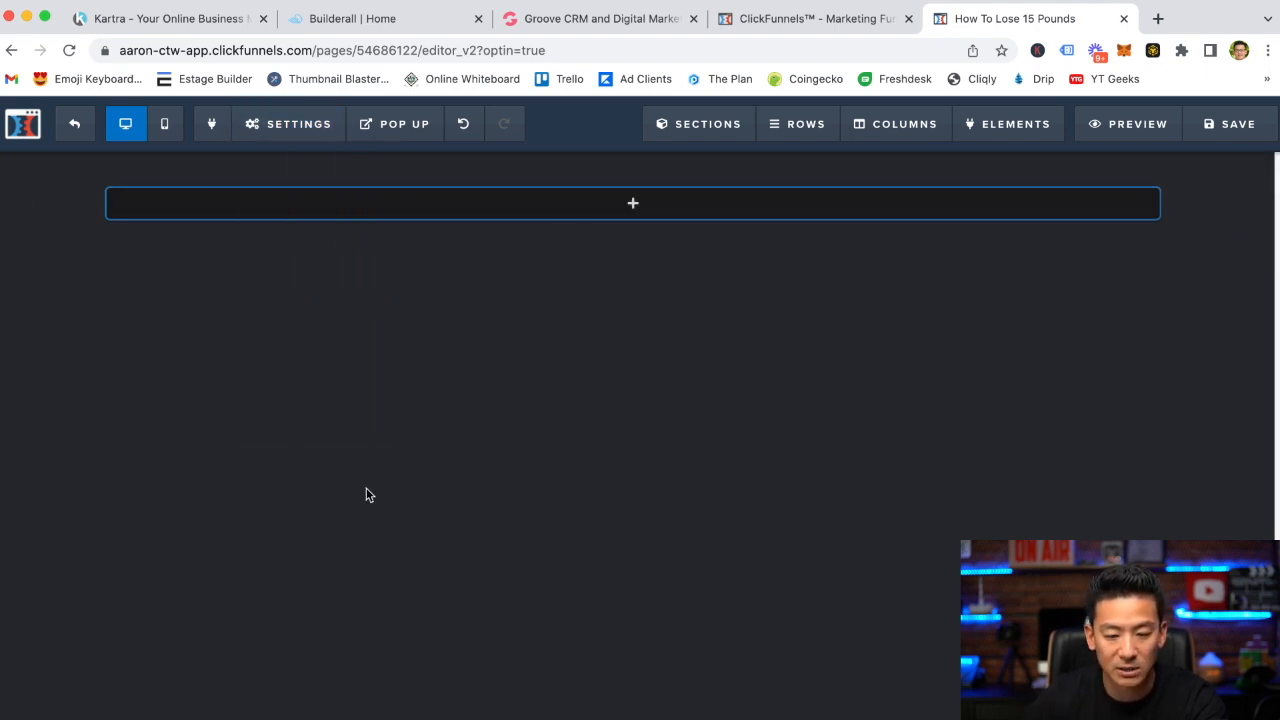
mouse_move(305, 125)
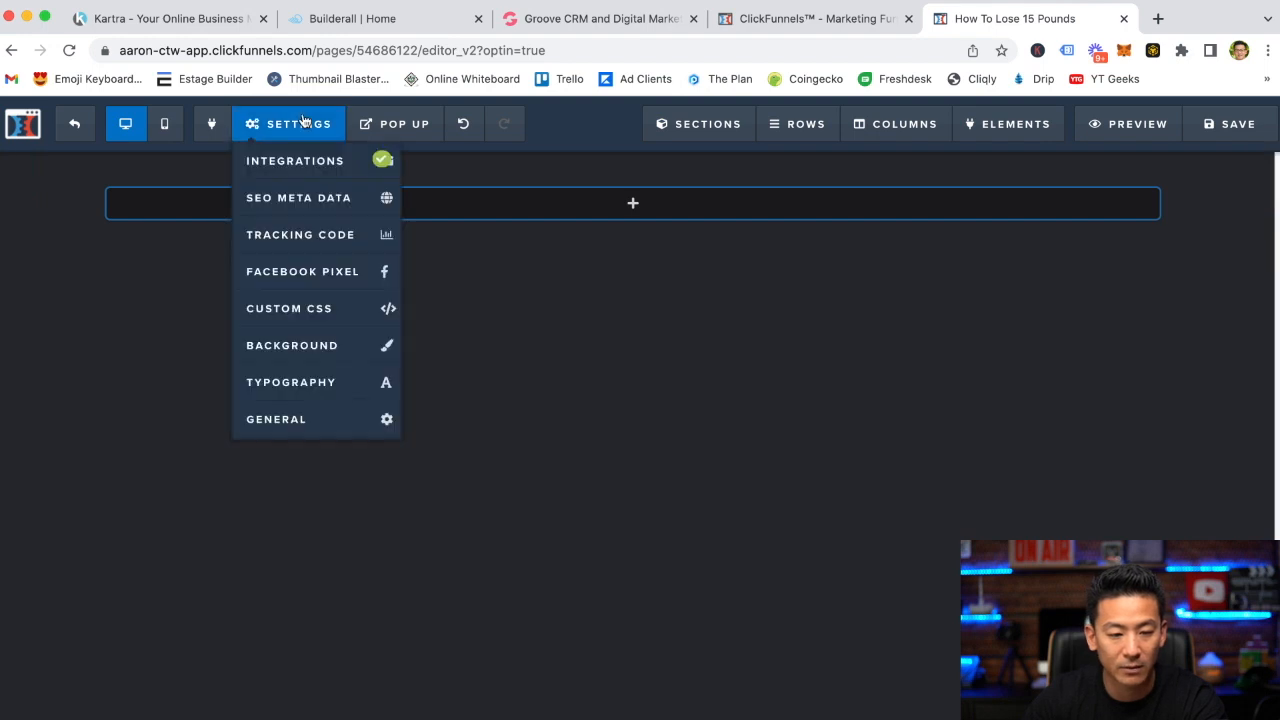
left_click(313, 354)
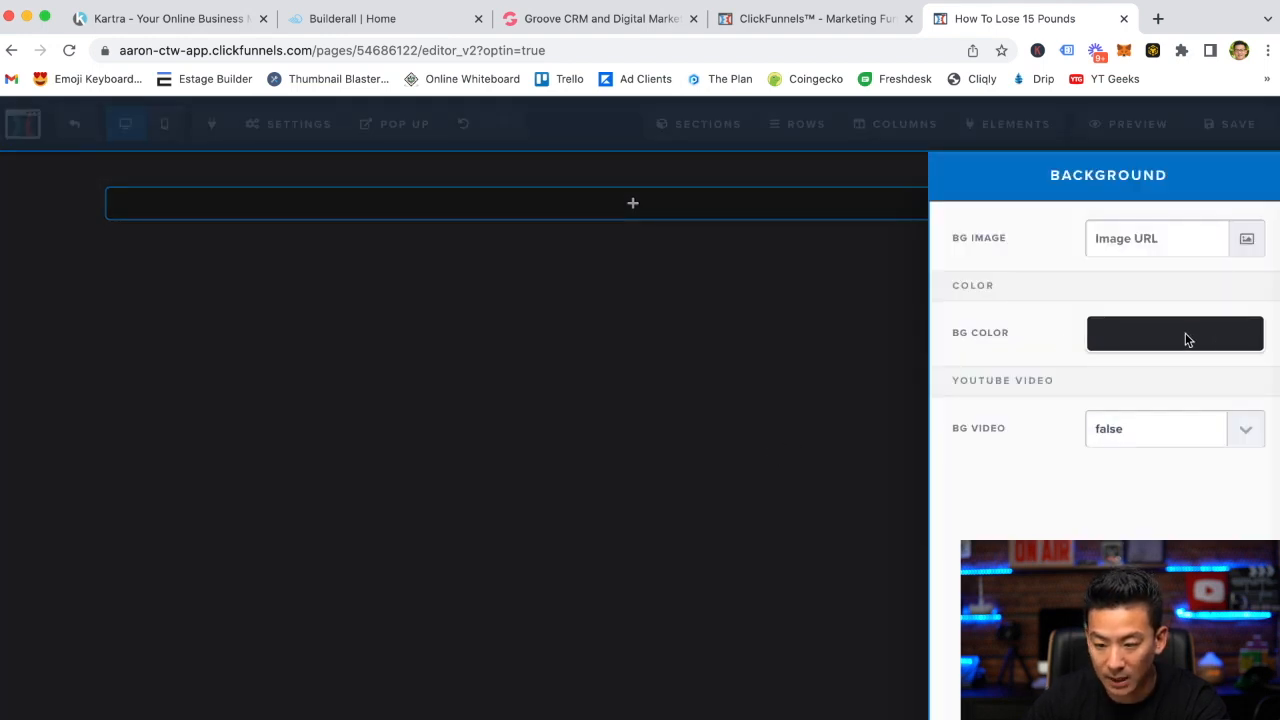
left_click(1152, 332)
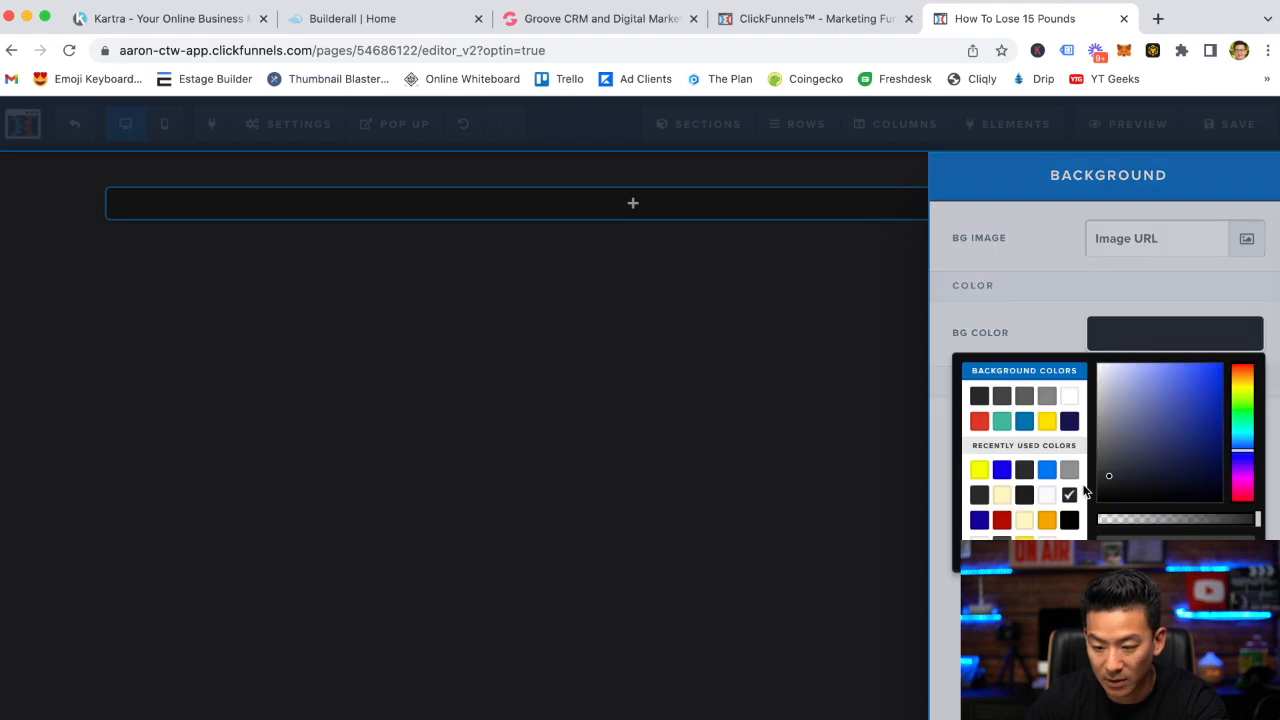
left_click_drag(1129, 449, 1090, 356)
mouse_move(1260, 523)
left_mouse_down()
mouse_move(1194, 521)
mouse_move(1260, 519)
left_mouse_up()
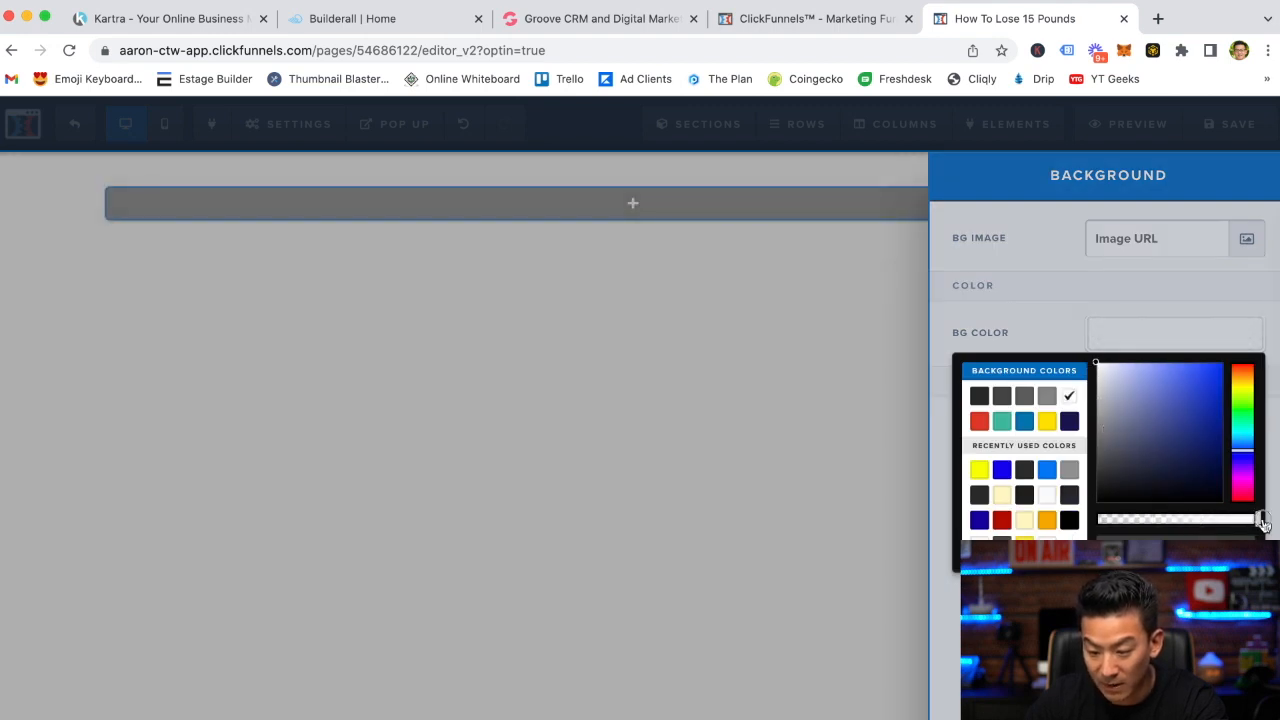
left_click(1230, 555)
left_click(669, 423)
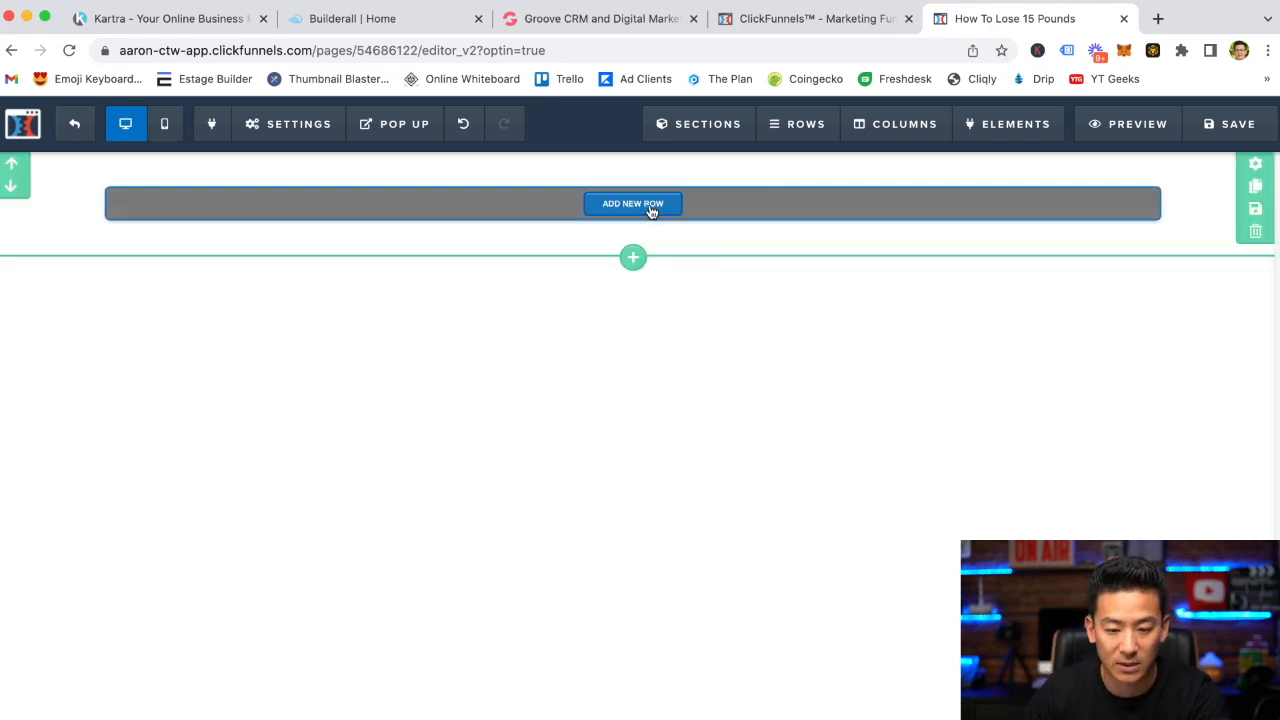
Add a one-column row to the page and insert a Headline element into it
left_click(650, 208)
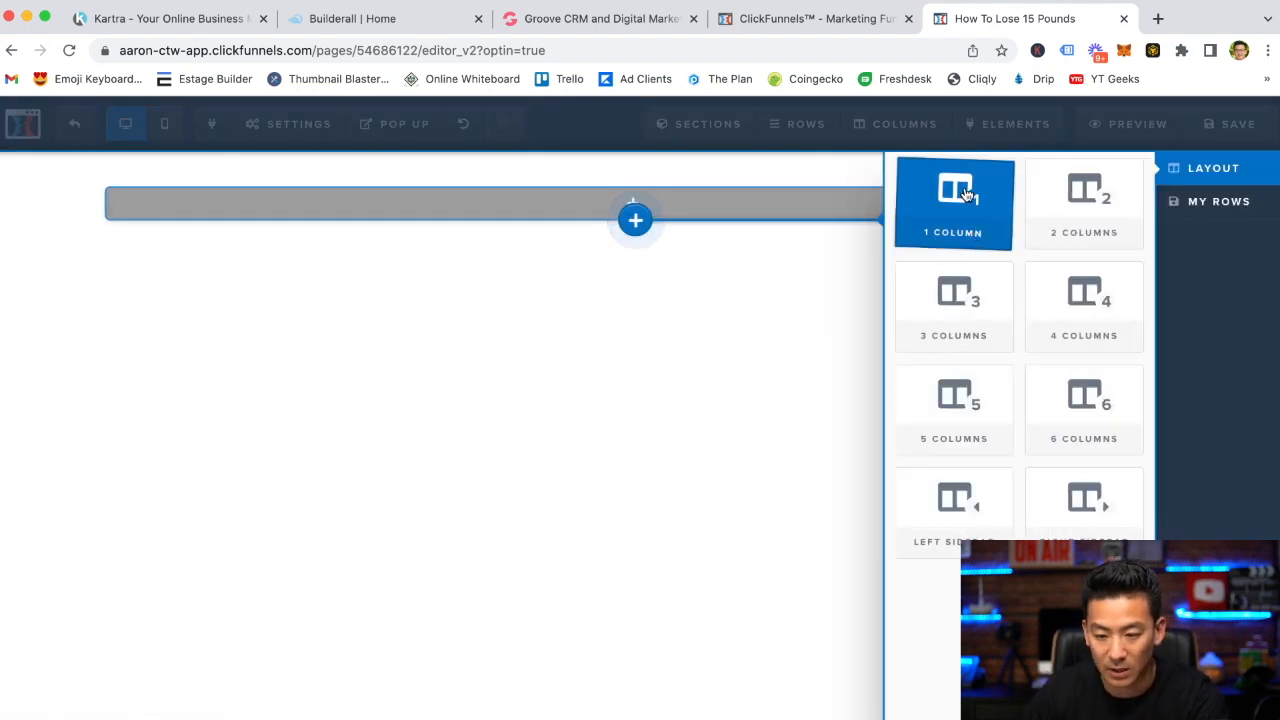
left_click(958, 195)
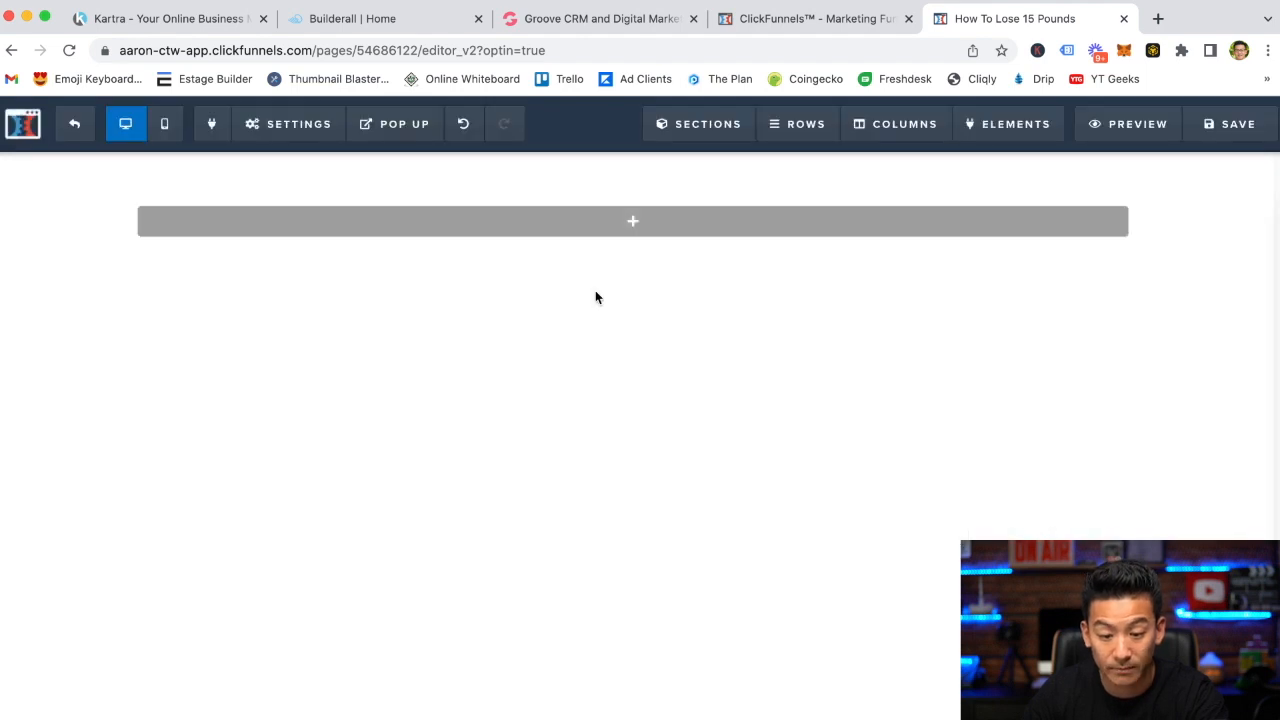
left_click(633, 225)
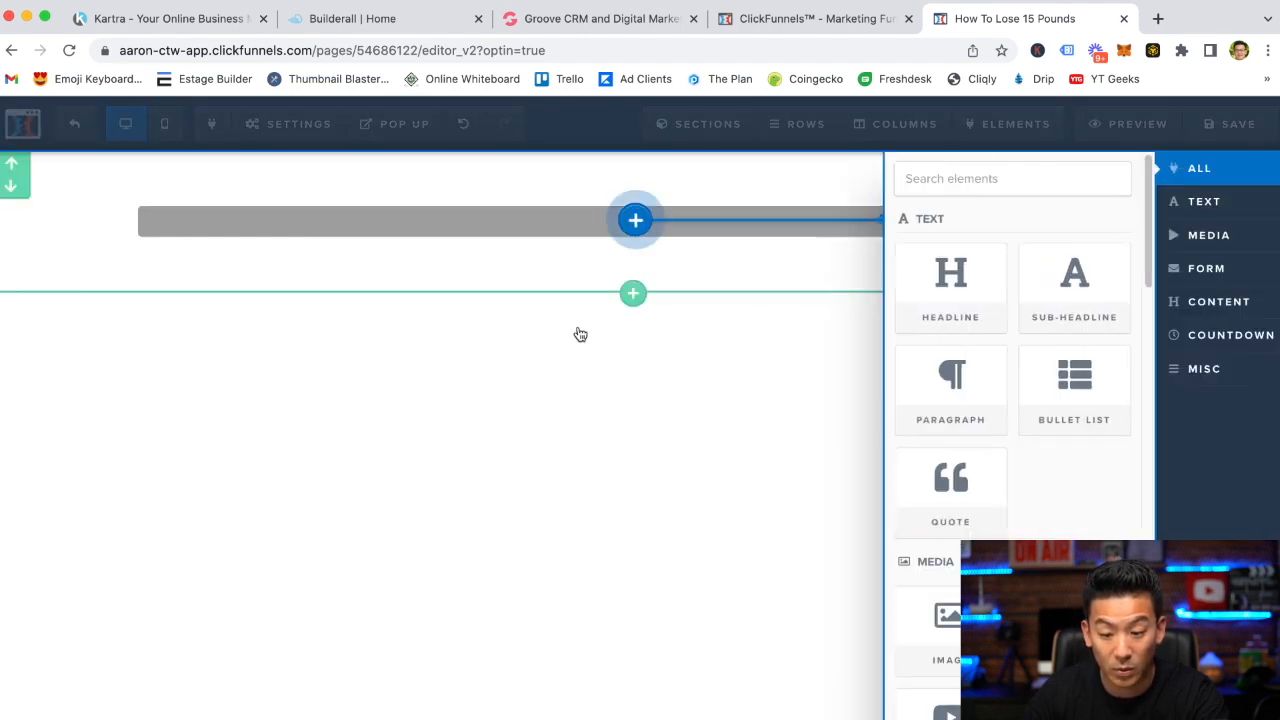
left_click(985, 290)
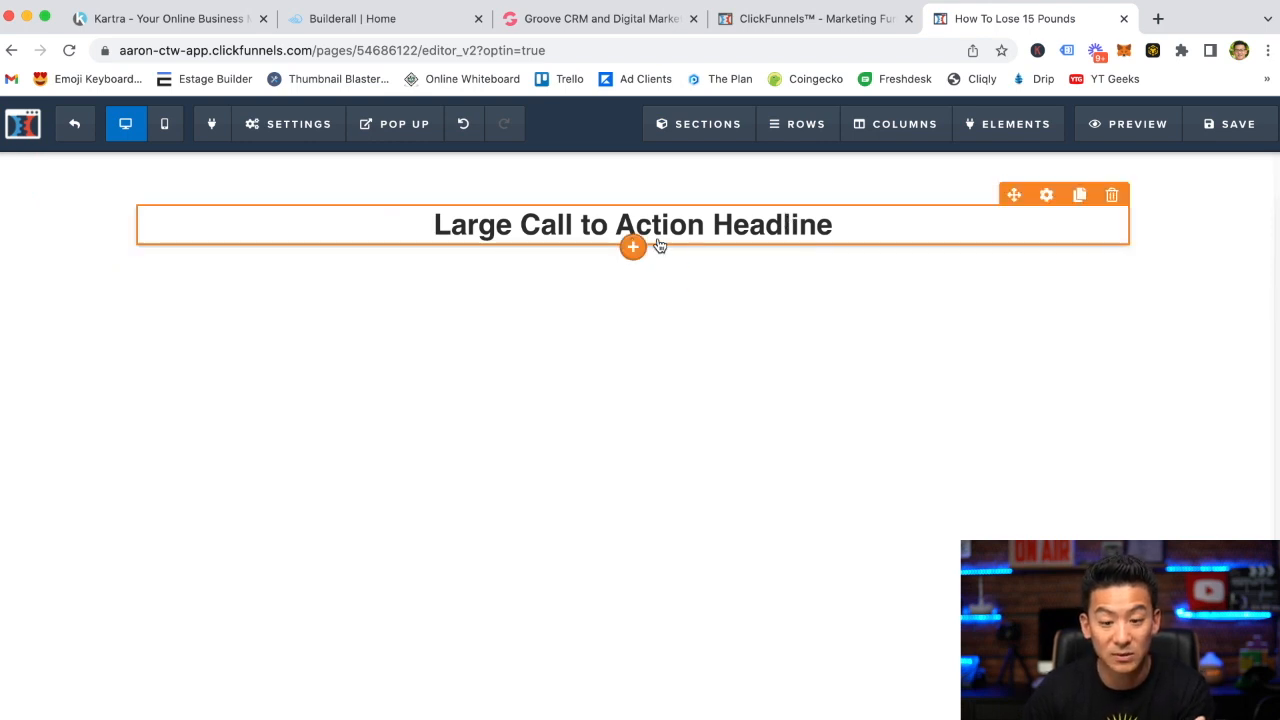
Replace the headline text with "How To Successfully Create A Garden In Your Backyard Even If You're Just A Beginner..." in quotes
left_click(820, 230)
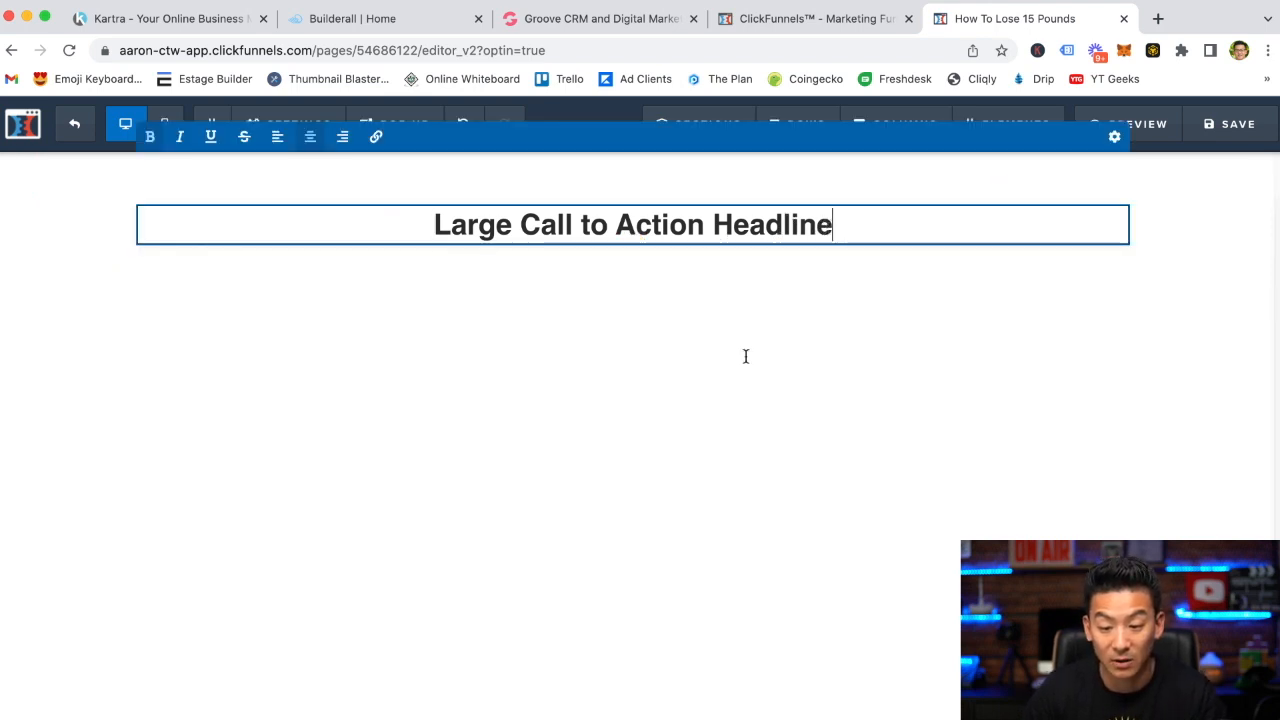
key("BackSpace")
key("BackSpace")
key("BackSpace")
key("BackSpace")
key("BackSpace")
key("BackSpace")
key("BackSpace")
key("BackSpace")
key("BackSpace")
key("BackSpace")
key("BackSpace")
key("BackSpace")
key("BackSpace")
key("BackSpace")
key("BackSpace")
key("BackSpace")
key("BackSpace")
key("BackSpace")
key("BackSpace")
key("BackSpace")
key("BackSpace")
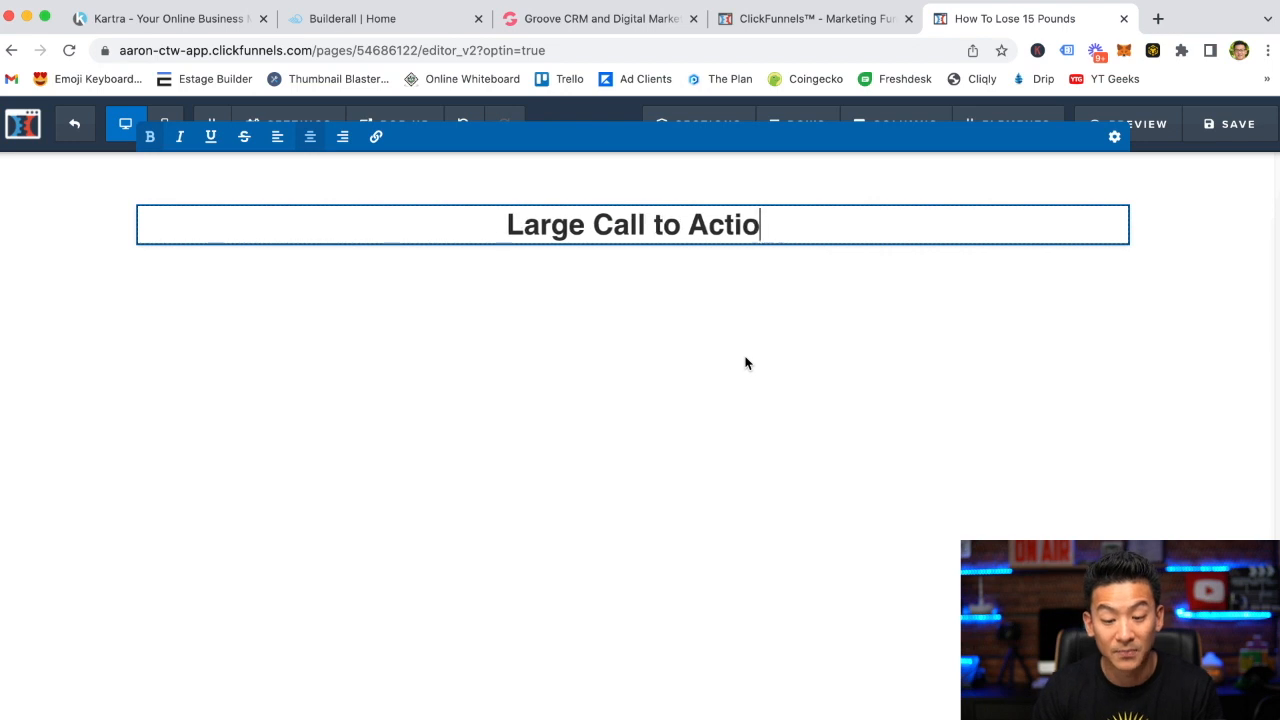
key("BackSpace")
key("BackSpace")
key("BackSpace")
key("BackSpace")
key("BackSpace")
key("BackSpace")
key("BackSpace")
key("BackSpace")
type("\"")
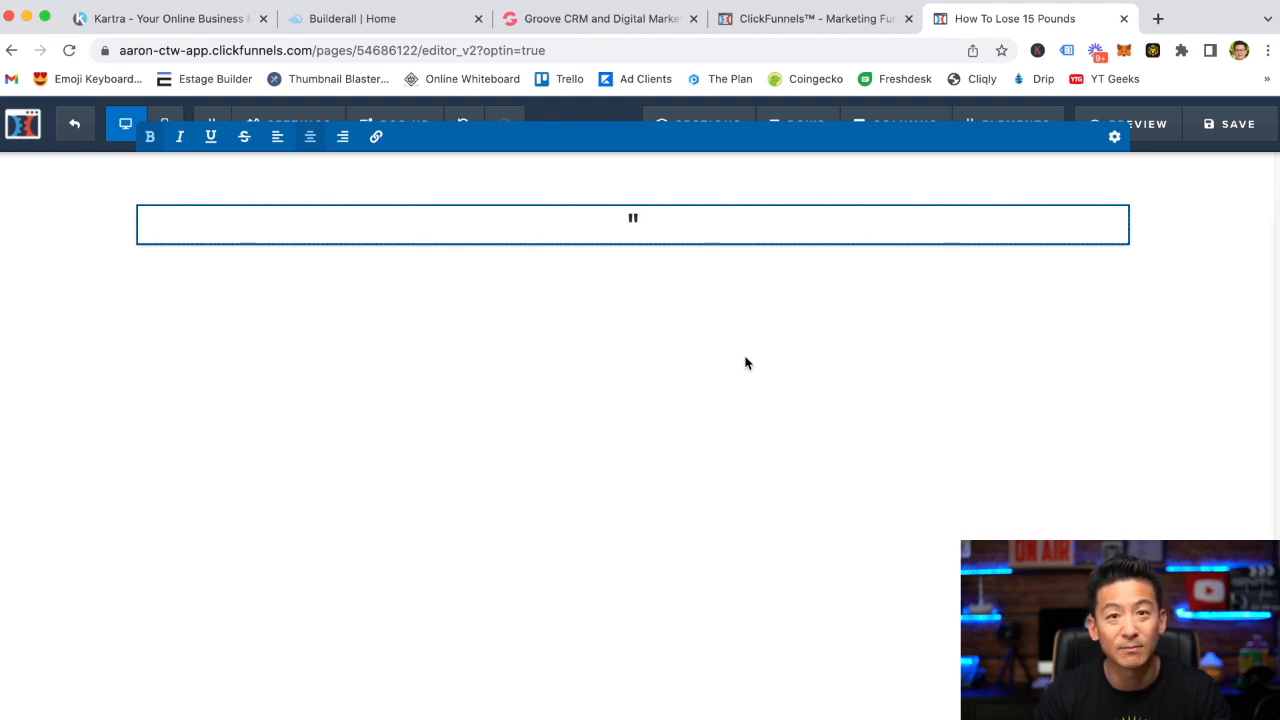
type("How")
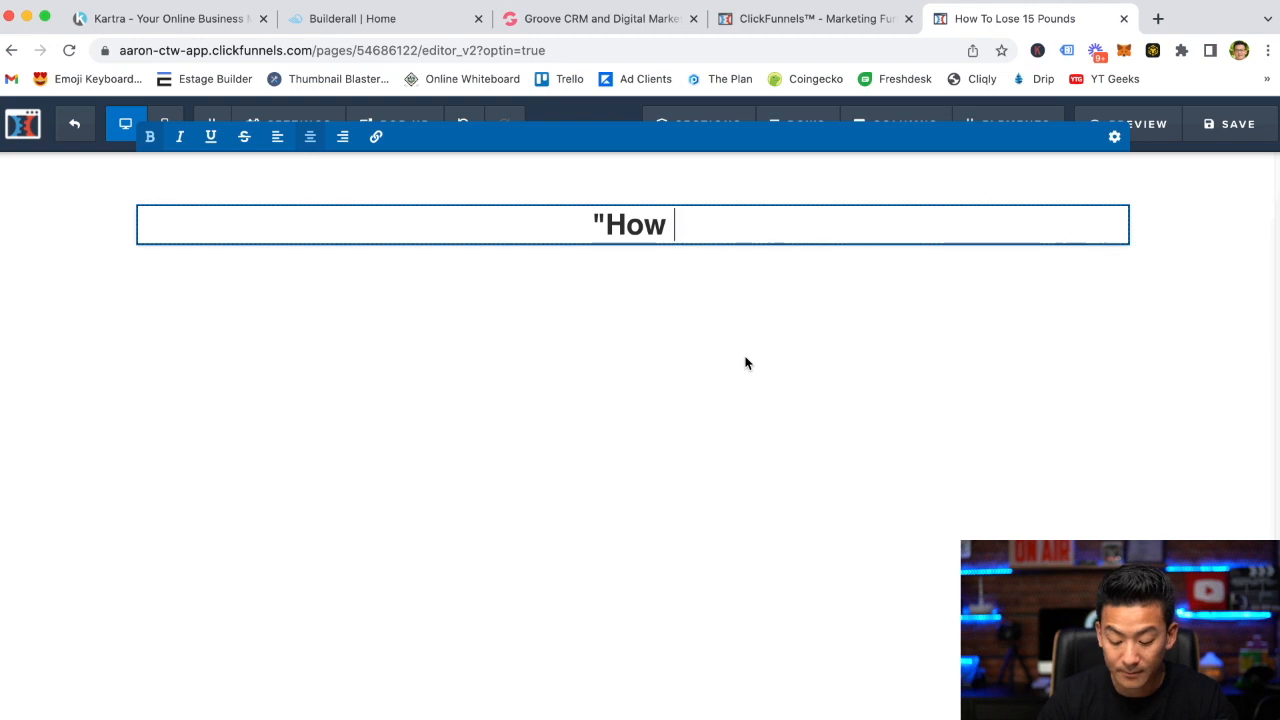
key("BackSpace")
key("BackSpace")
key("BackSpace")
key("BackSpace")
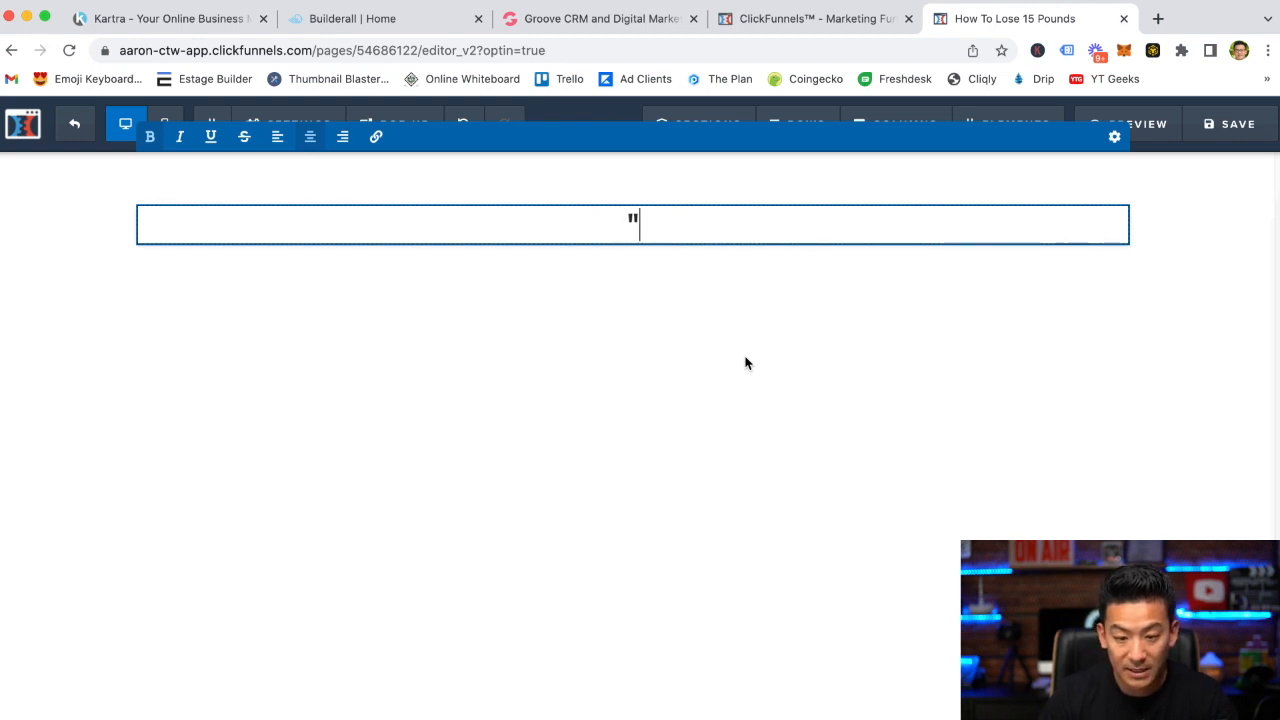
type("How To ")
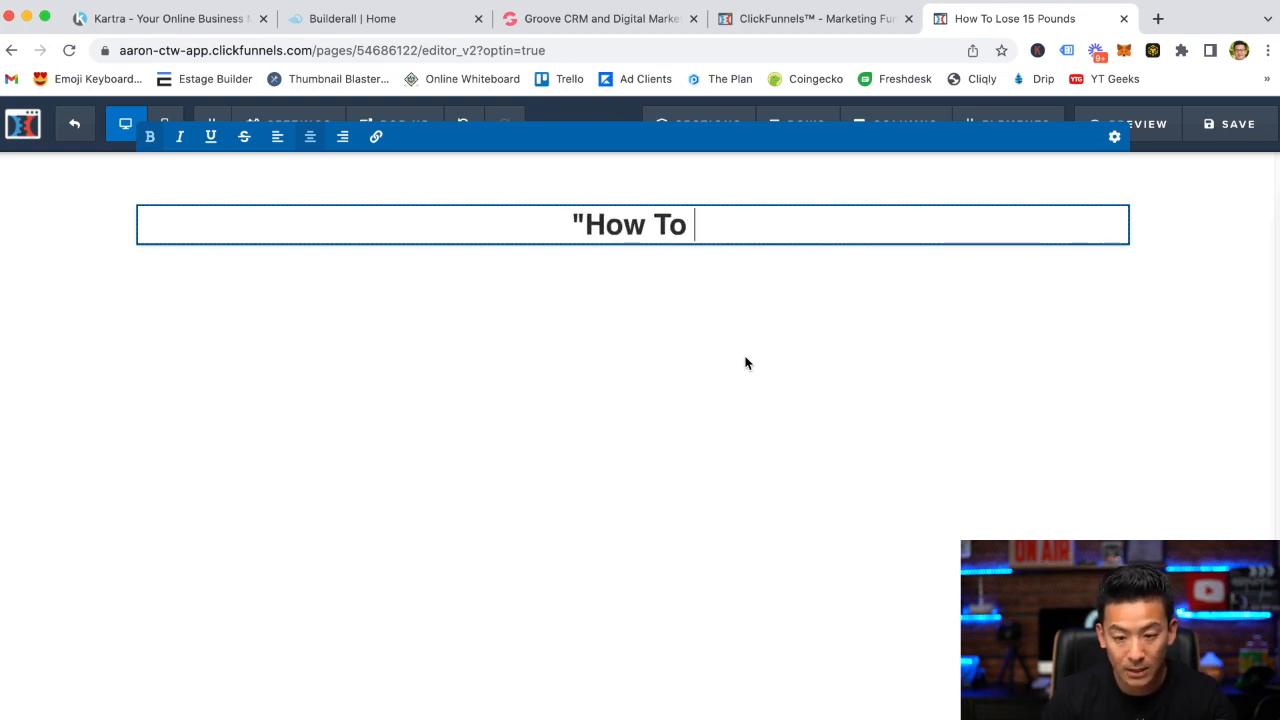
type("Success")
key("BackSpace")
key("BackSpace")
type("essfully")
key("BackSpace")
type("ly Create A Garden ")
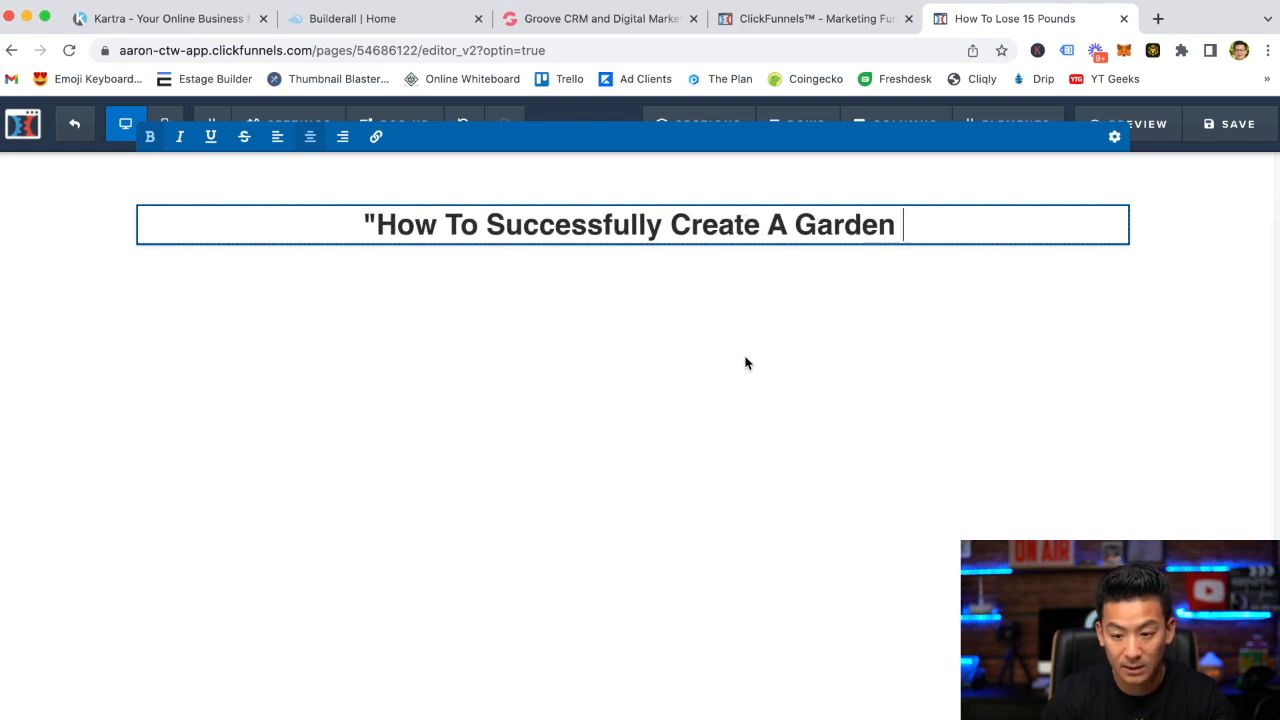
type("In You rB")
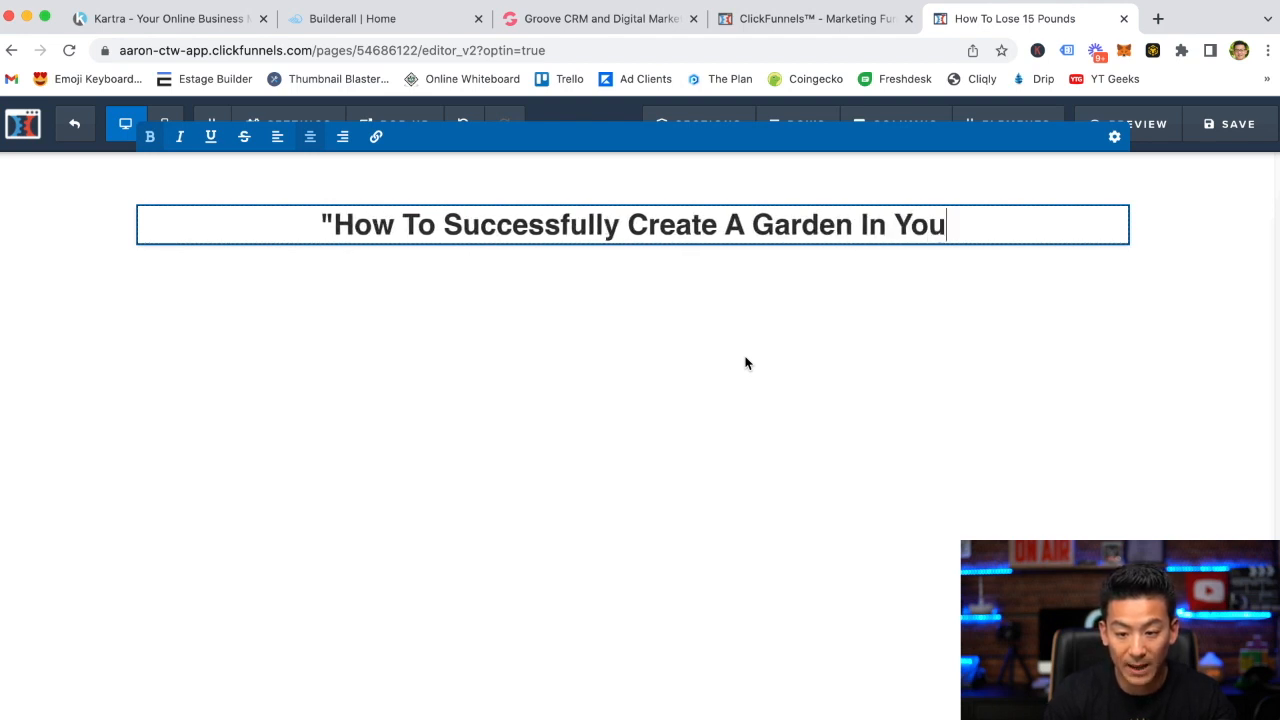
key("BackSpace")
key("BackSpace")
key("BackSpace")
type("r Backyeard")
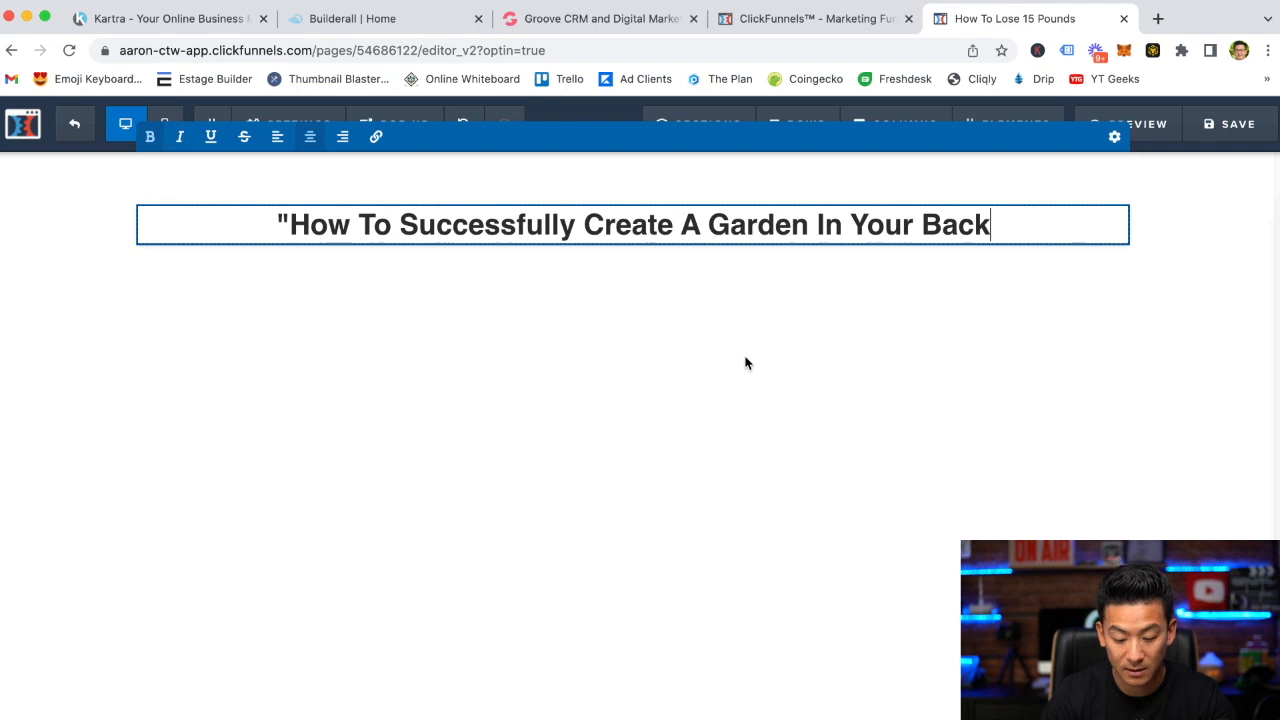
key("BackSpace")
key("BackSpace")
key("BackSpace")
key("BackSpace")
type("ard ")
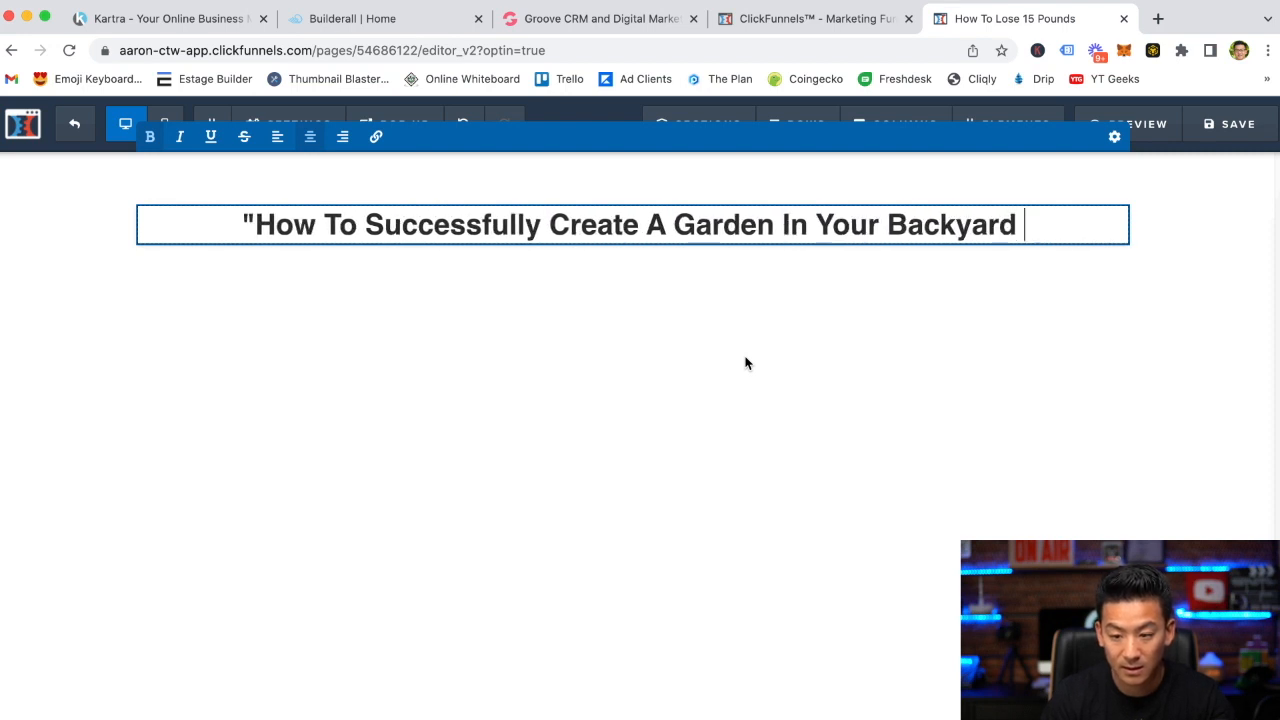
type("Even If Y")
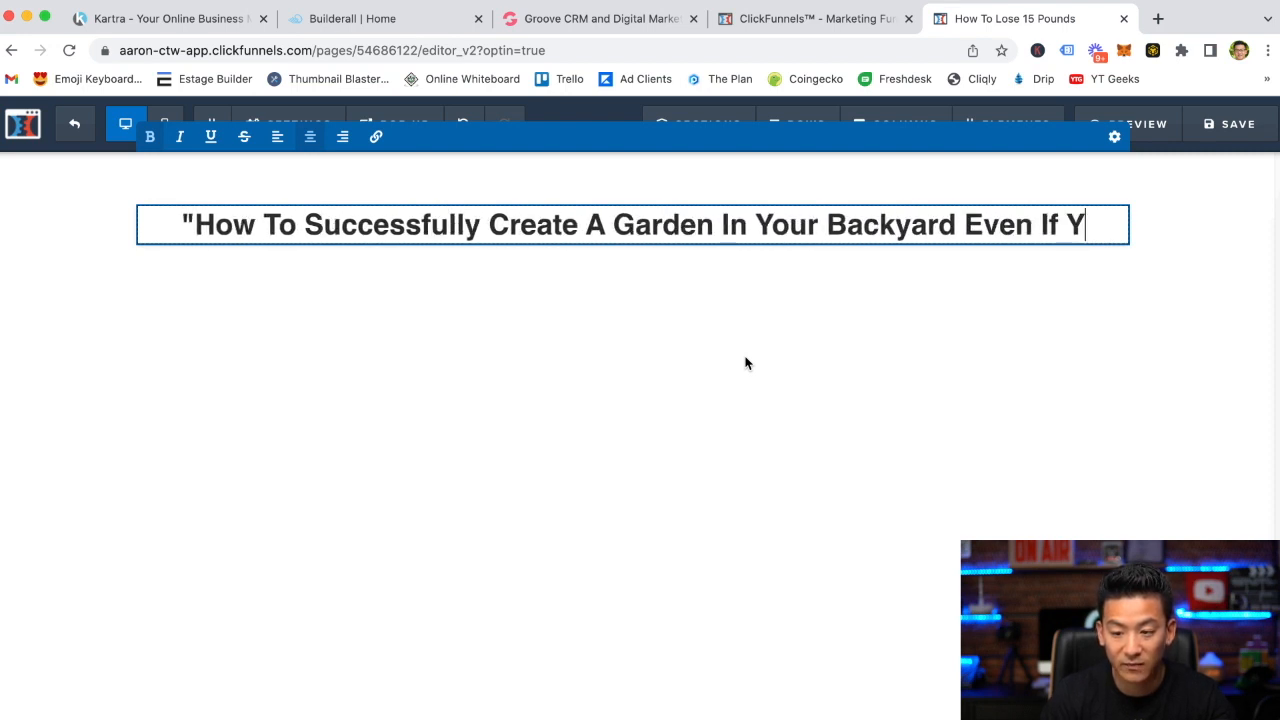
type("ou're Just A beg")
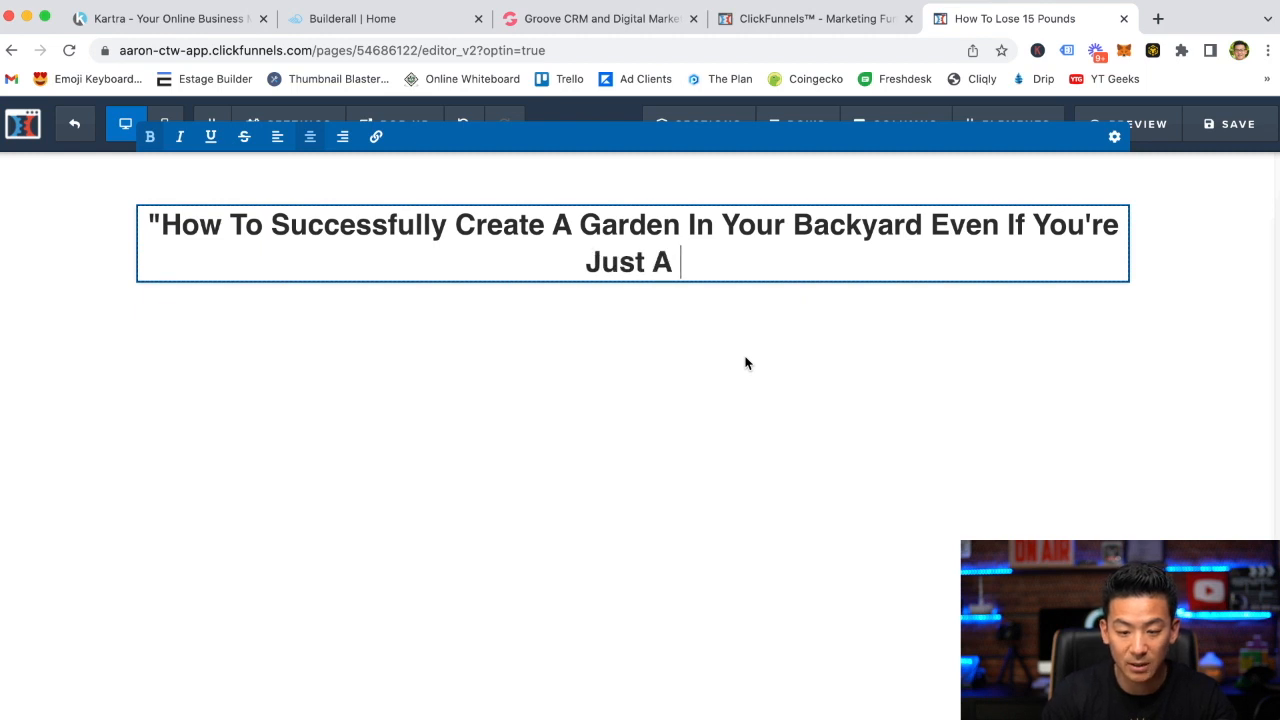
key("BackSpace")
key("BackSpace")
key("BackSpace")
type("Beginne")
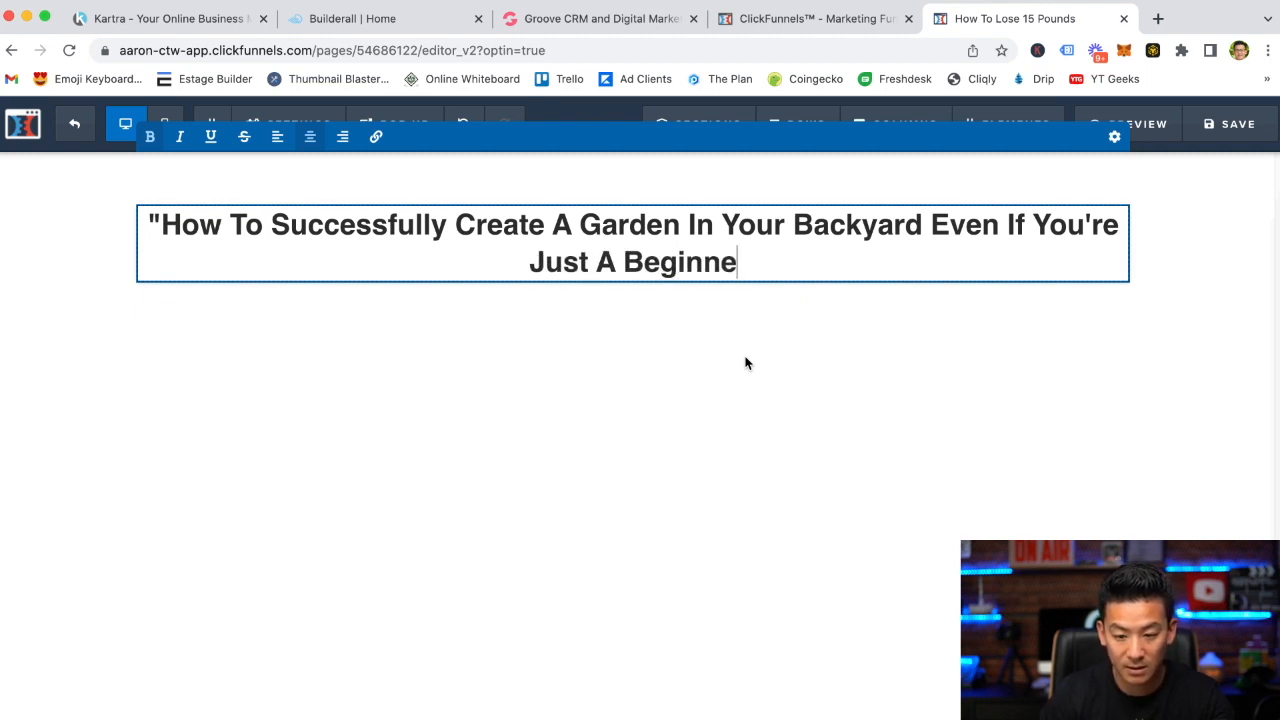
type("r...\"")
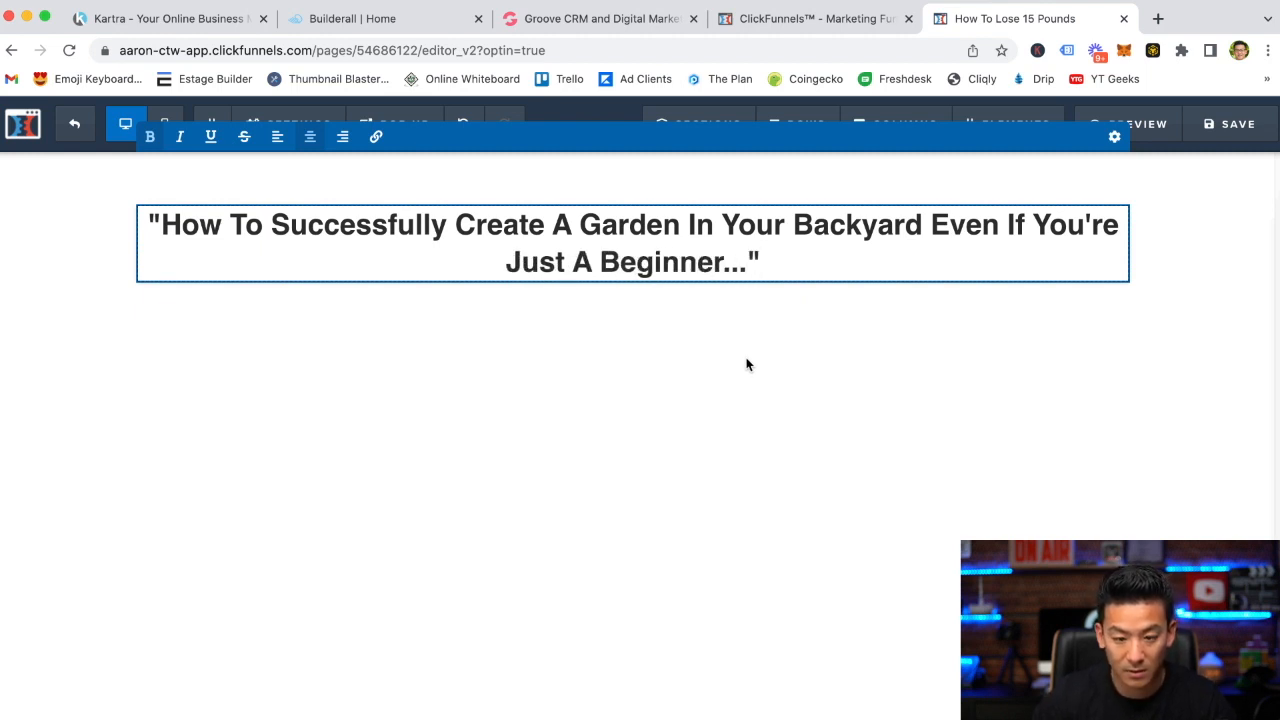
left_click(516, 352)
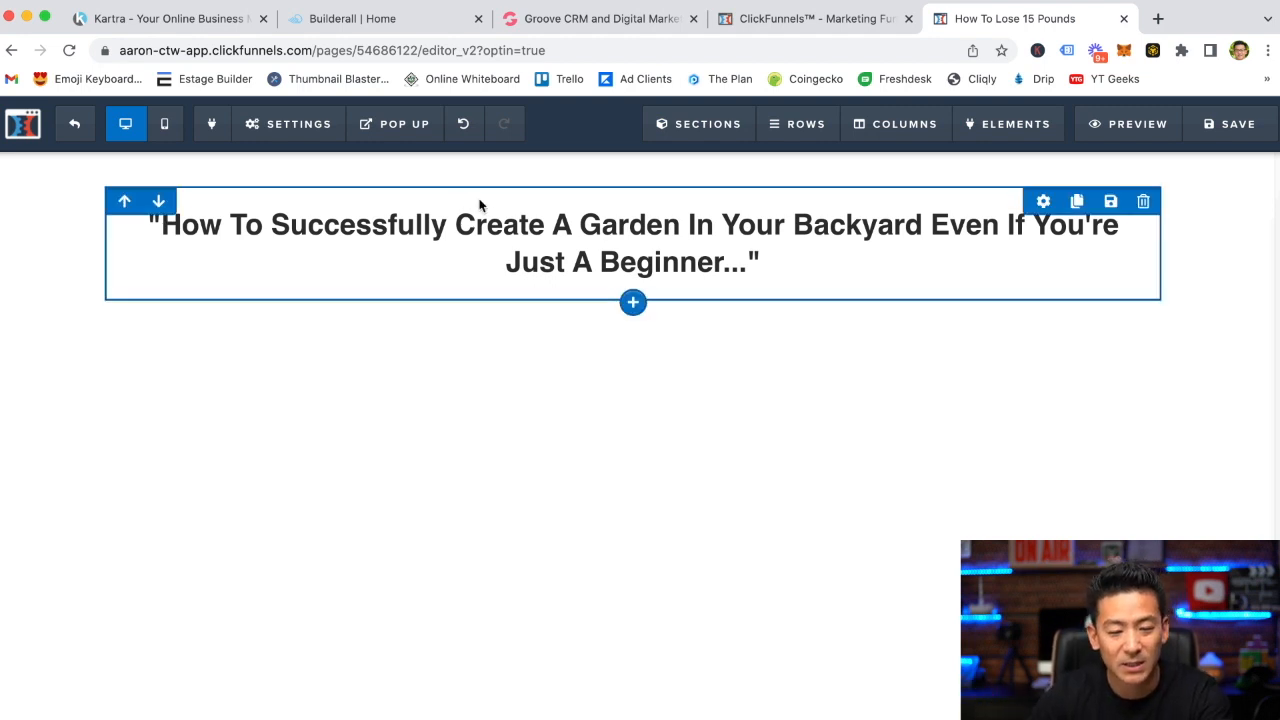
Set the headline's font size to 44
left_click(1046, 195)
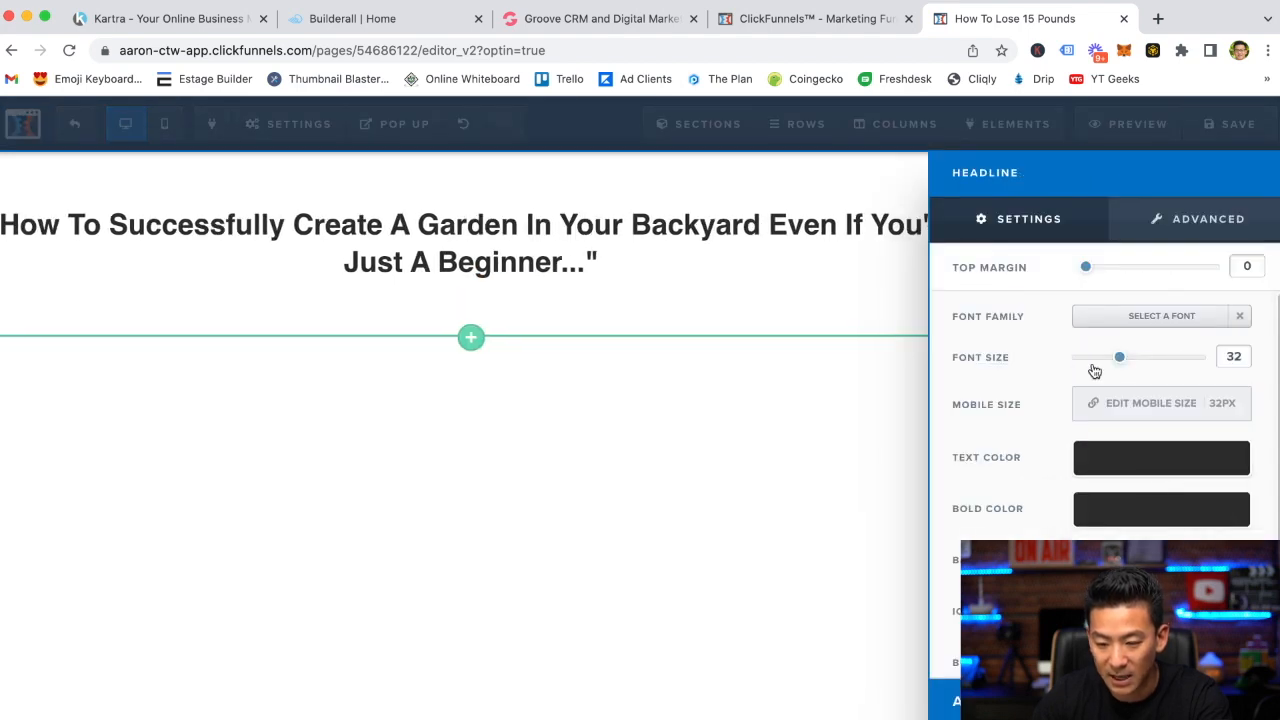
left_click_drag(1119, 363, 1146, 357)
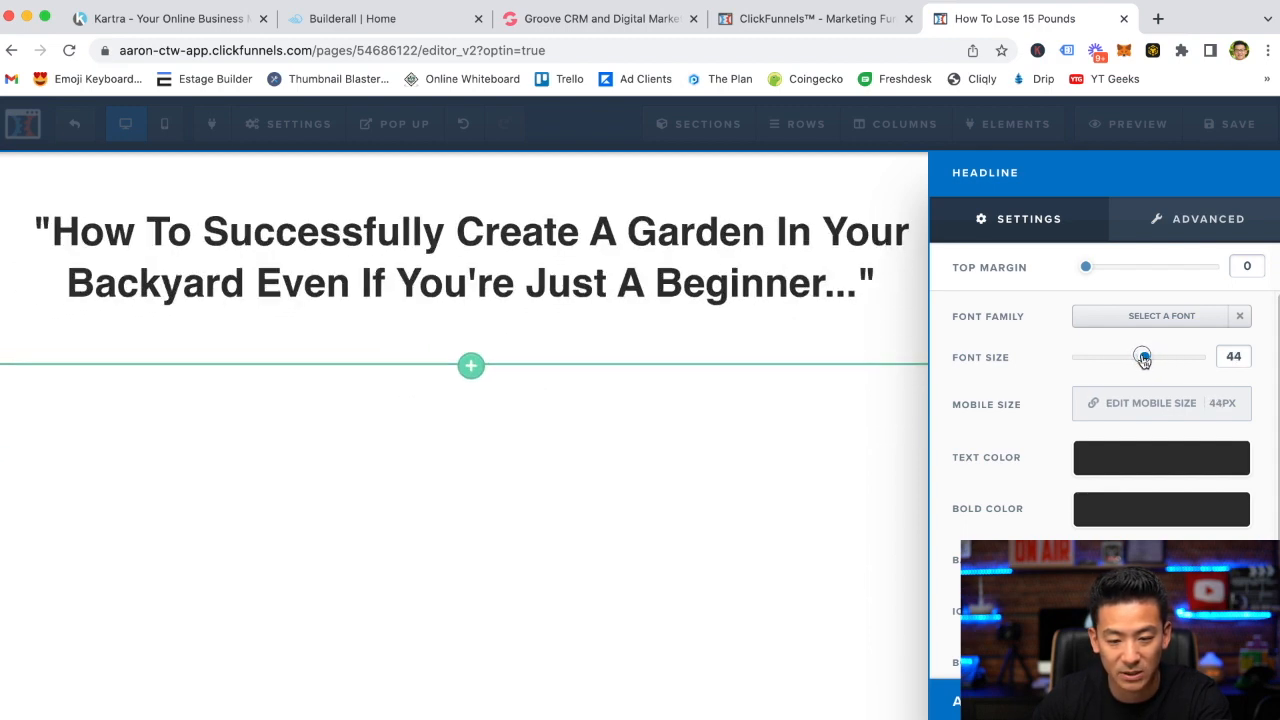
left_click(826, 437)
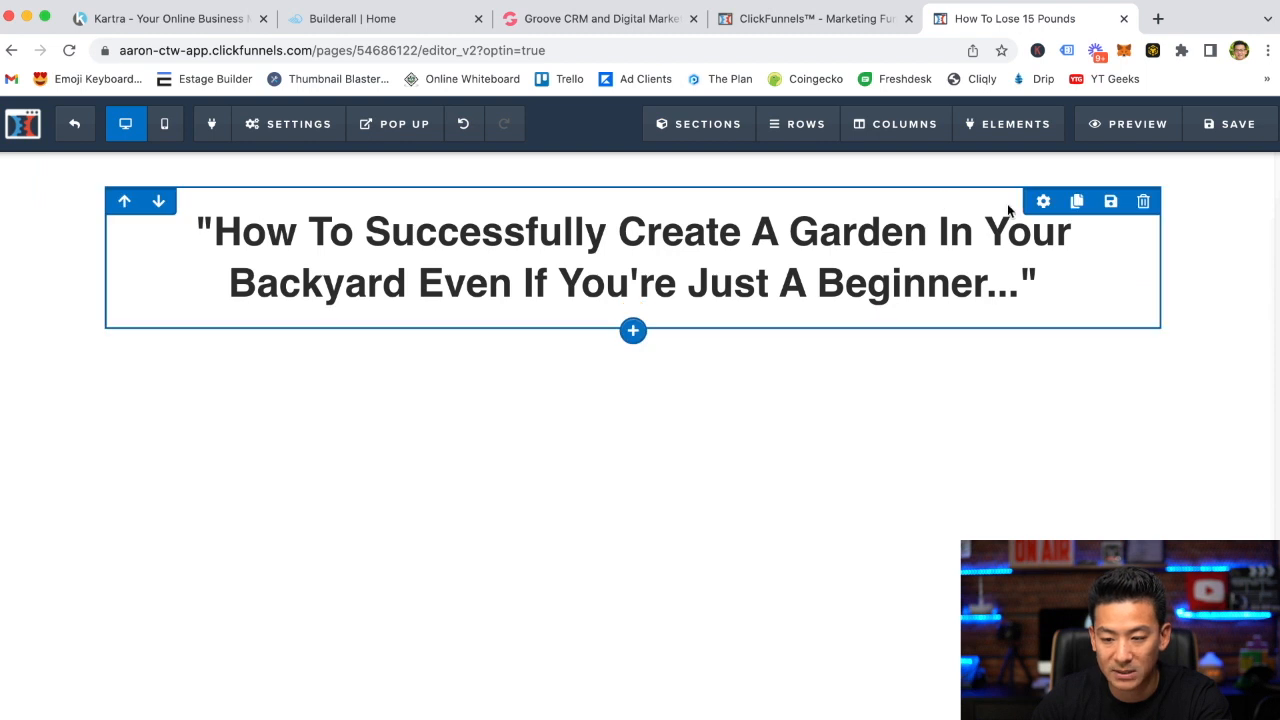
Set the headline's font size to 38
left_click(1045, 205)
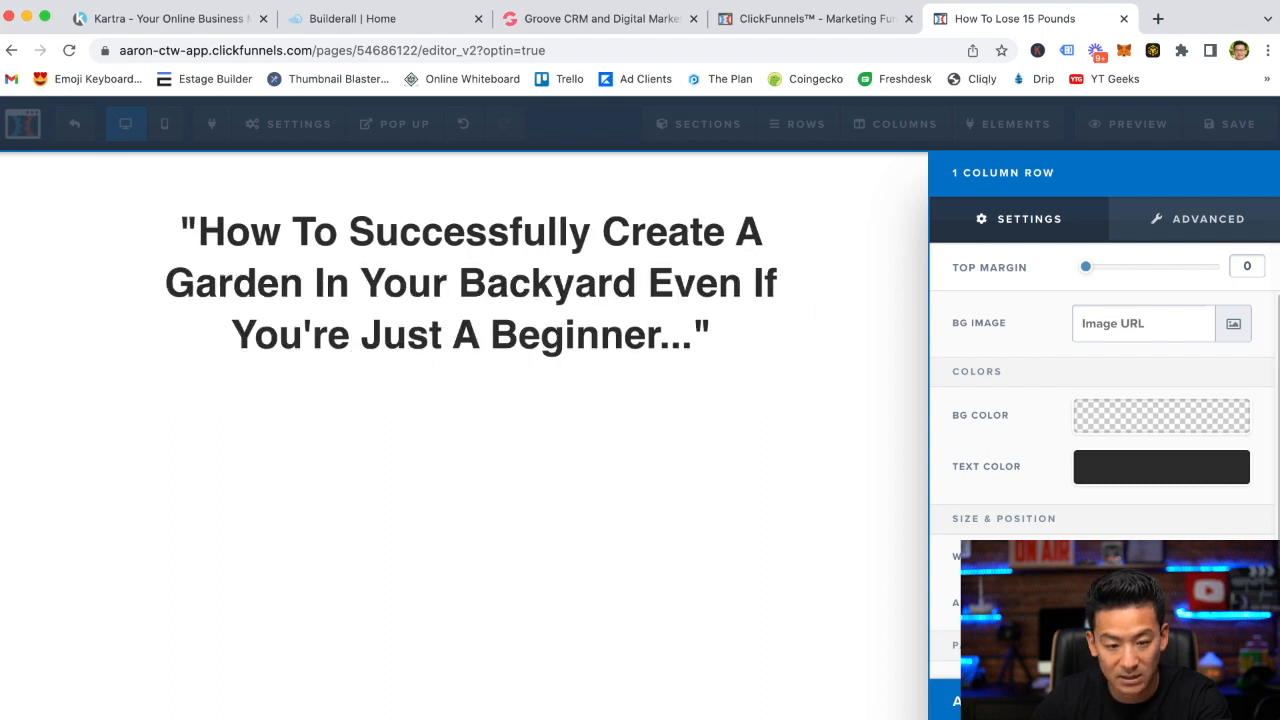
left_click(831, 378)
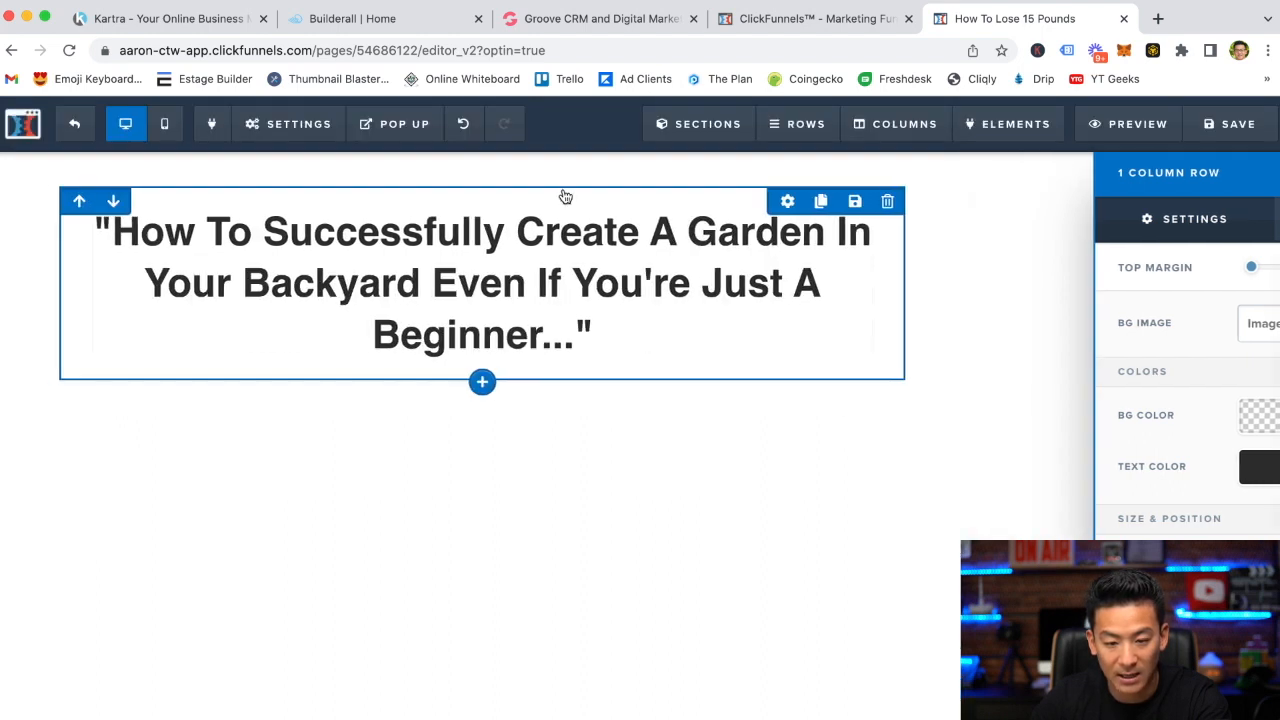
left_click(938, 201)
left_click_drag(1146, 361, 1134, 361)
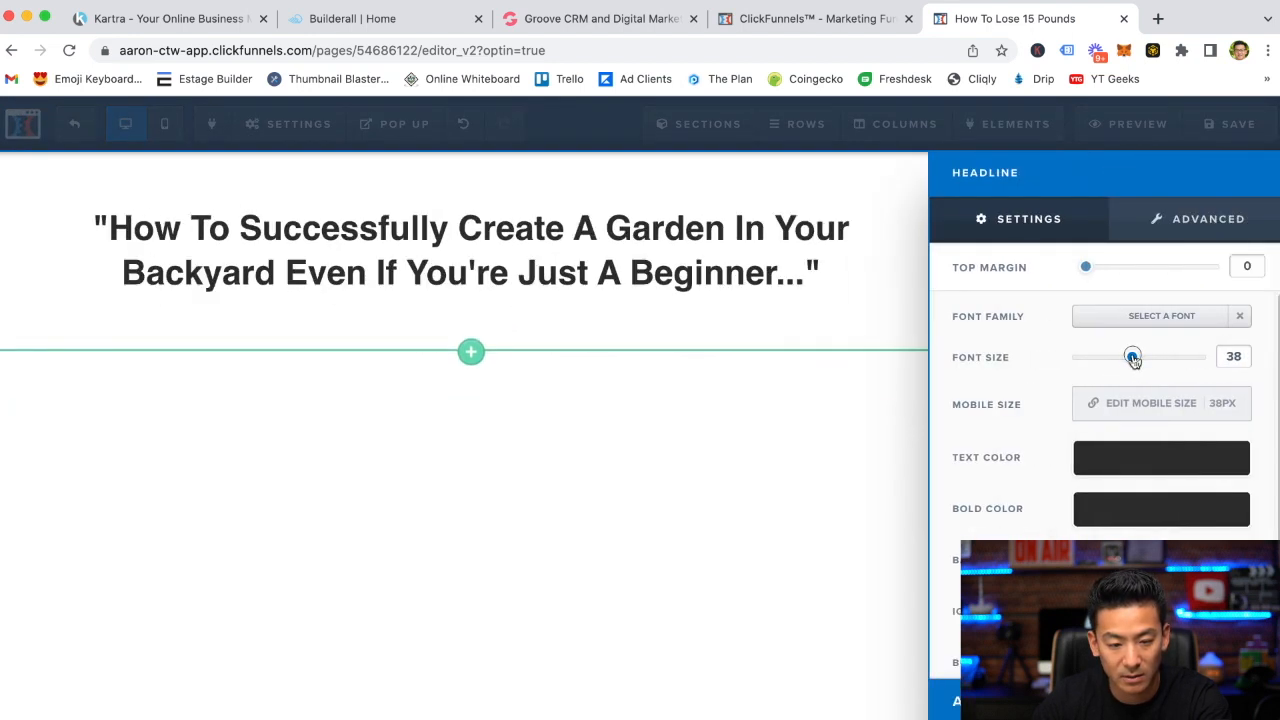
Insert a Video element below the headline
left_click(610, 391)
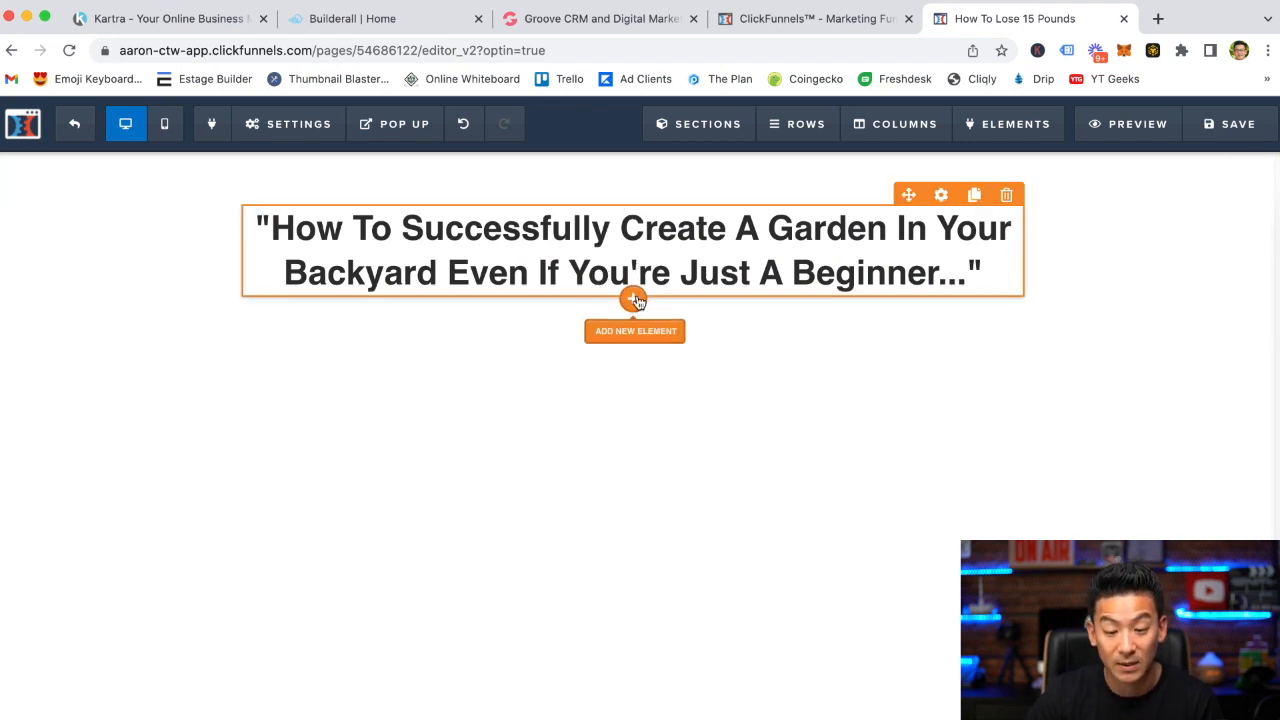
left_click(635, 299)
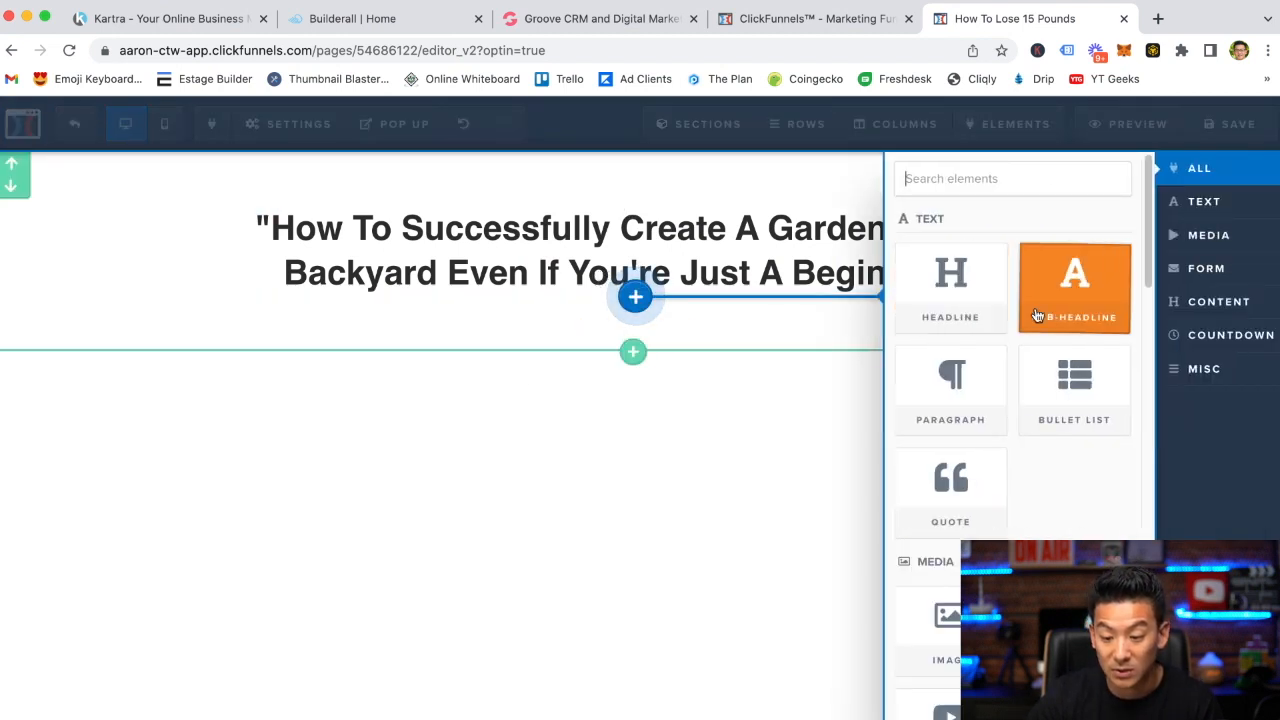
scroll(968, 420, "down", 5)
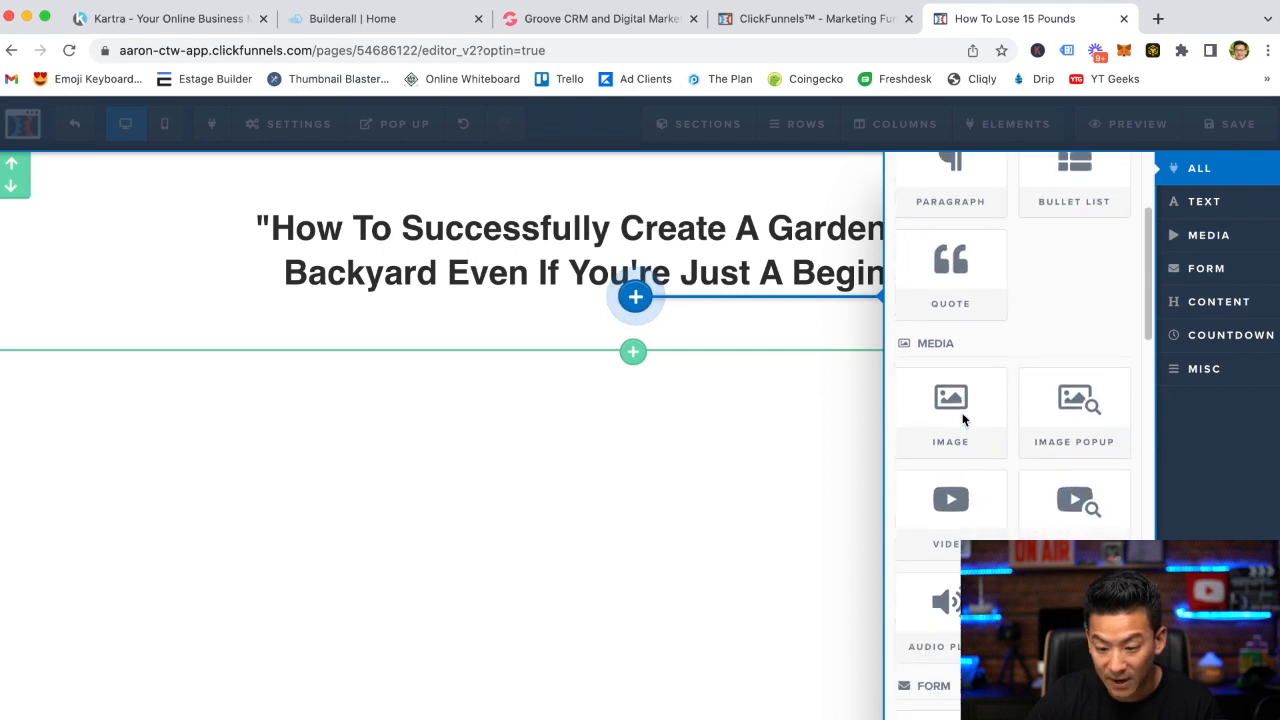
scroll(963, 440, "down", 1)
left_click(963, 461)
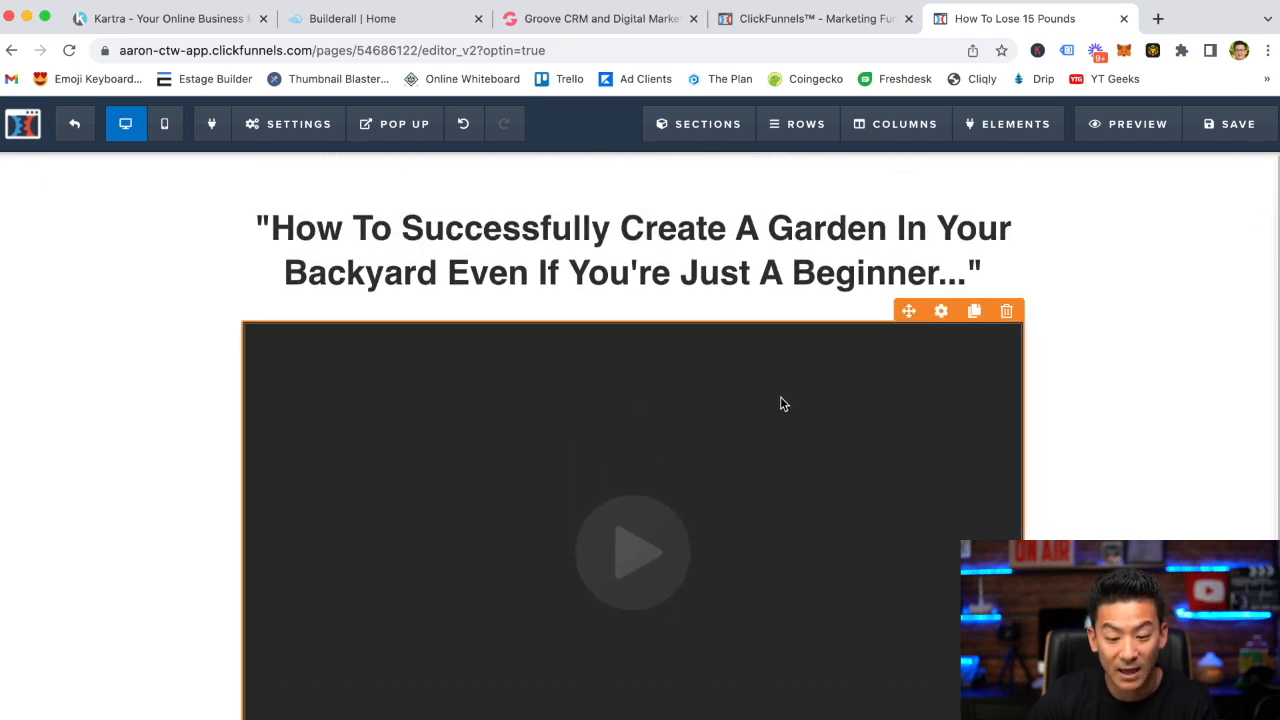
scroll(783, 404, "down", 3)
scroll(868, 336, "up", 4)
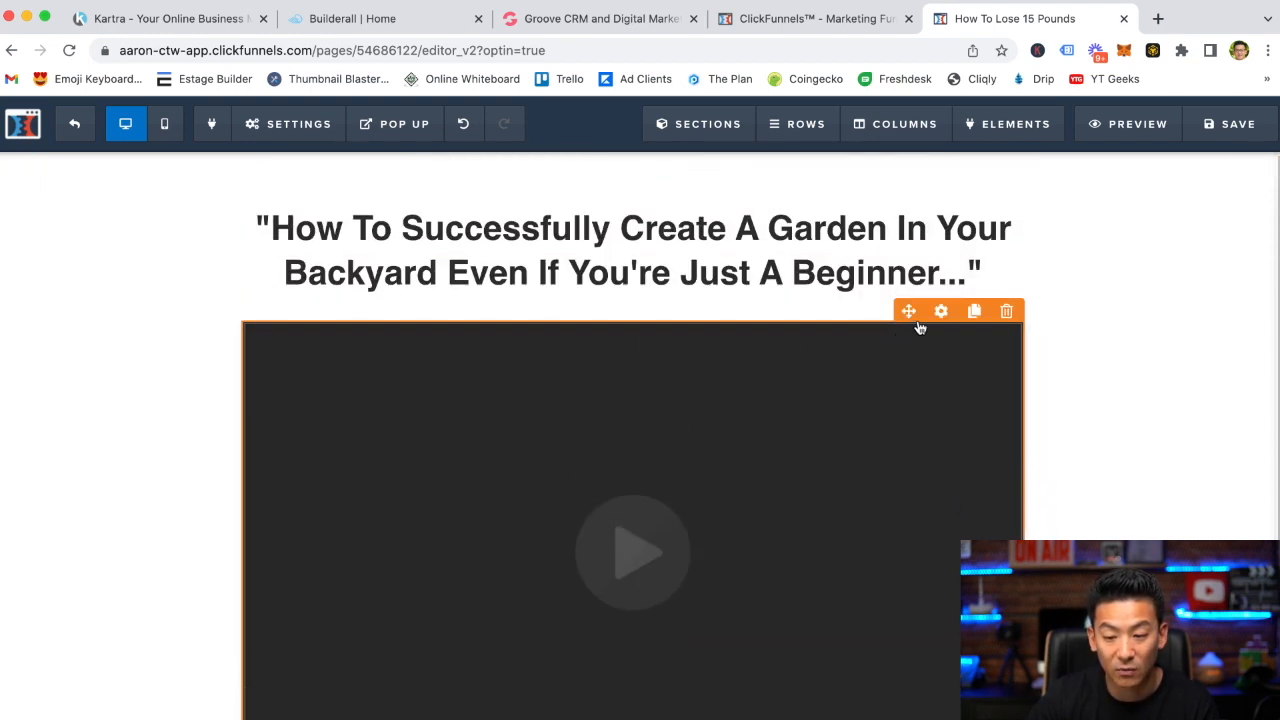
scroll(742, 358, "down", 1)
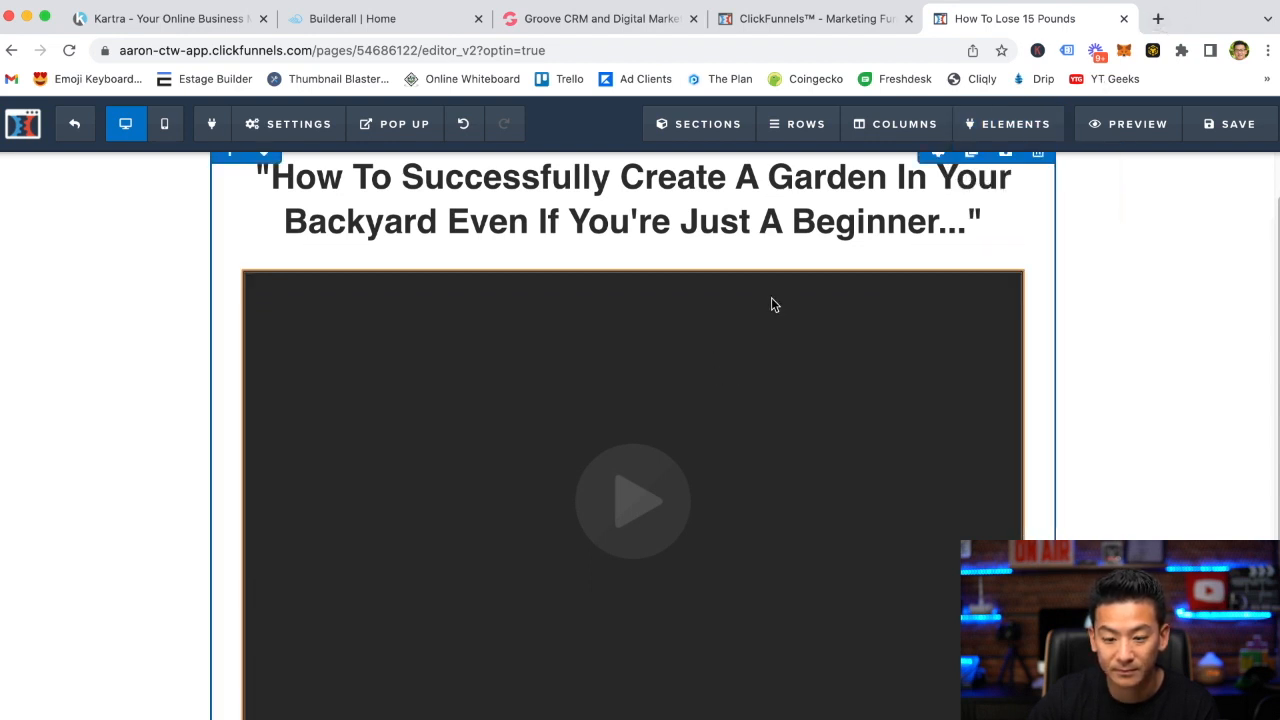
Set the video element's type to YouTube
left_click(768, 328)
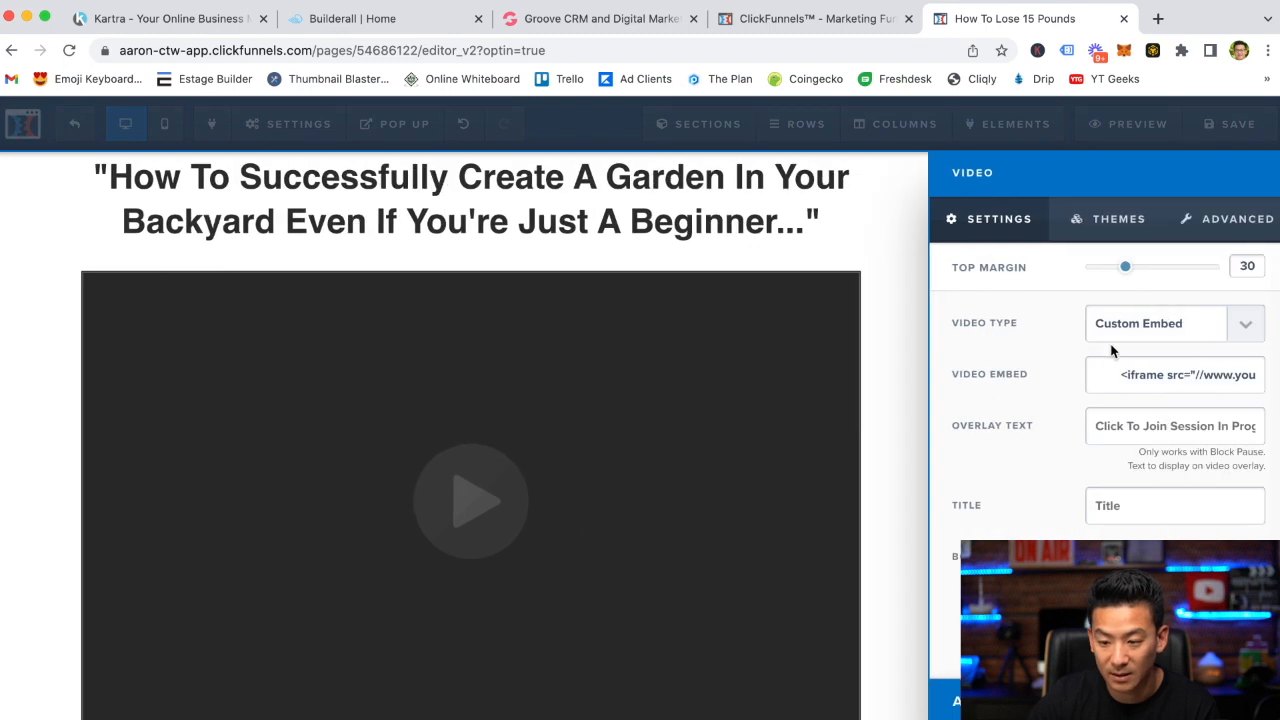
left_click(1167, 333)
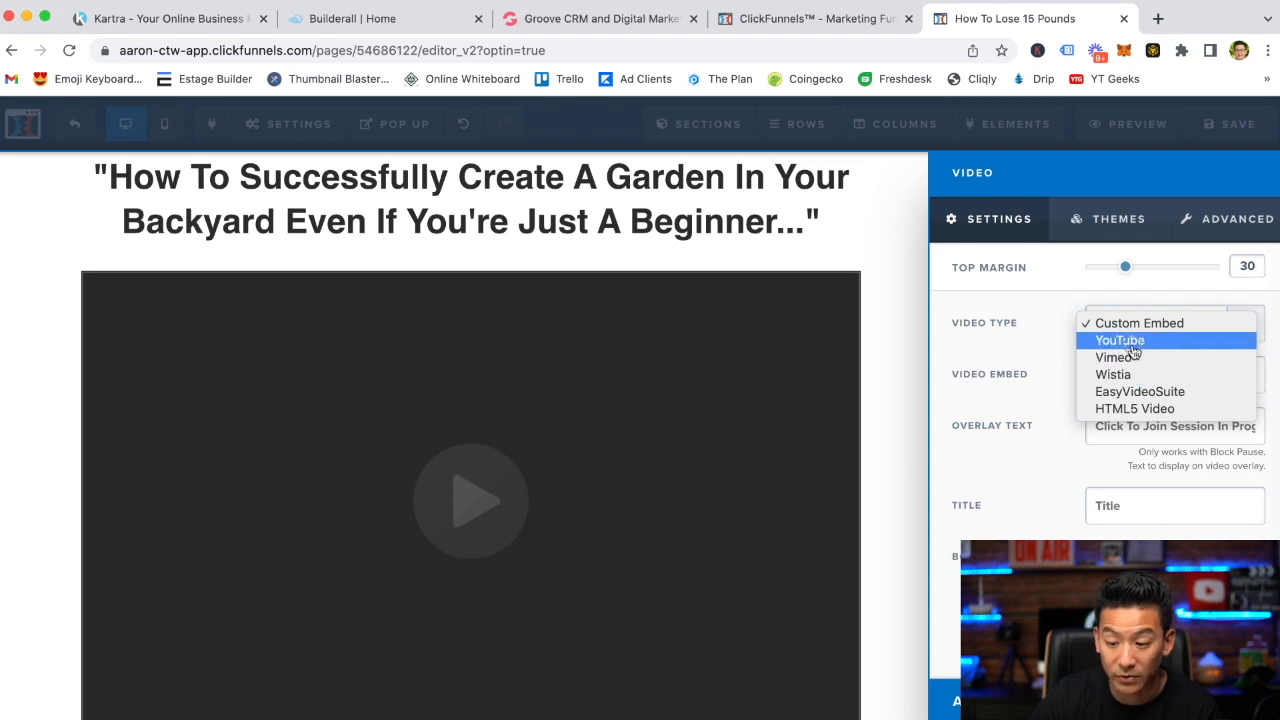
left_click(1134, 342)
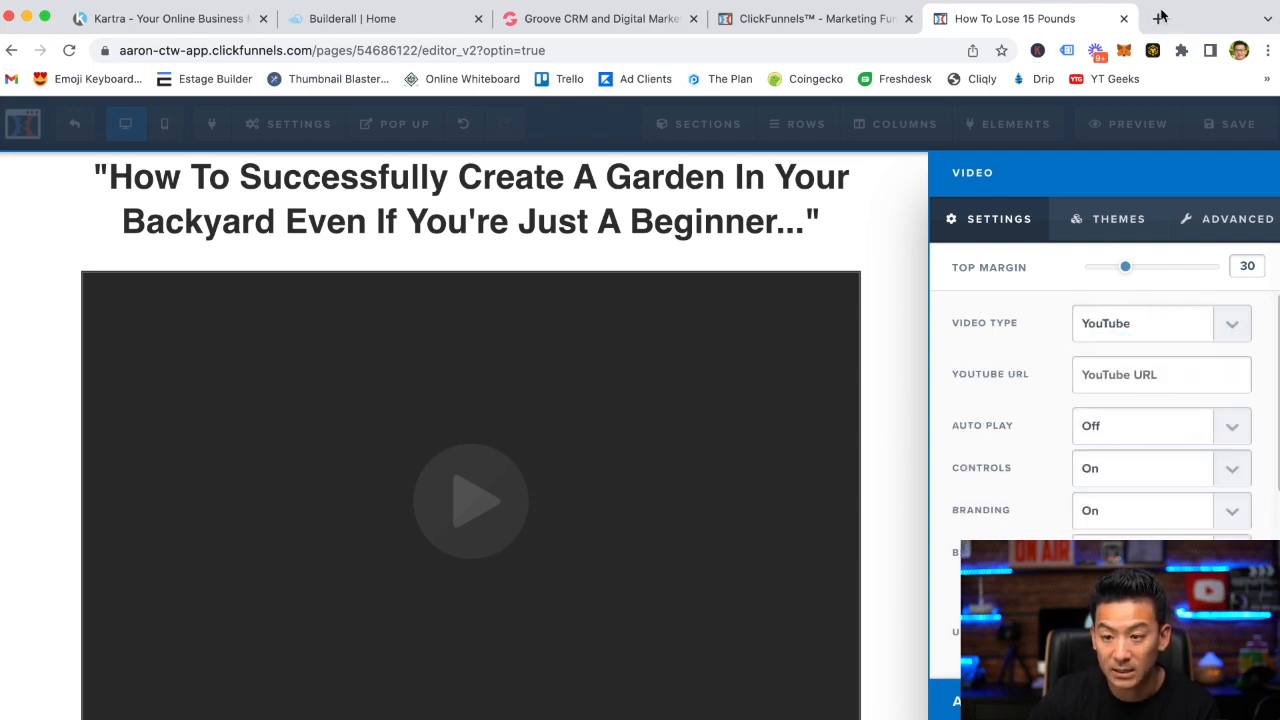
Open YouTube in a new browser tab
left_click(1160, 18)
type("upout")
key("BackSpace")
key("BackSpace")
key("BackSpace")
key("BackSpace")
key("BackSpace")
type("youtube")
key("Return")
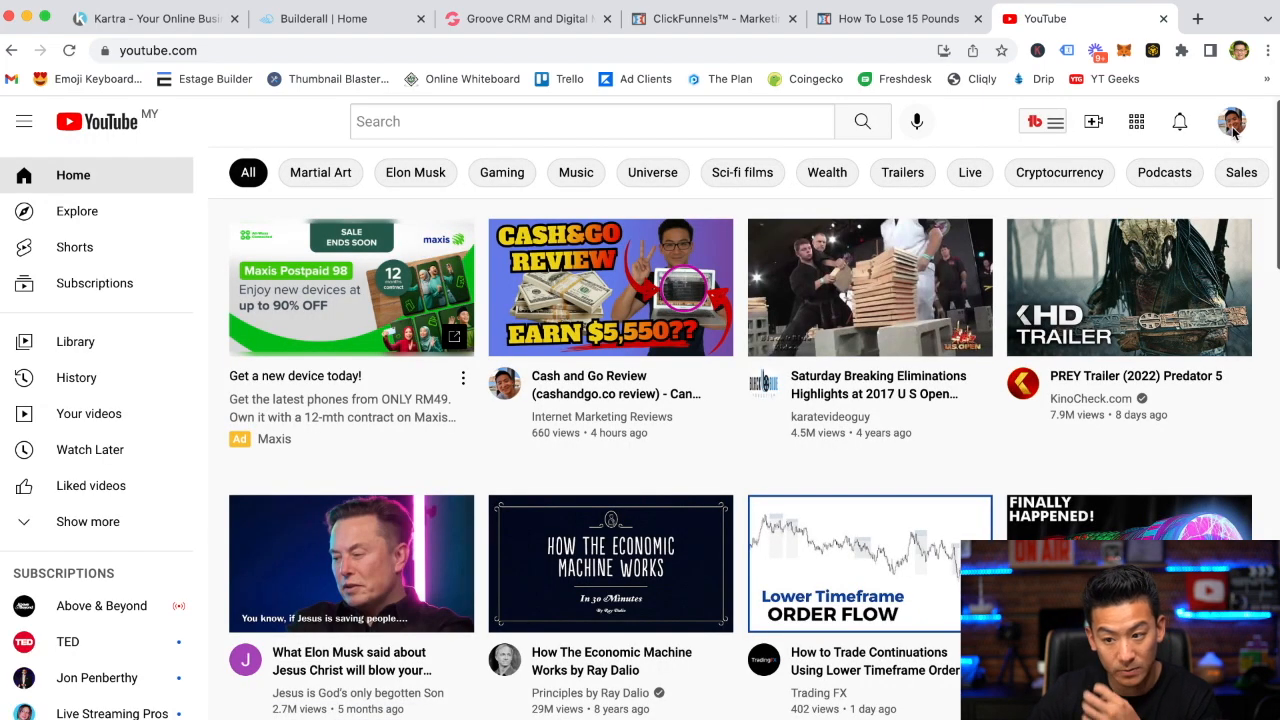
Go to YouTube Studio and copy the video link of "How To Create A Squeeze Page In 3 Simple Steps"
left_click(1233, 131)
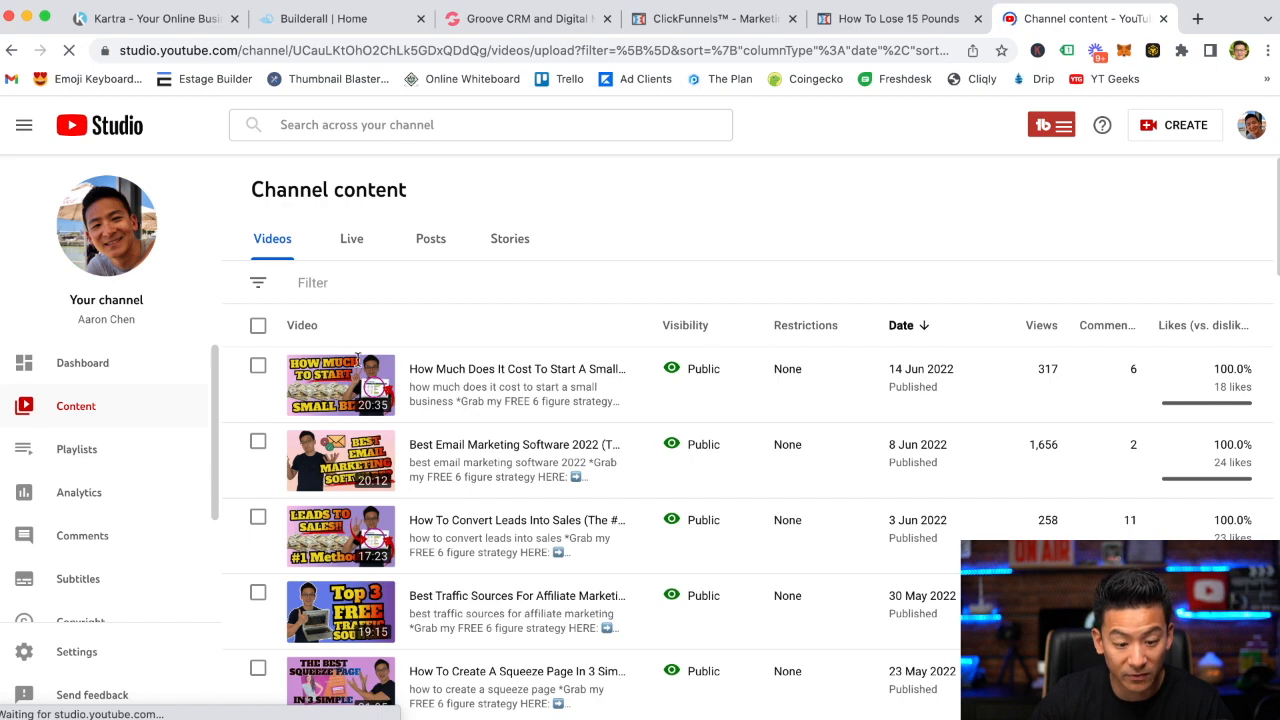
scroll(513, 330, "down", 1)
scroll(513, 330, "down", 4)
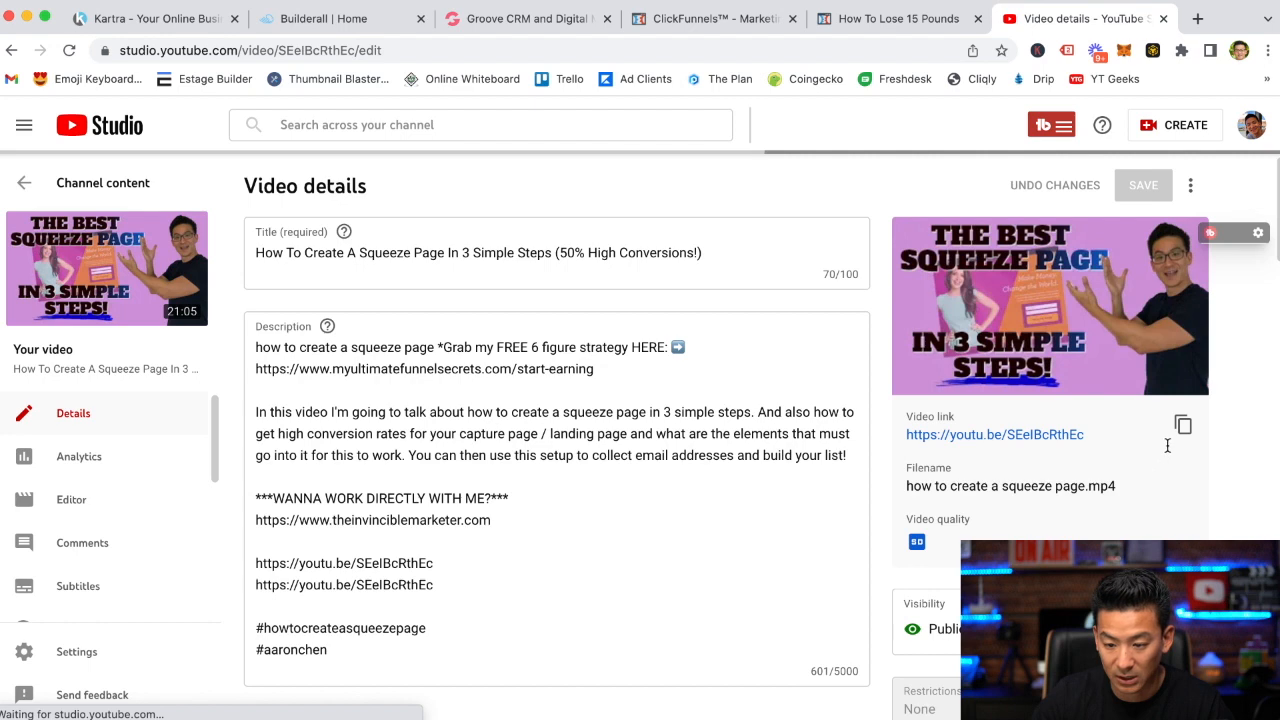
left_click(1183, 426)
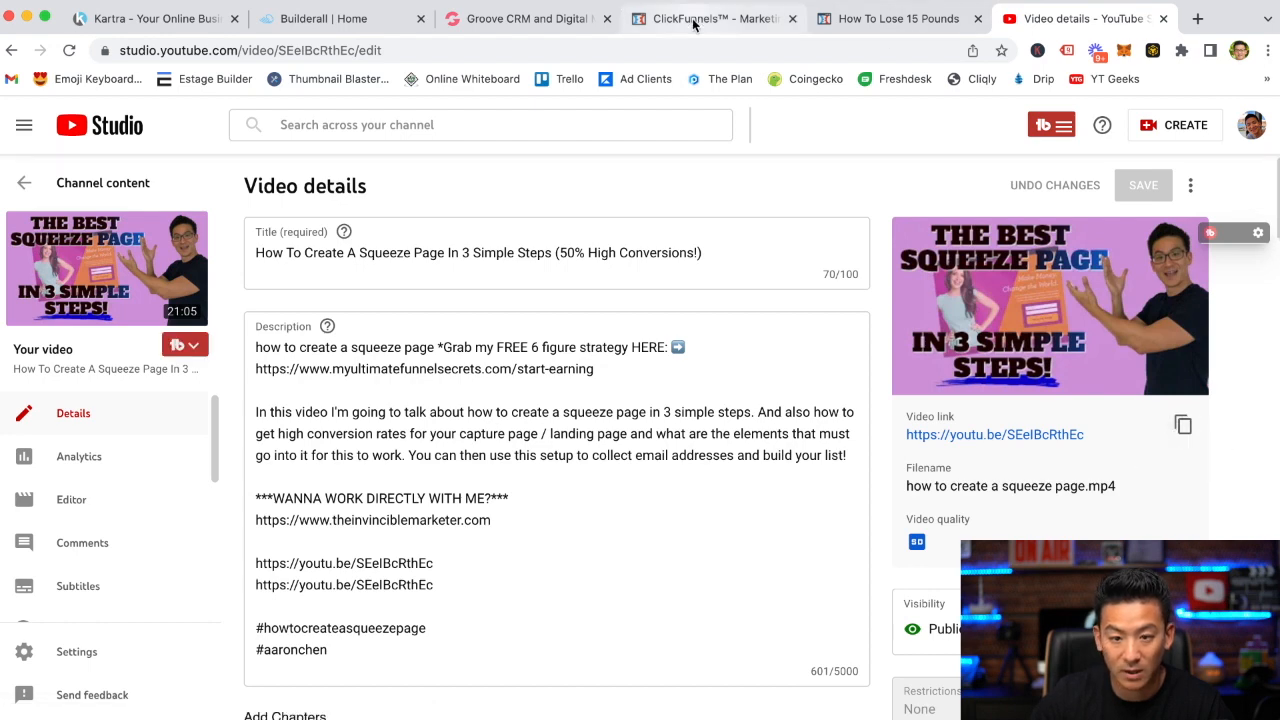
Return to the page editor and paste the copied link into the video's YouTube URL
left_click(705, 18)
left_click(877, 25)
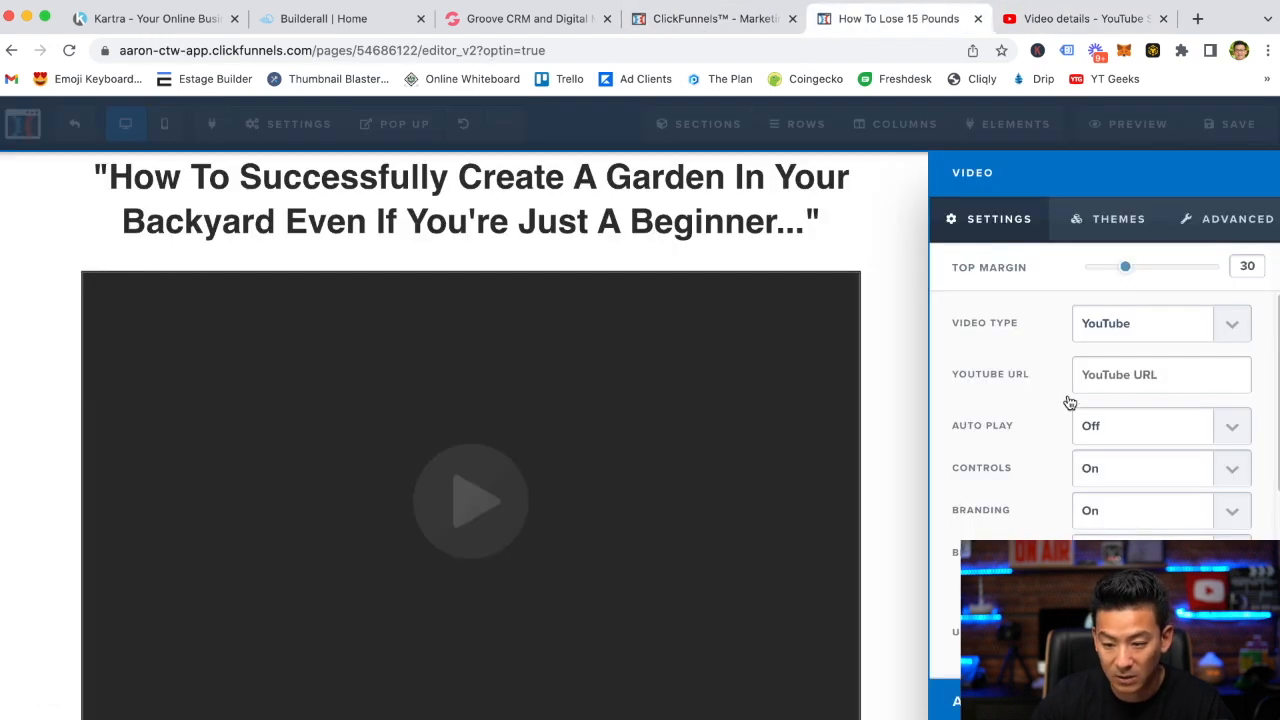
type("https://youtu.be/SEelBcRthEc")
left_click(917, 394)
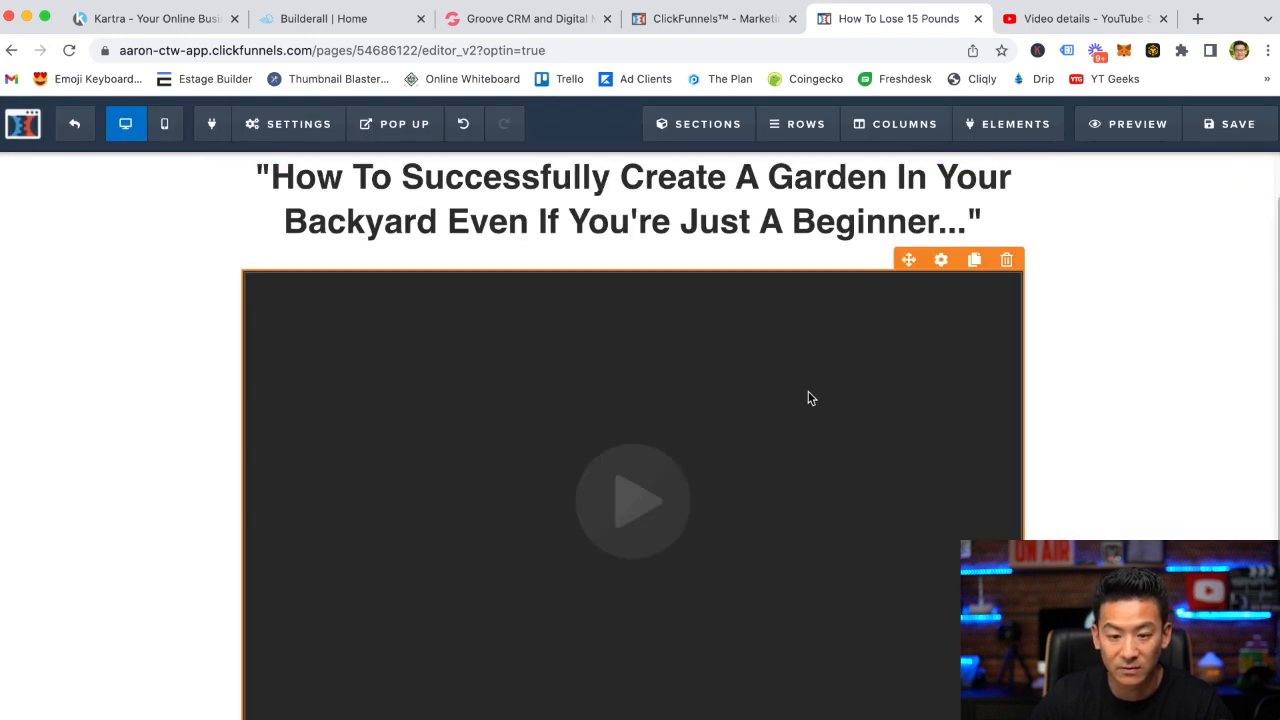
Apply the black-framed theme to the video element
scroll(808, 395, "down", 1)
scroll(809, 395, "up", 2)
scroll(811, 400, "down", 1)
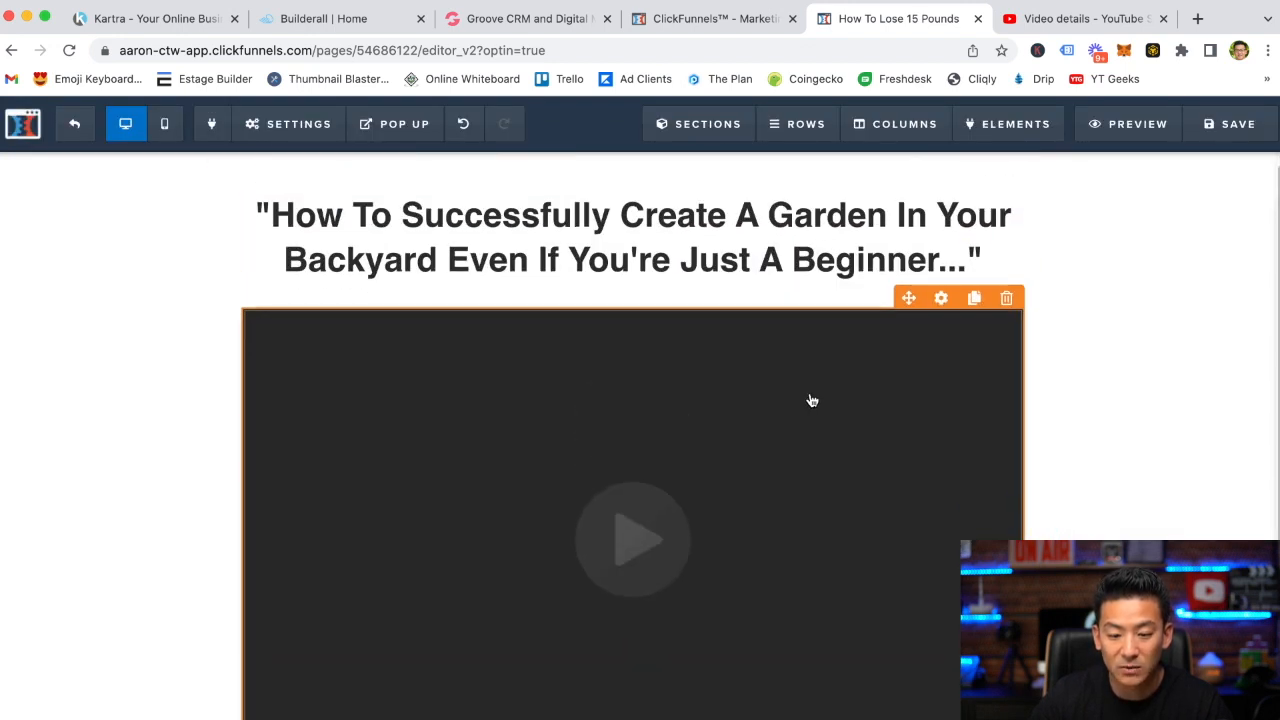
left_click(811, 400)
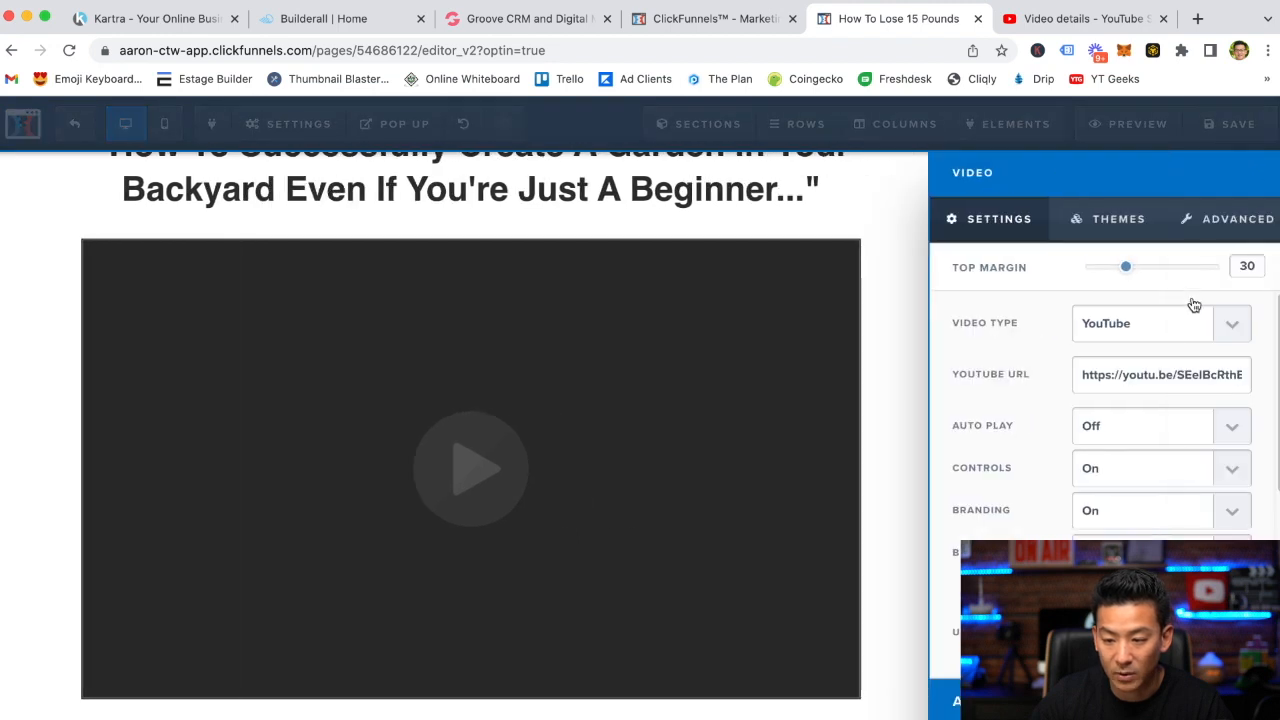
left_click(1115, 220)
left_click(1082, 426)
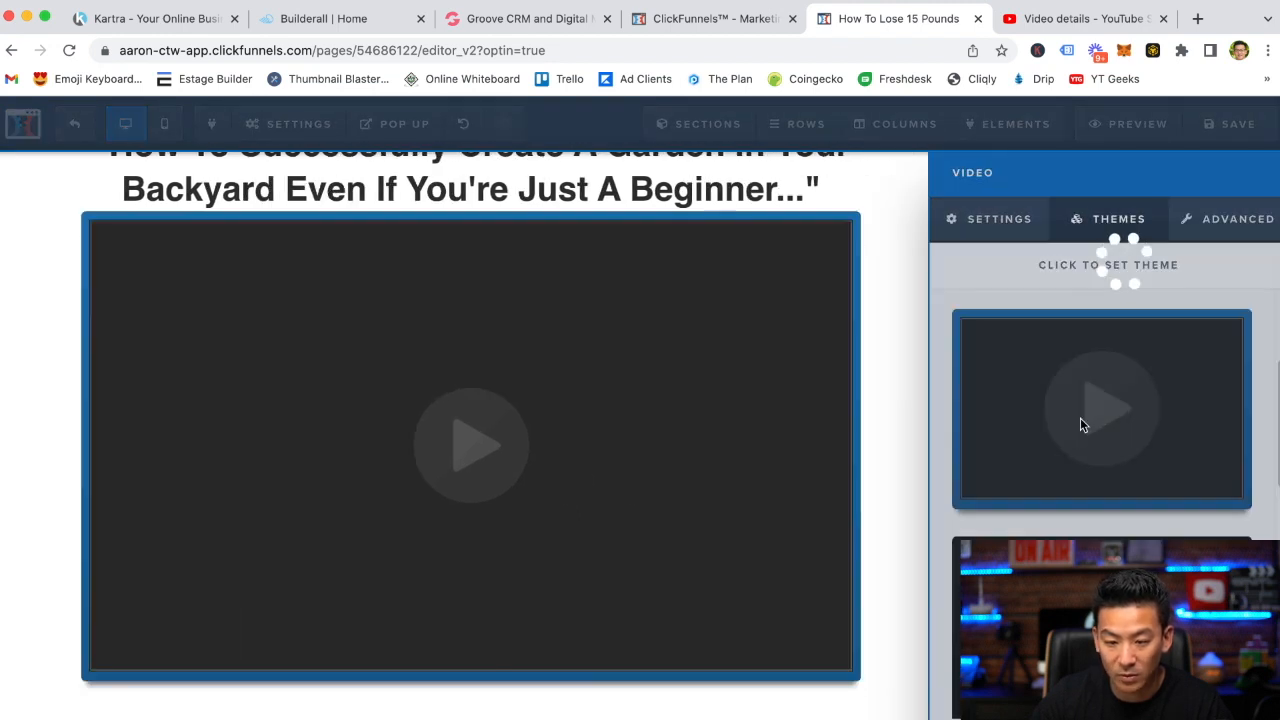
scroll(1064, 517, "down", 1)
left_click(1065, 517)
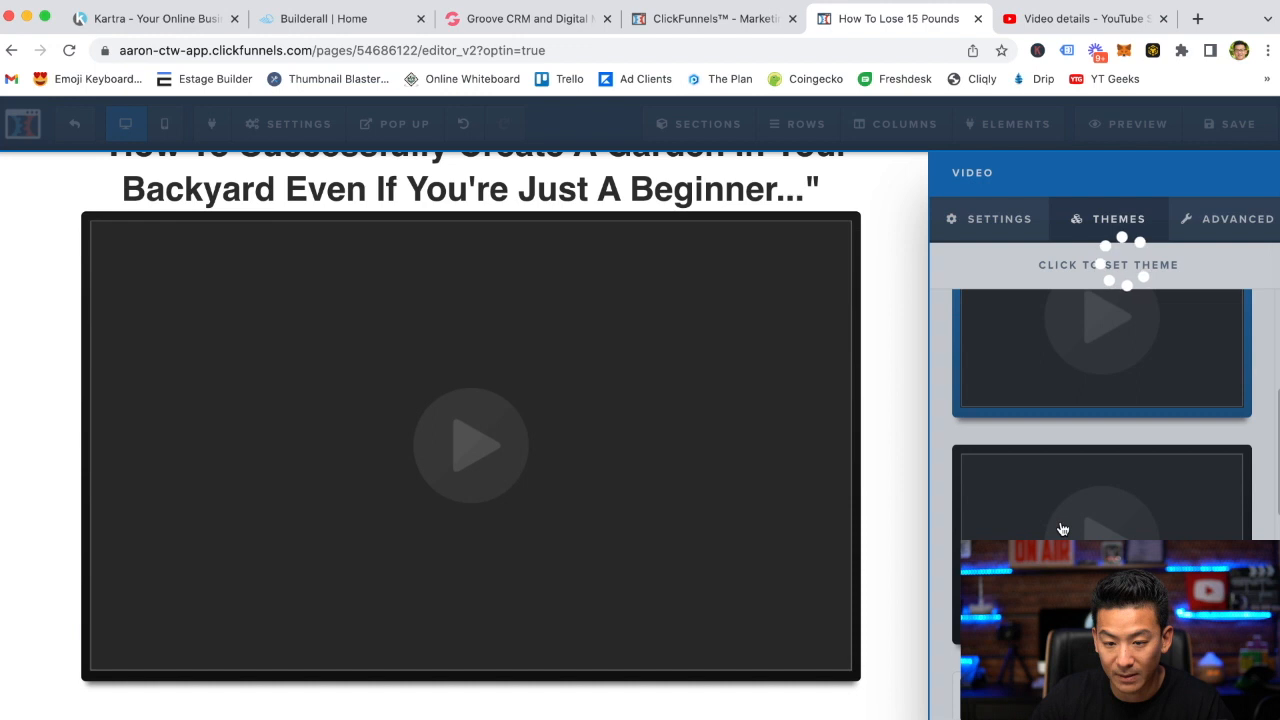
scroll(1064, 528, "down", 3)
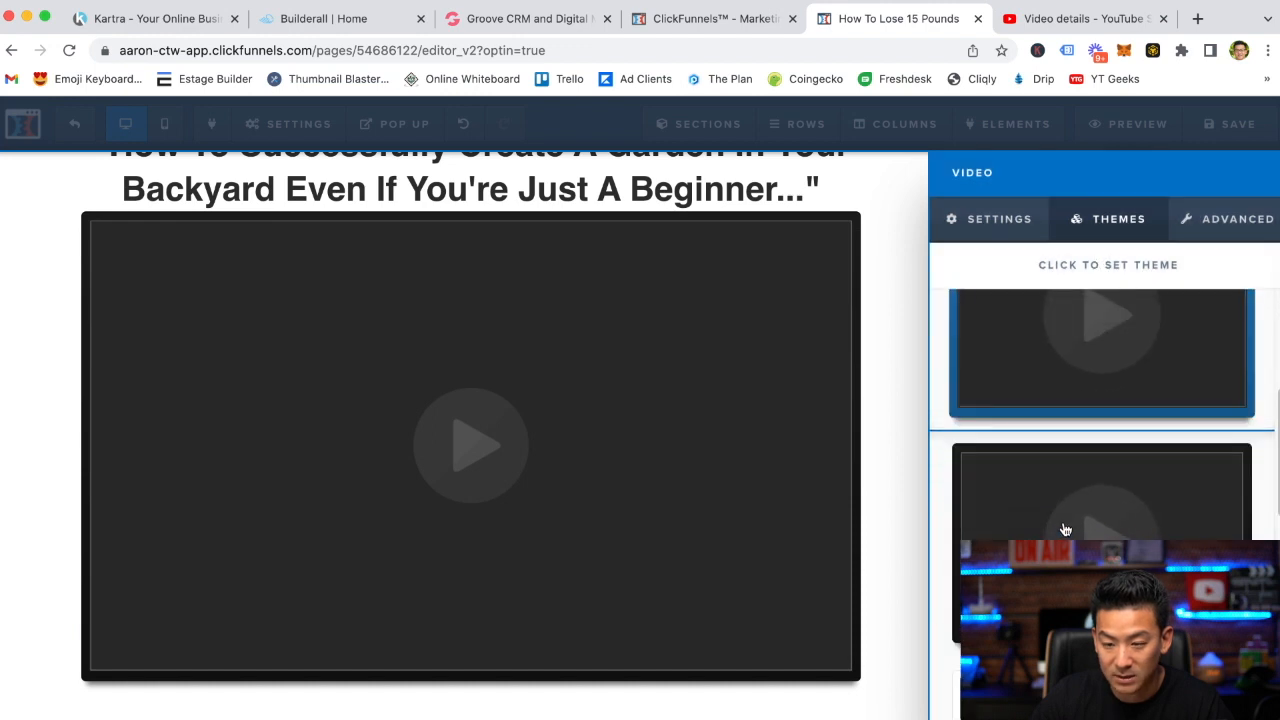
Set the video's width to 3/4 Width
left_click(1265, 237)
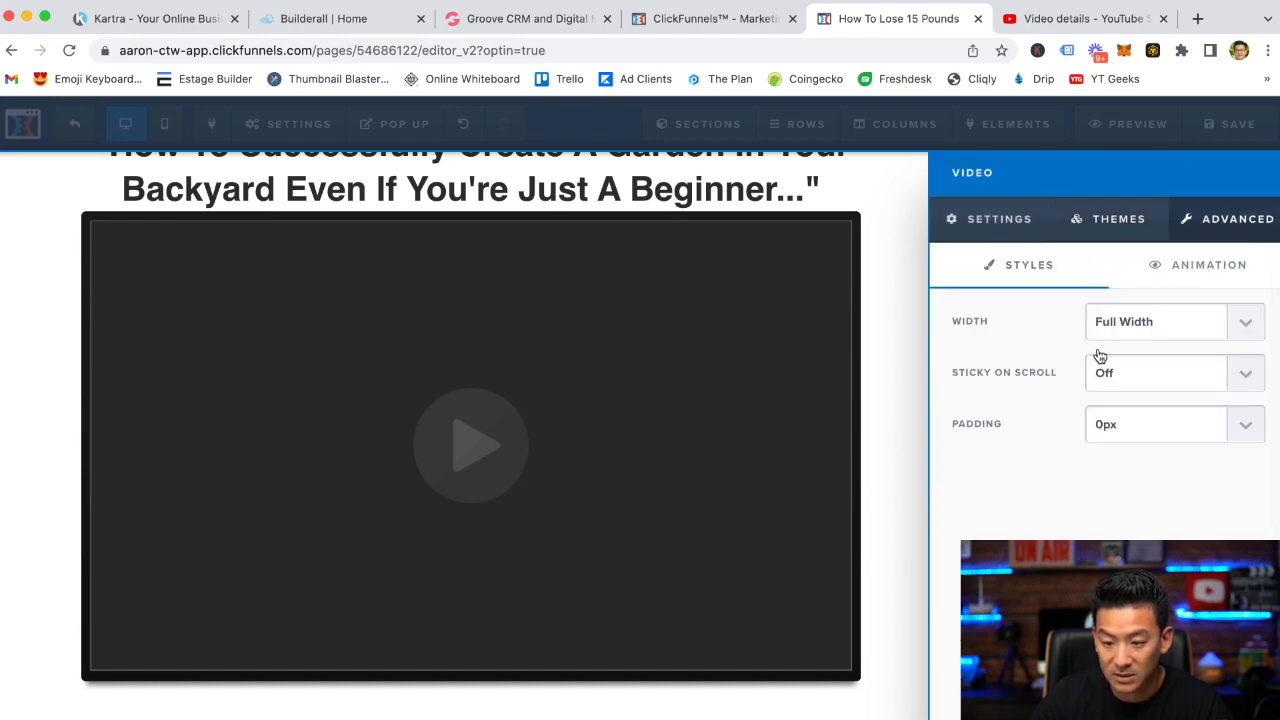
left_click(1127, 330)
left_click(1127, 339)
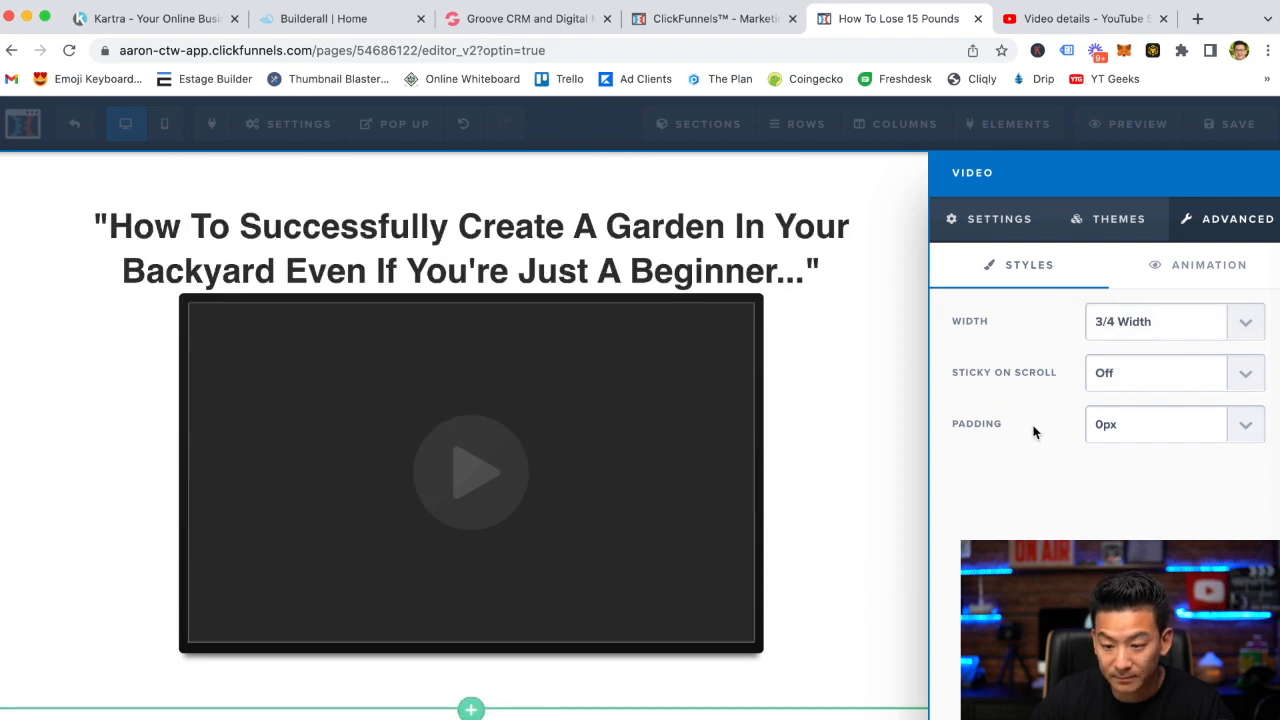
Set the video's top margin to 30
left_click(990, 219)
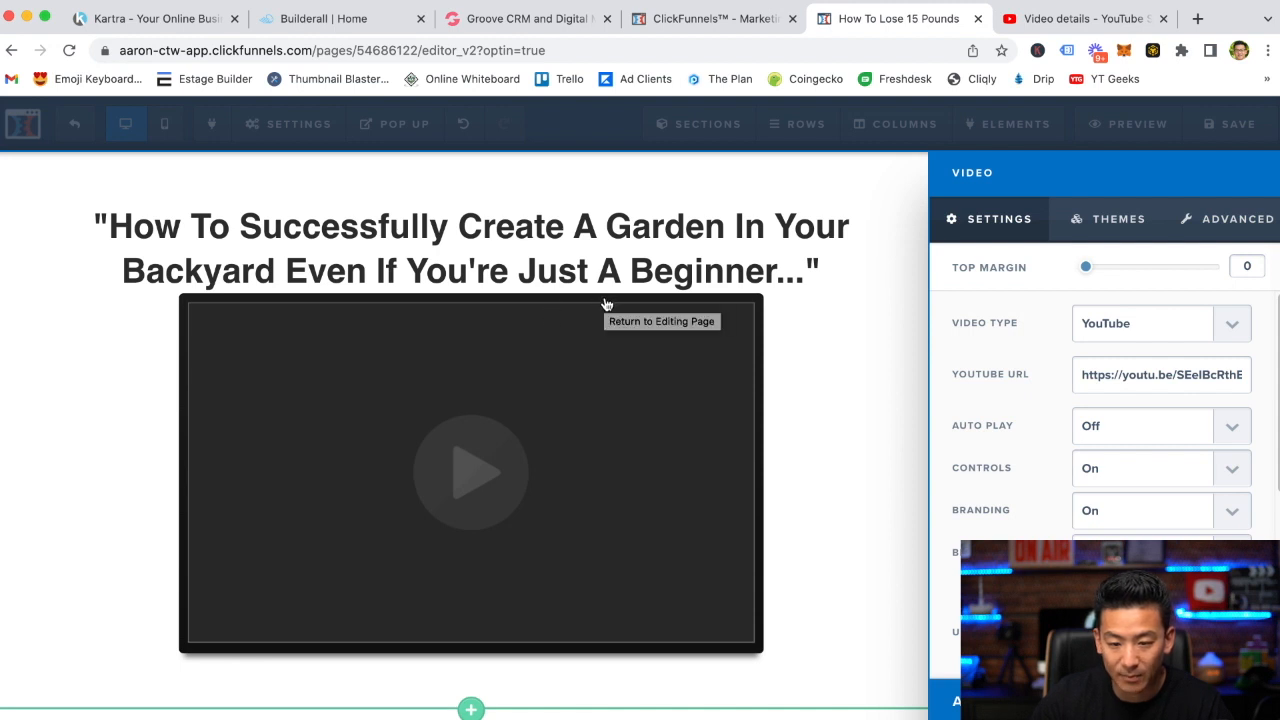
left_click_drag(1088, 267, 1128, 278)
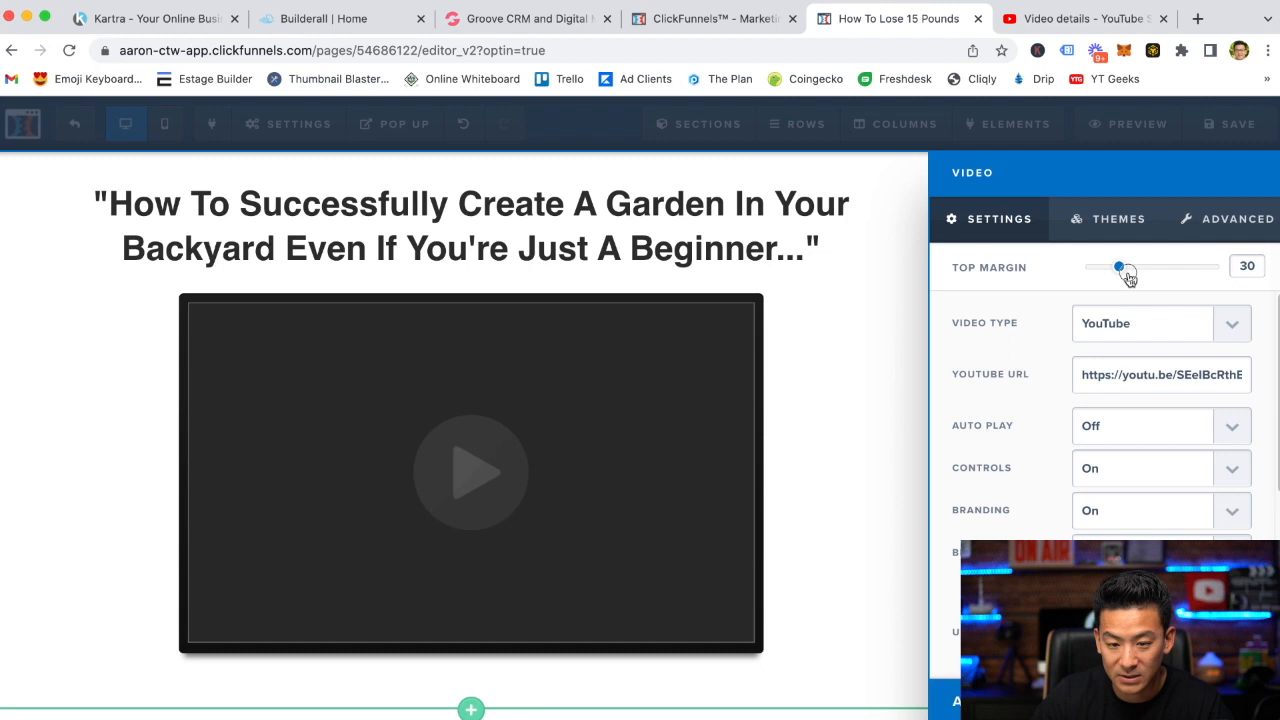
left_click(843, 377)
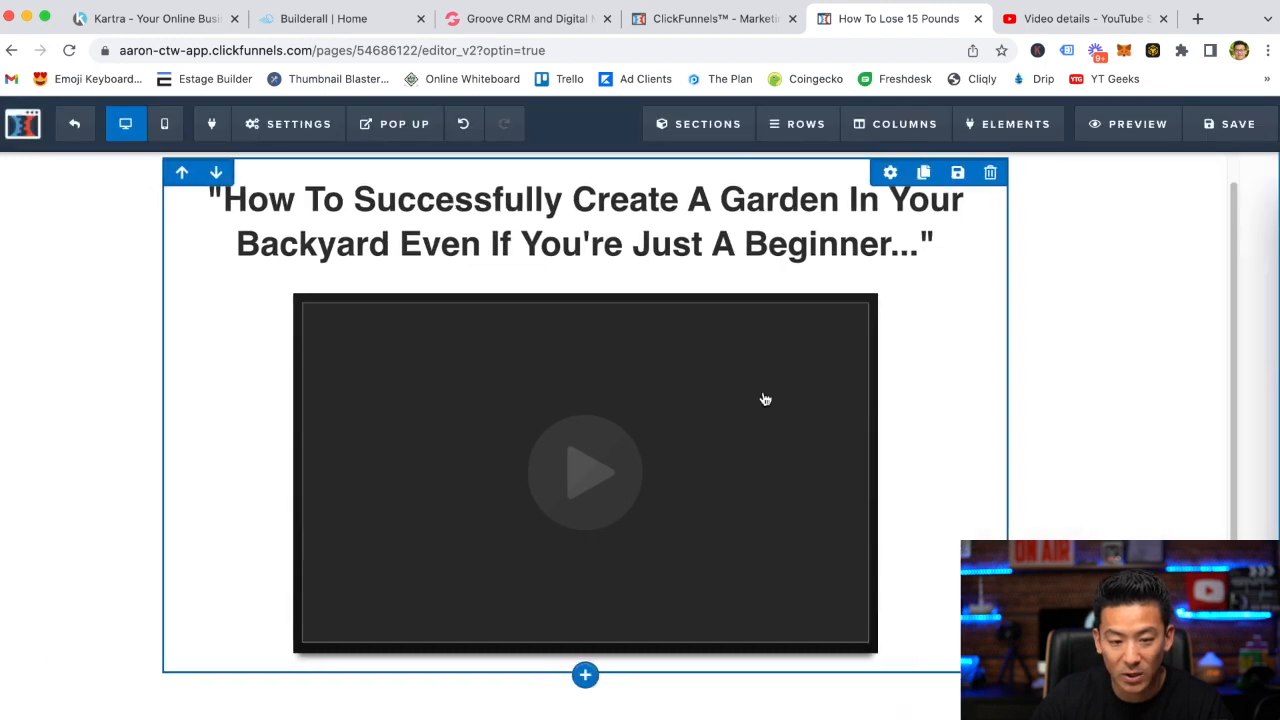
Review the settings of the row and the page section
scroll(1150, 377, "up", 1)
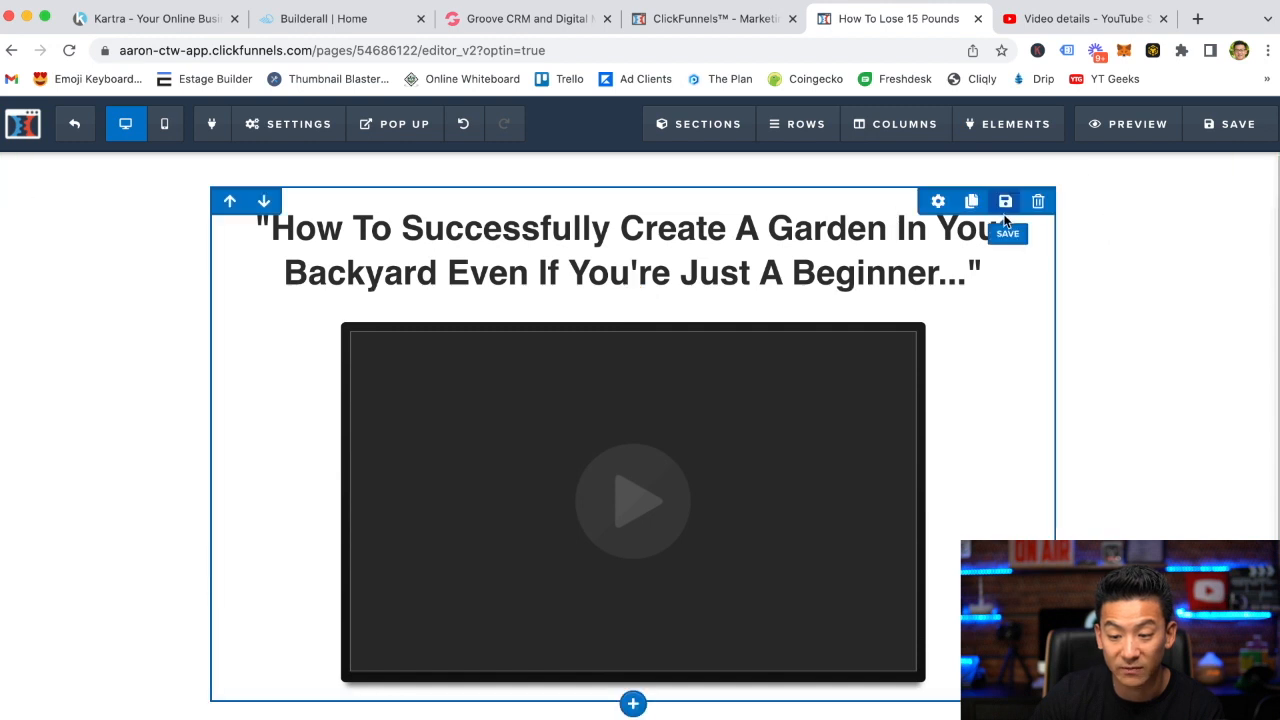
left_click(939, 202)
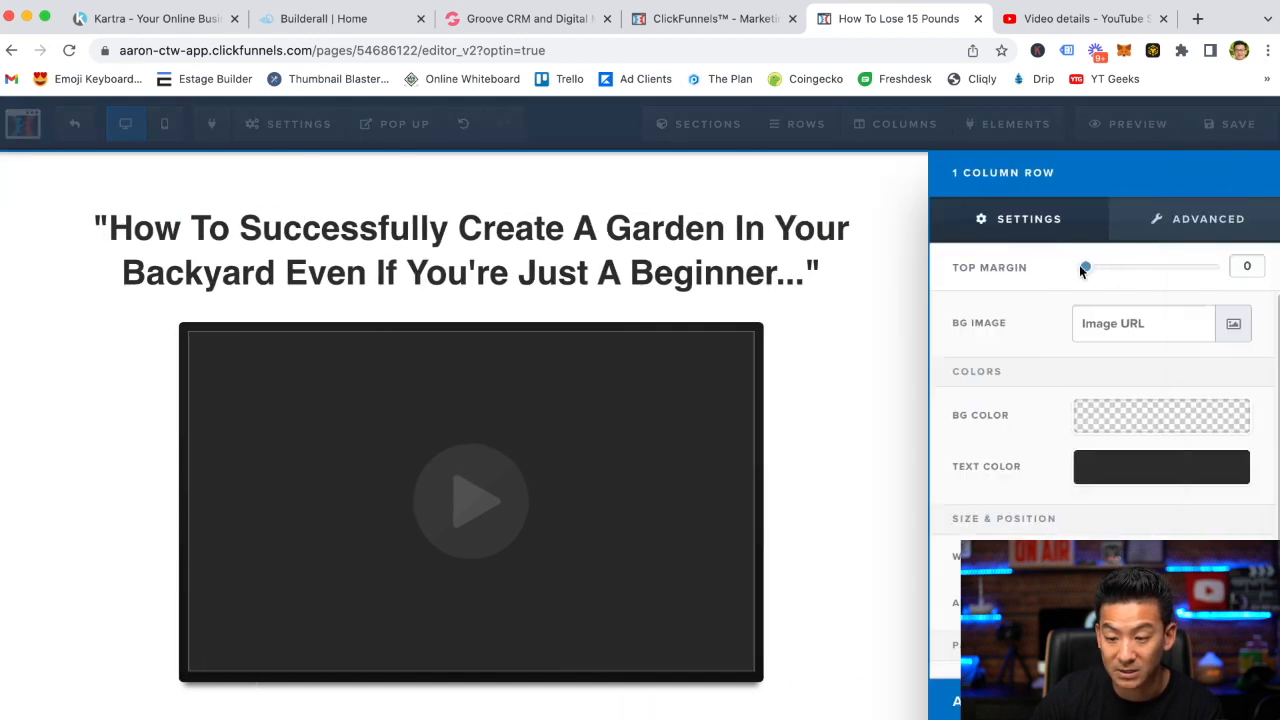
left_click(875, 267)
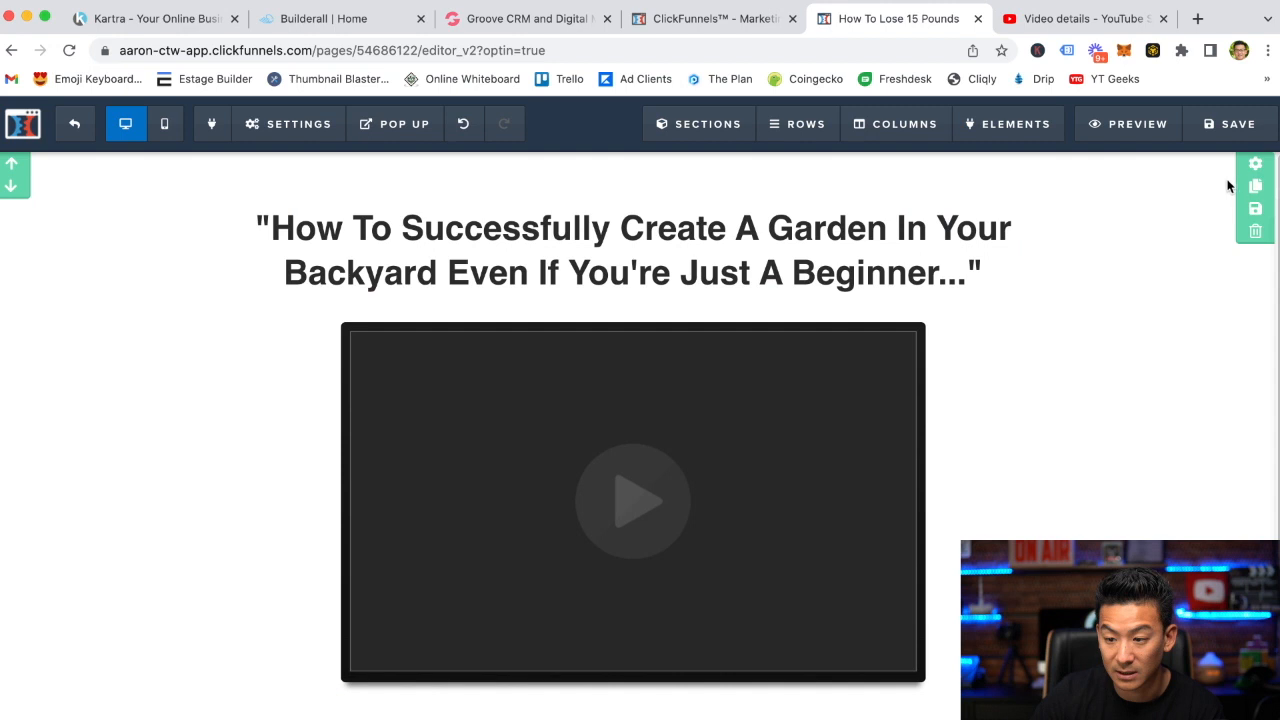
left_click(1255, 164)
scroll(1028, 437, "down", 3)
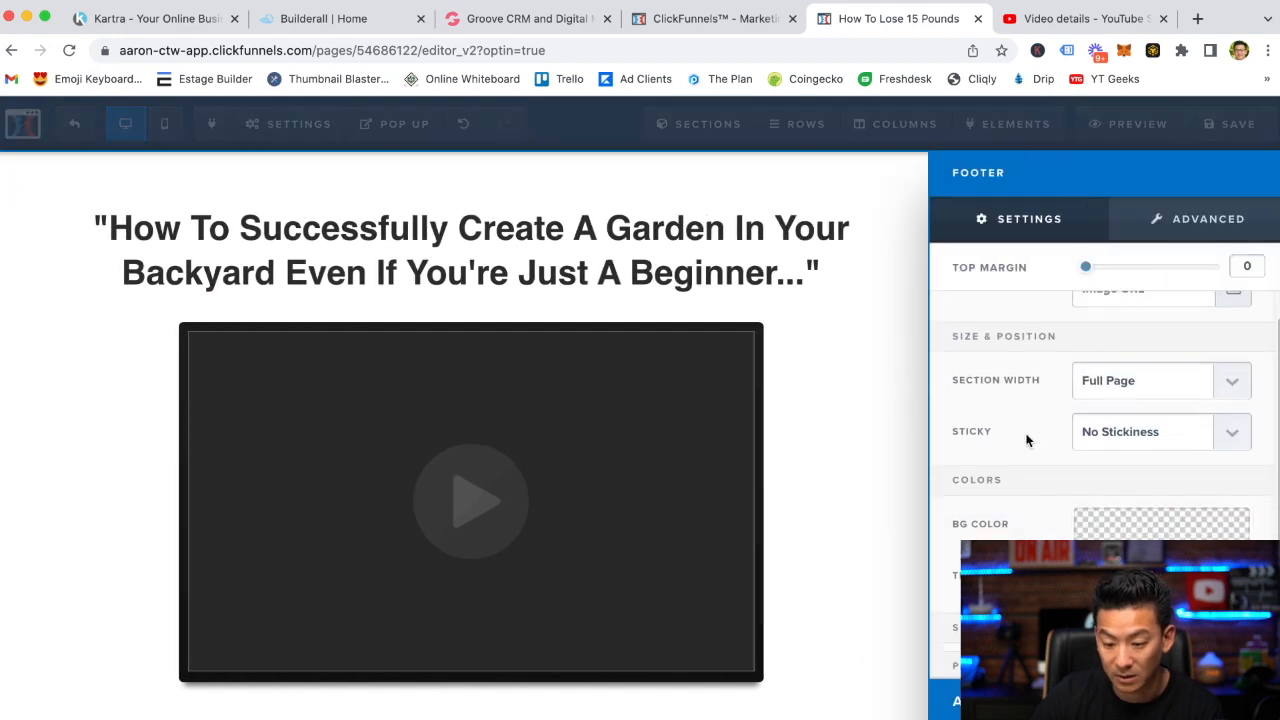
left_click_drag(1100, 565, 1084, 565)
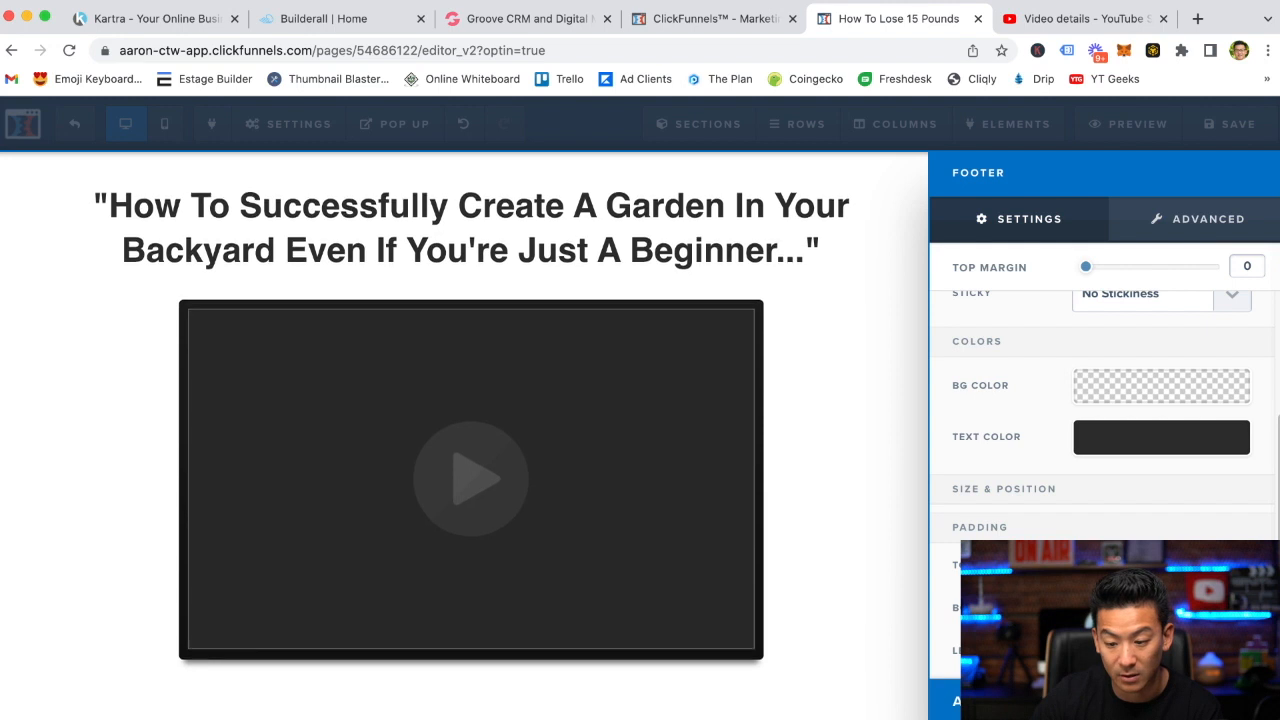
left_click(810, 335)
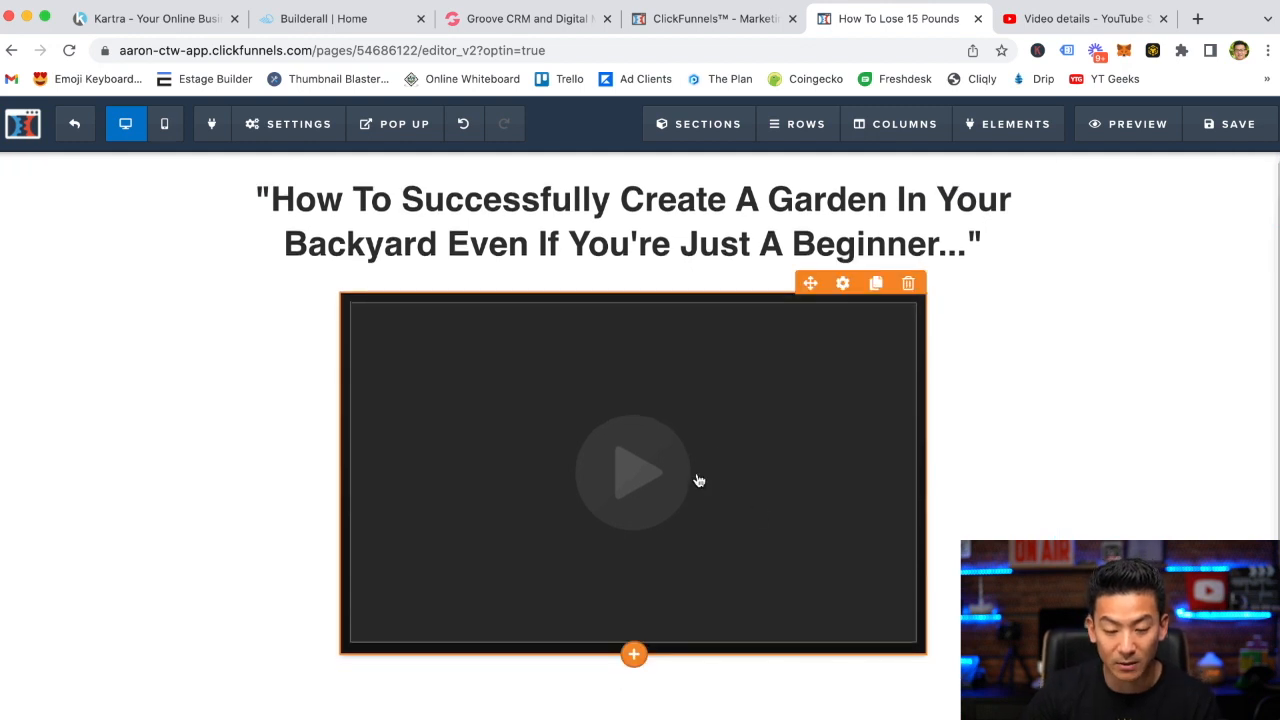
Add a Button element below the video
left_click(635, 657)
scroll(960, 380, "down", 3)
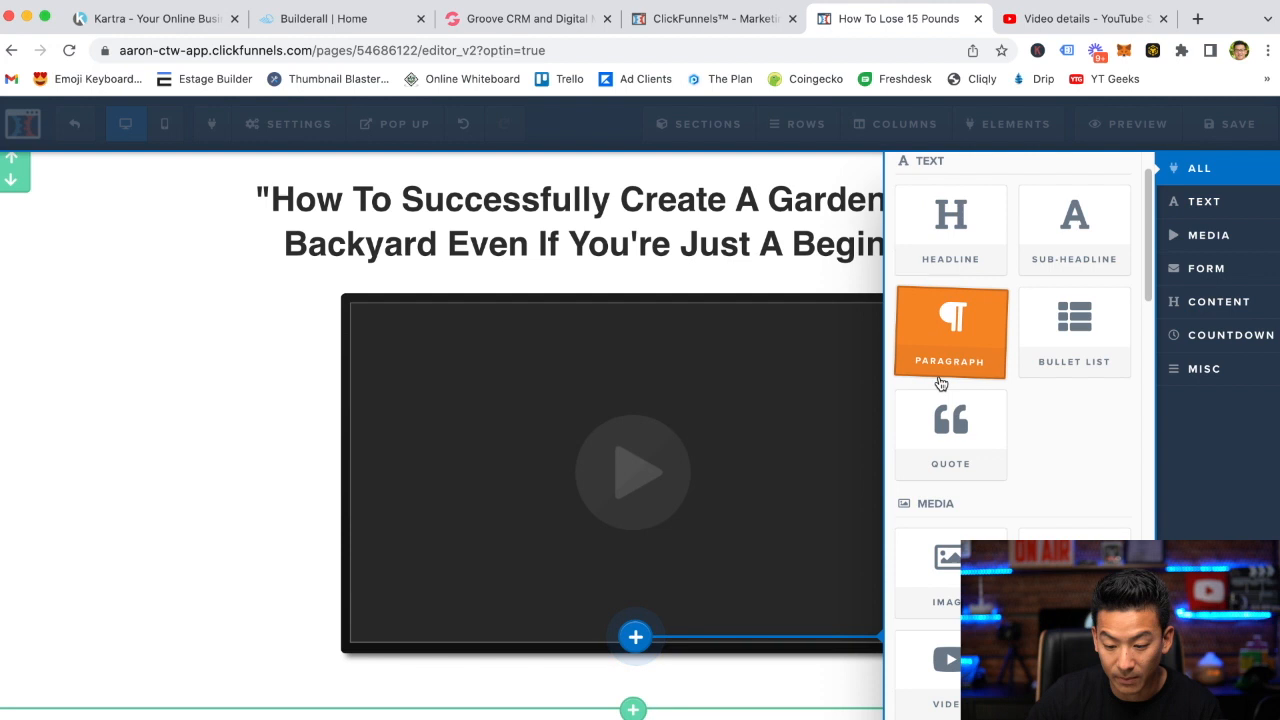
scroll(940, 383, "down", 5)
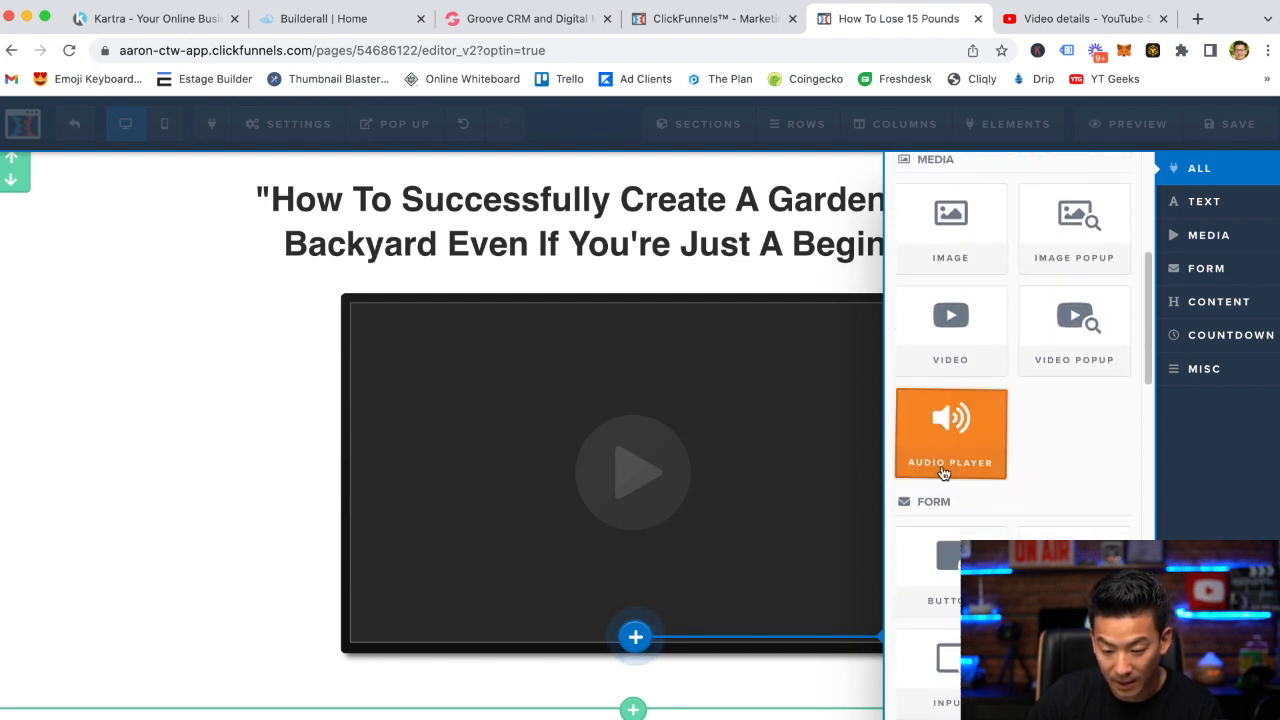
left_click(950, 566)
scroll(790, 567, "down", 2)
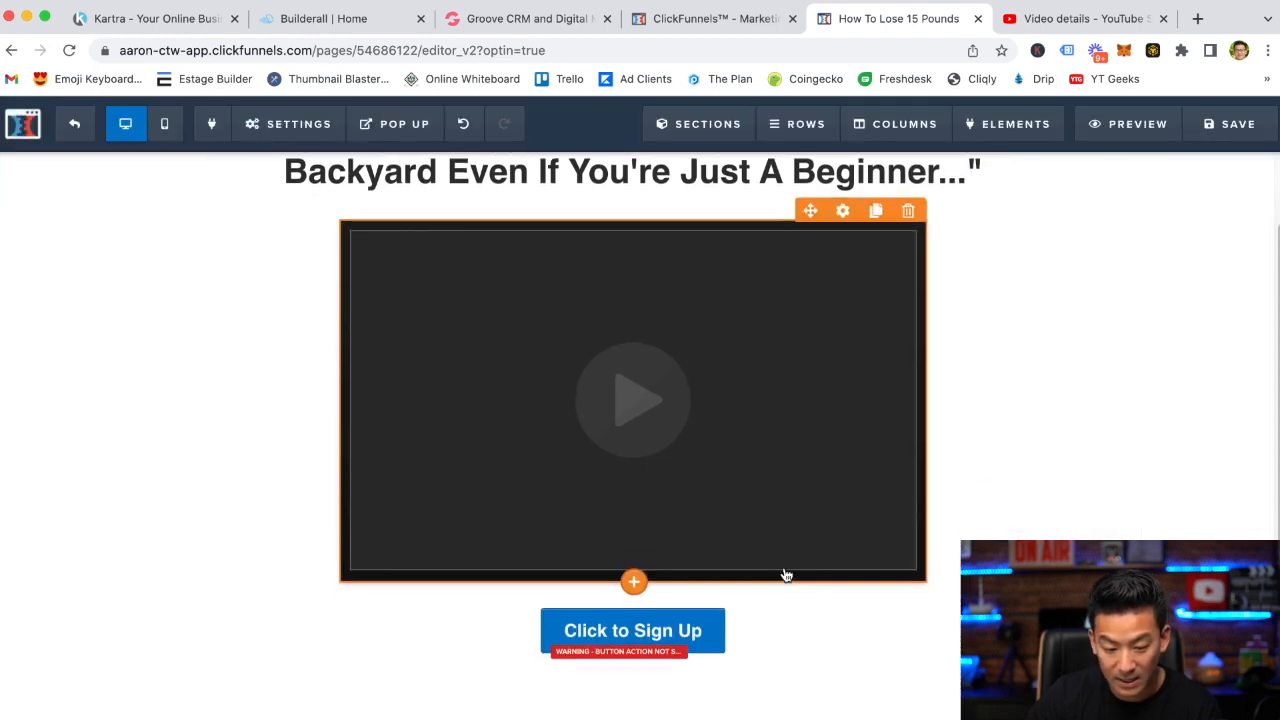
Change the button text to "Access The Power Garden Training Today!"
left_click(670, 634)
key("BackSpace")
key("BackSpace")
key("BackSpace")
key("BackSpace")
key("BackSpace")
key("BackSpace")
key("BackSpace")
key("BackSpace")
key("BackSpace")
key("BackSpace")
key("BackSpace")
key("BackSpace")
key("BackSpace")
key("BackSpace")
key("BackSpace")
key("BackSpace")
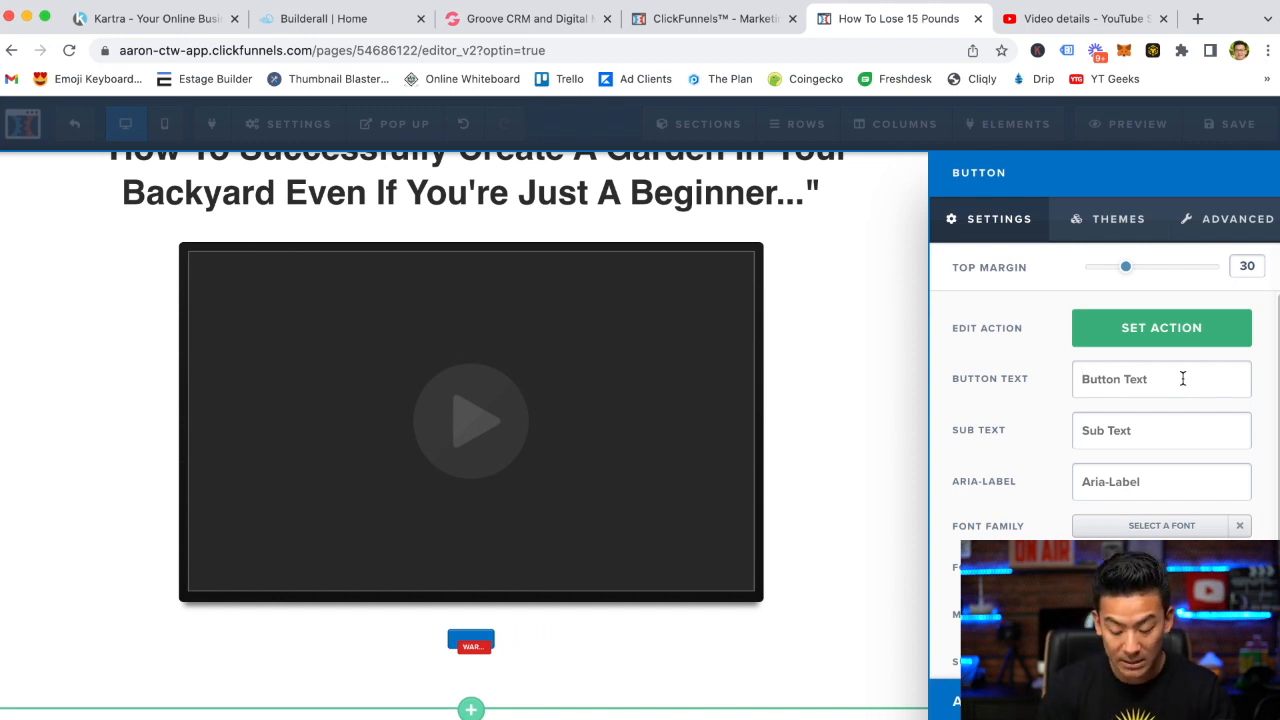
type("Access ")
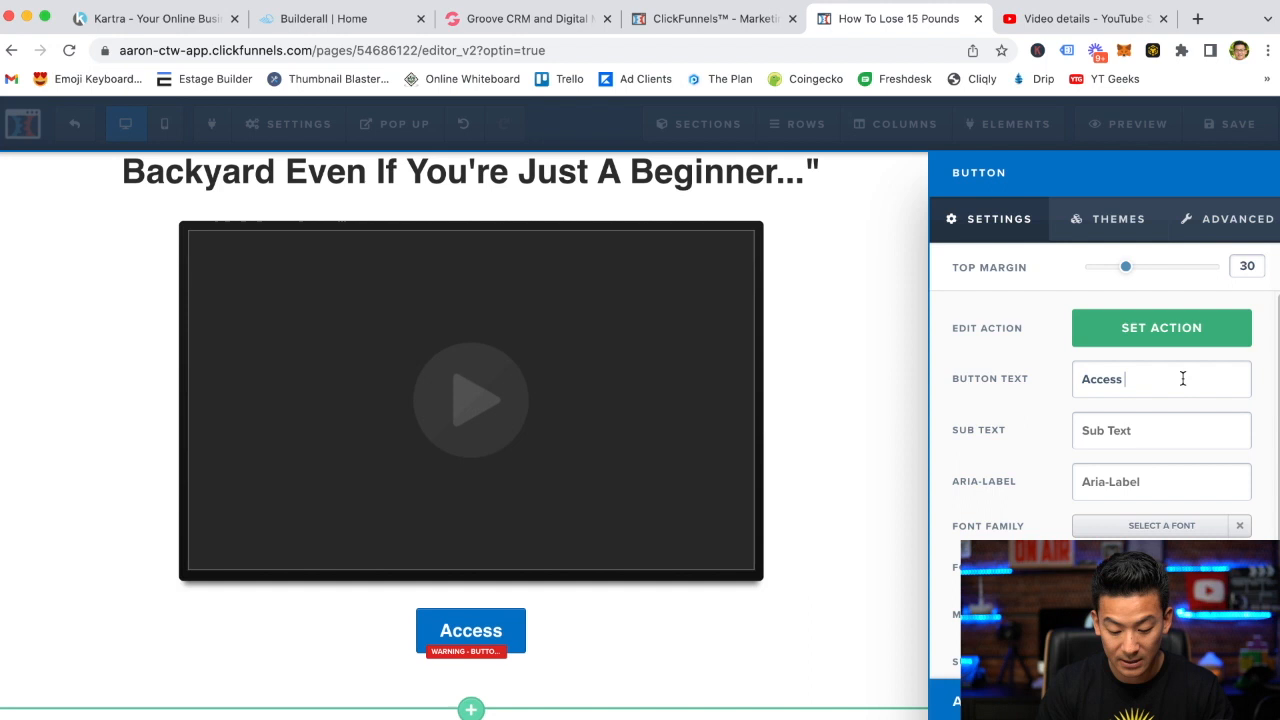
type("The ")
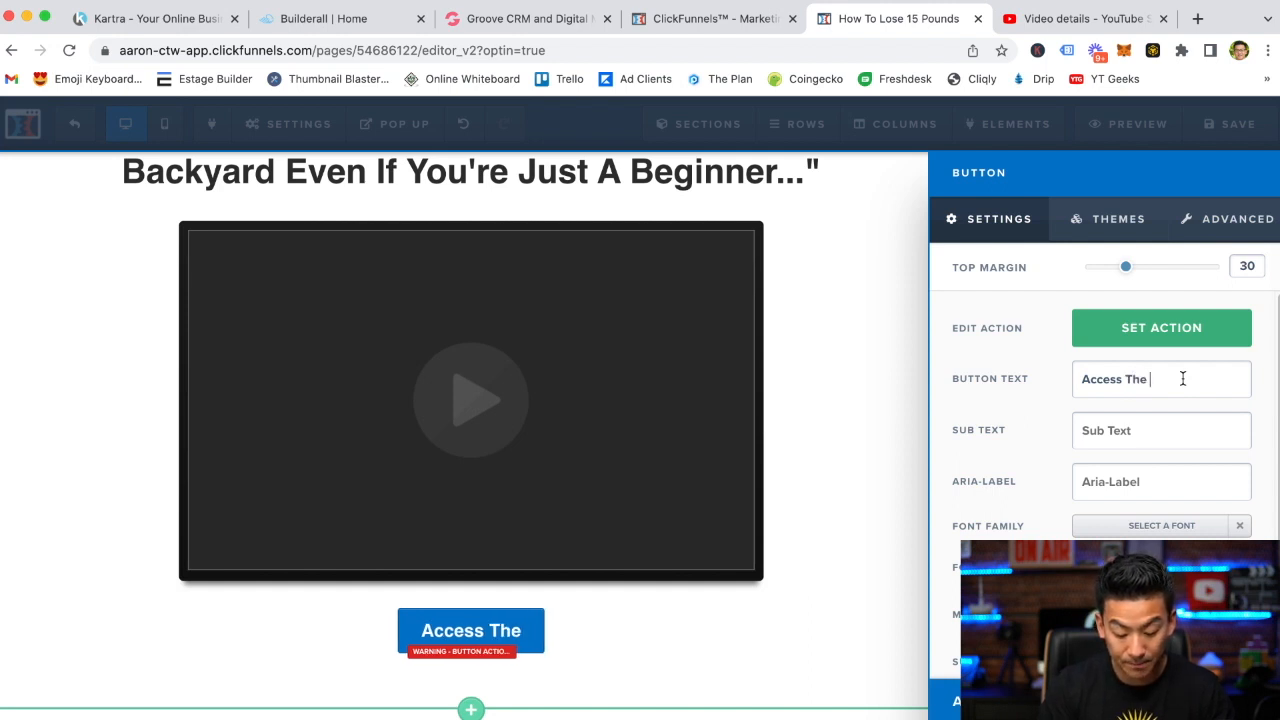
type("Power Gard")
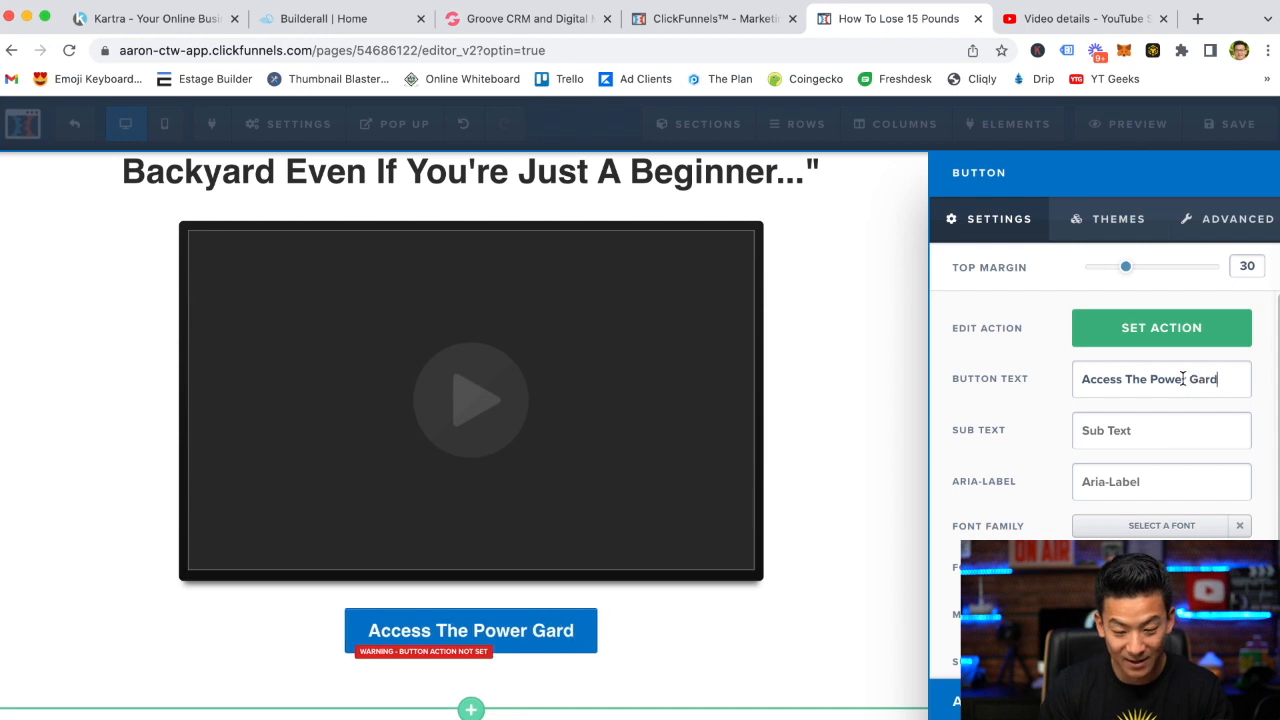
type("en Training")
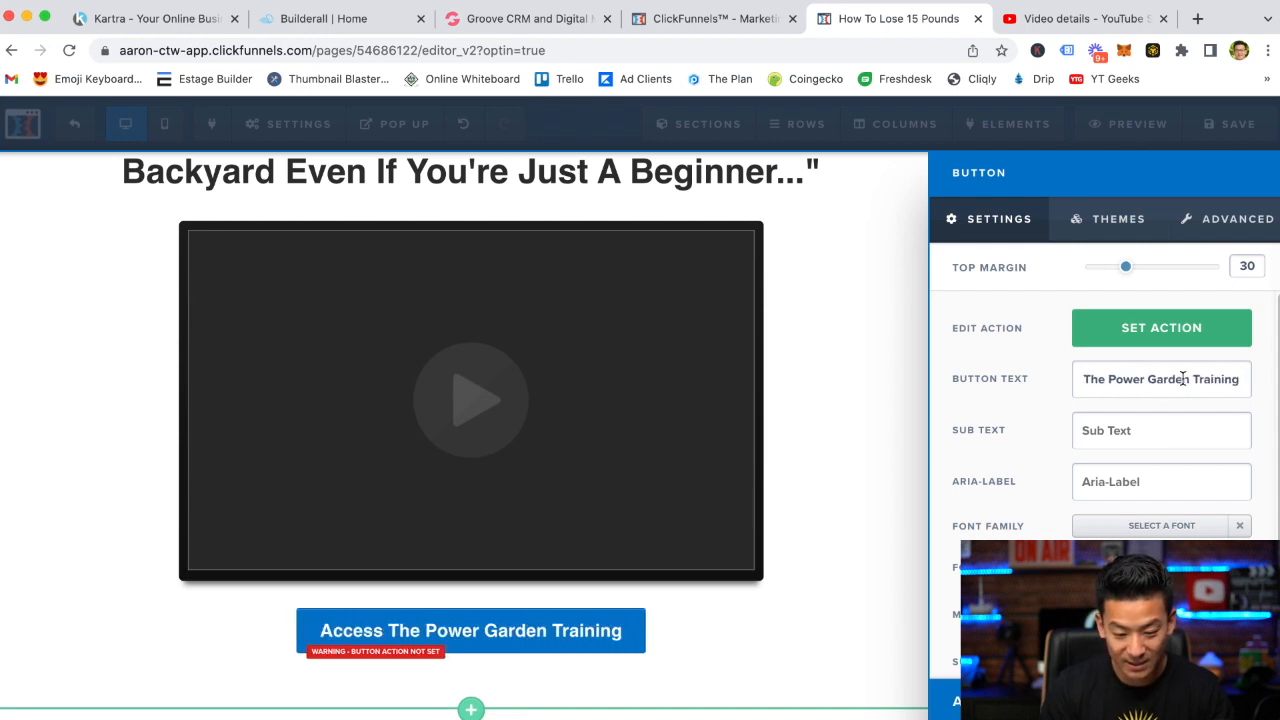
type(" Today")
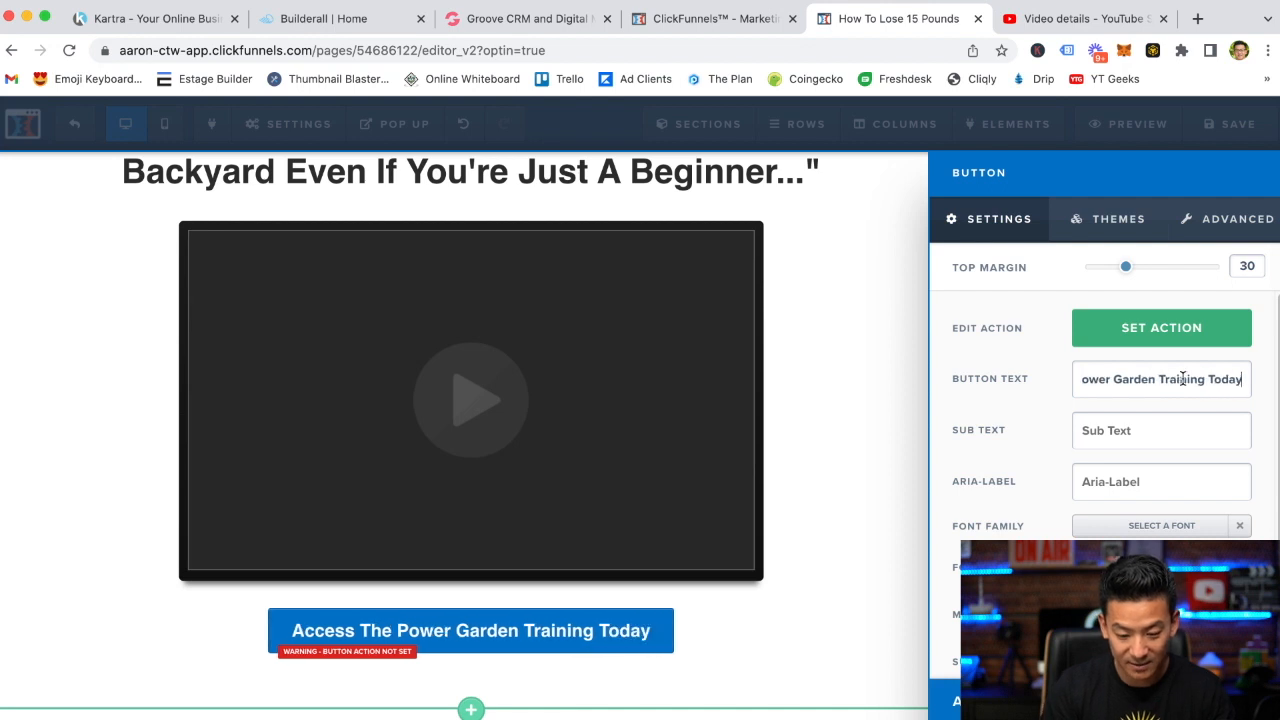
type("!")
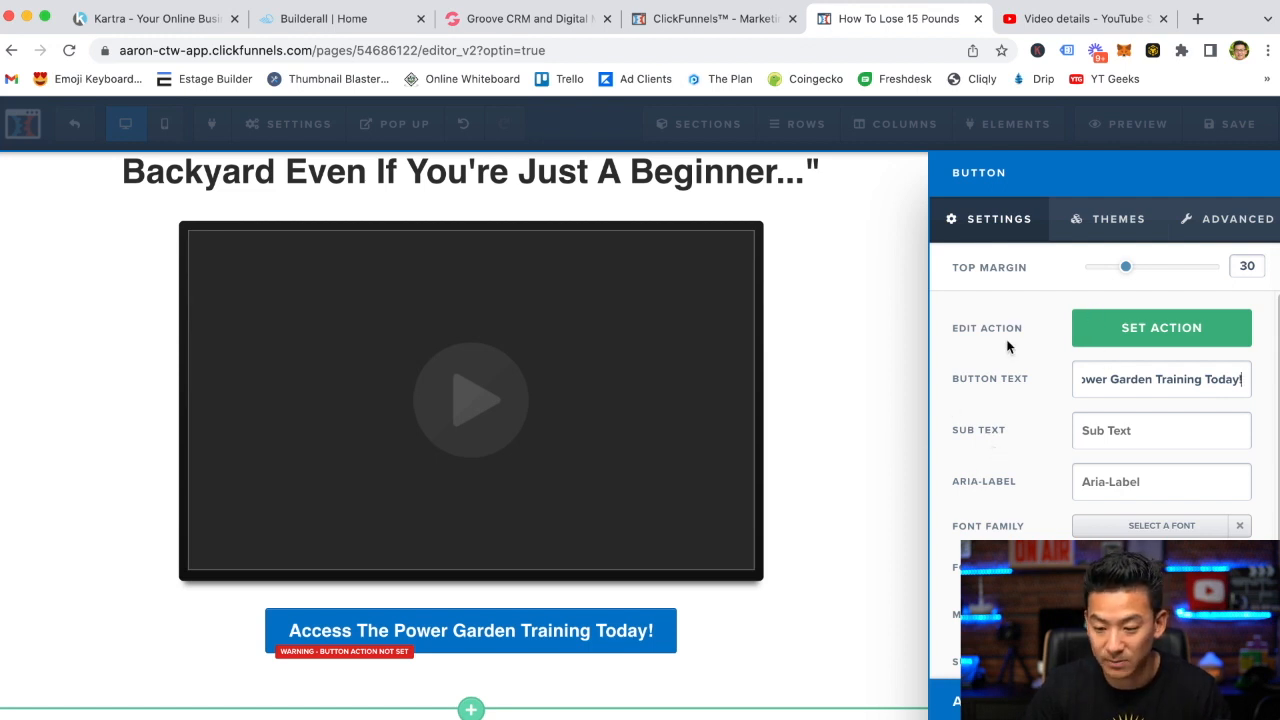
Set the button's background color to bright green
left_click_drag(1112, 568, 1115, 566)
scroll(997, 419, "down", 3)
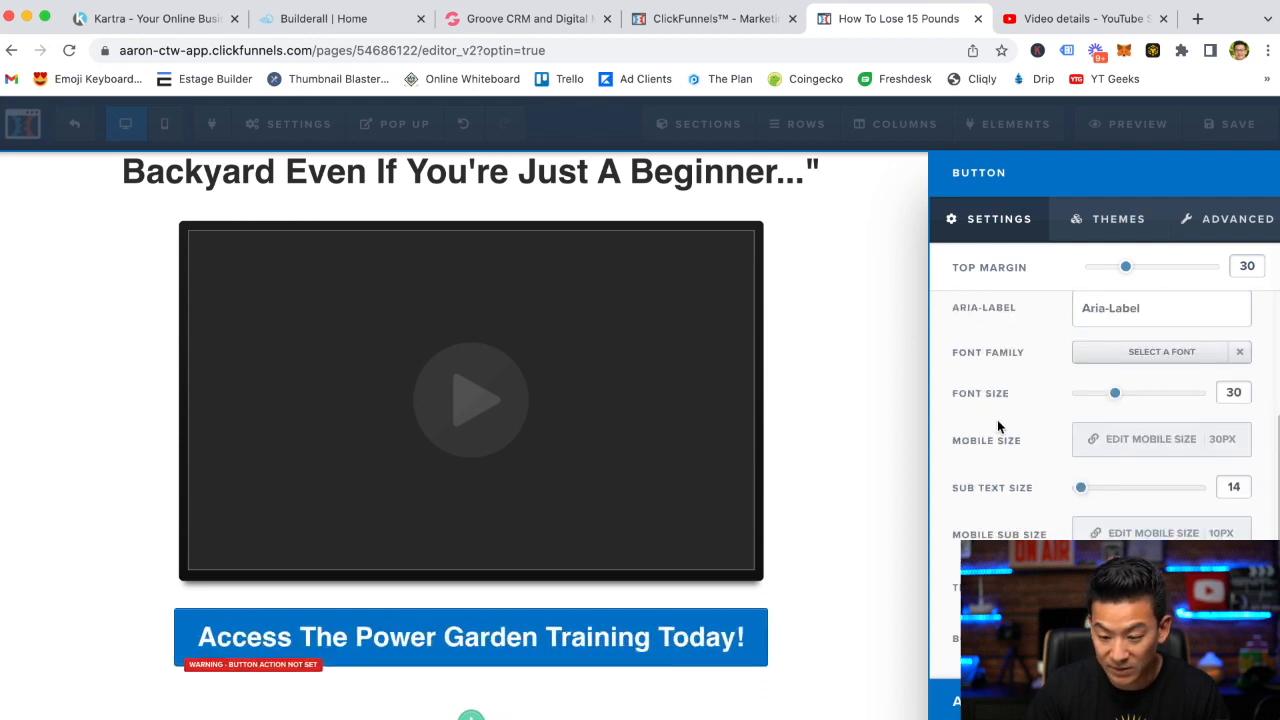
left_click(1135, 638)
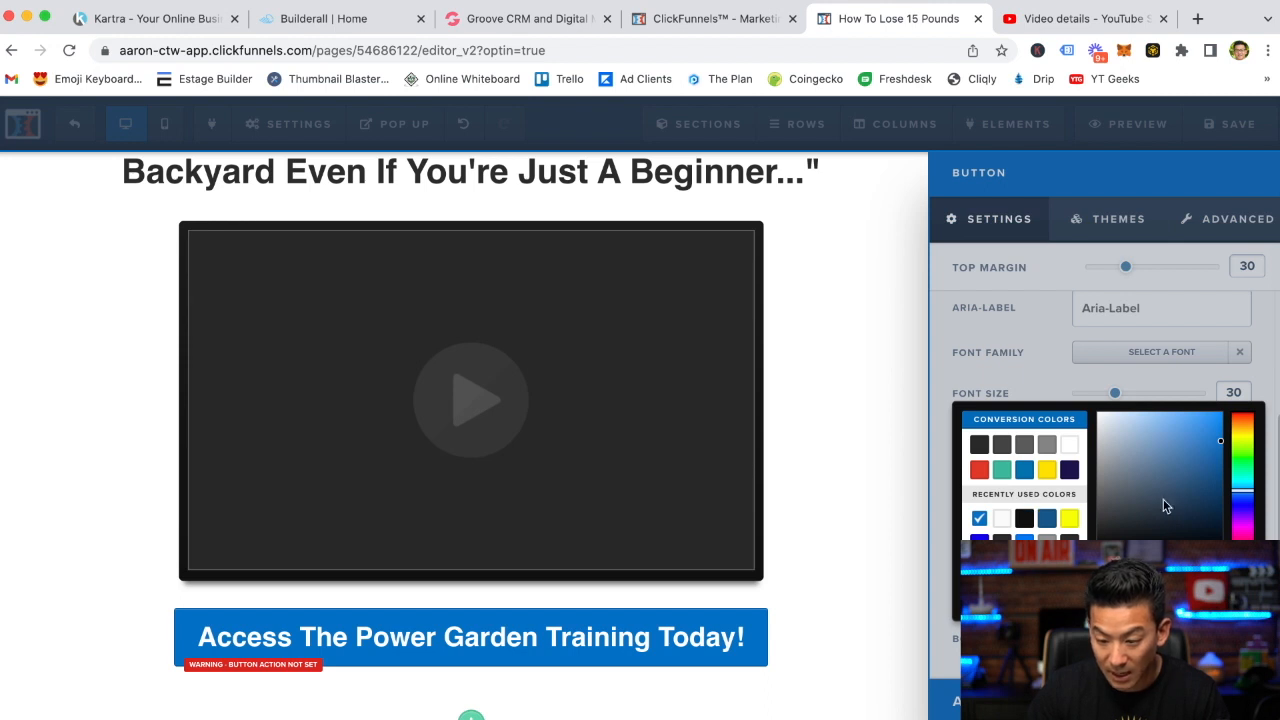
left_click(1241, 448)
left_click_drag(1221, 445, 1232, 461)
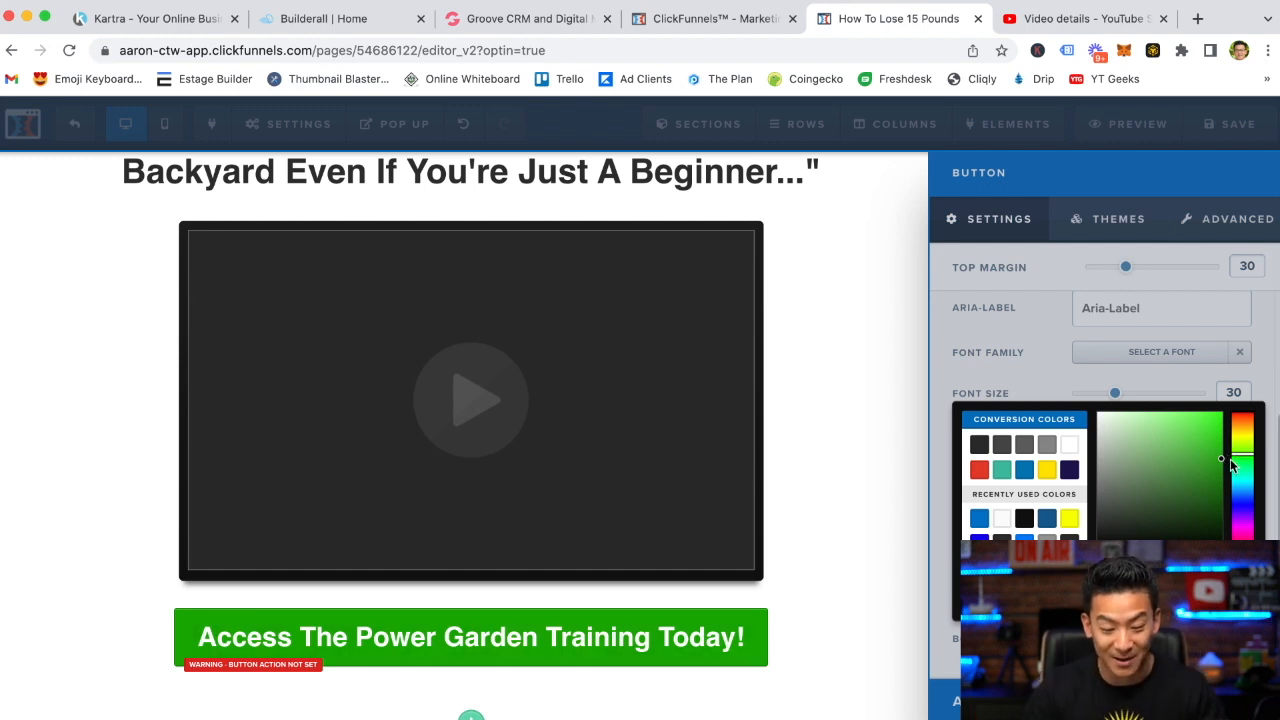
mouse_move(1225, 459)
left_mouse_down()
mouse_move(1200, 402)
mouse_move(1168, 410)
mouse_move(1200, 457)
mouse_move(1233, 449)
mouse_move(1233, 430)
mouse_move(1237, 443)
left_mouse_up()
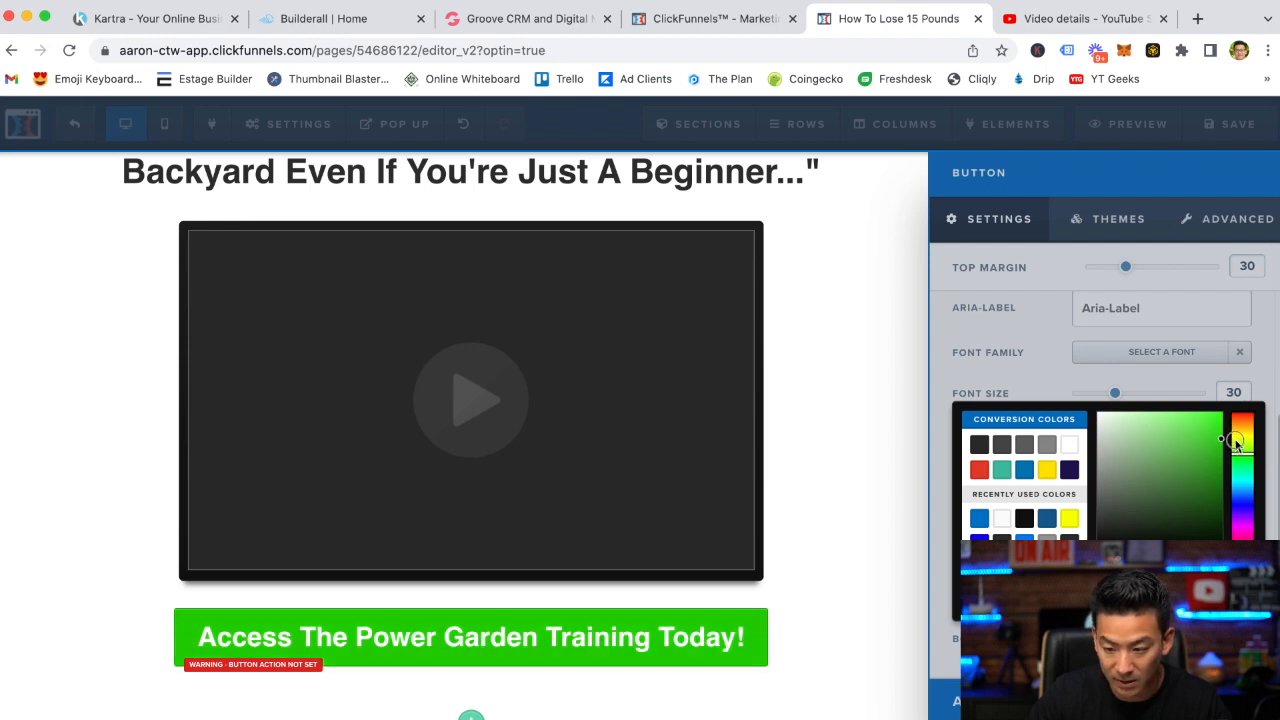
left_click(1047, 348)
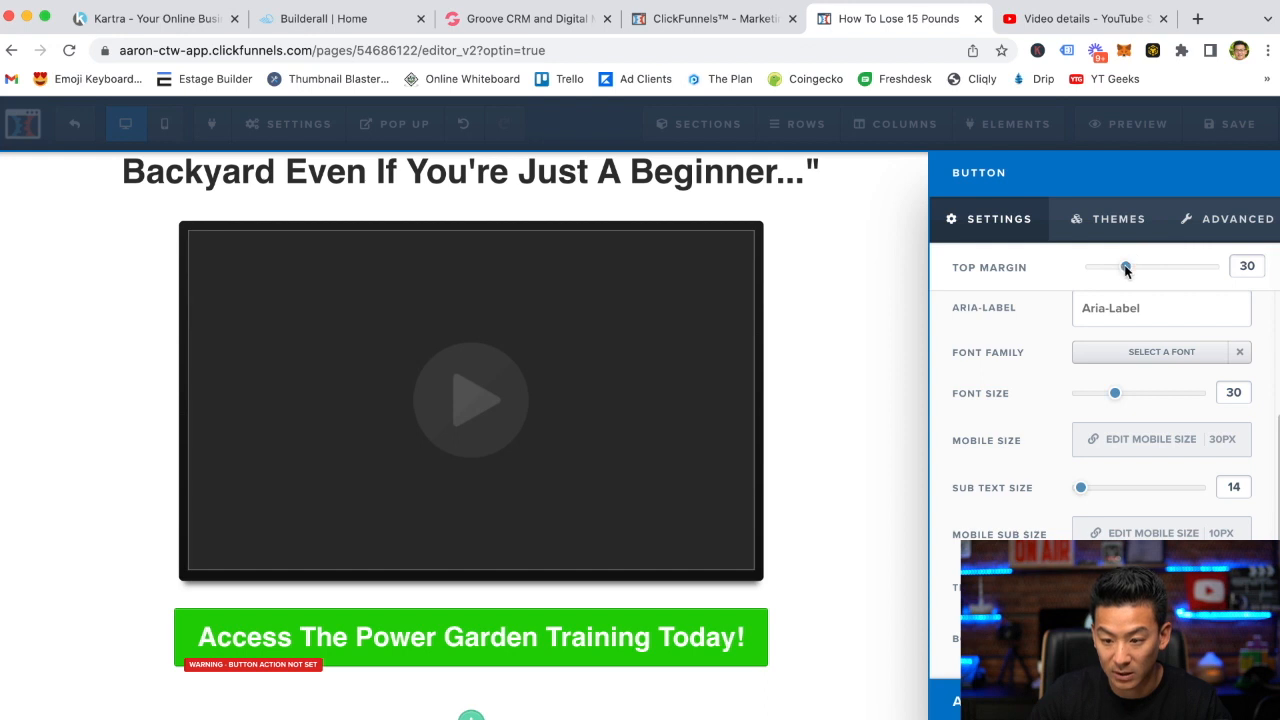
Set the button's top margin to 50
left_click_drag(1133, 272, 1143, 273)
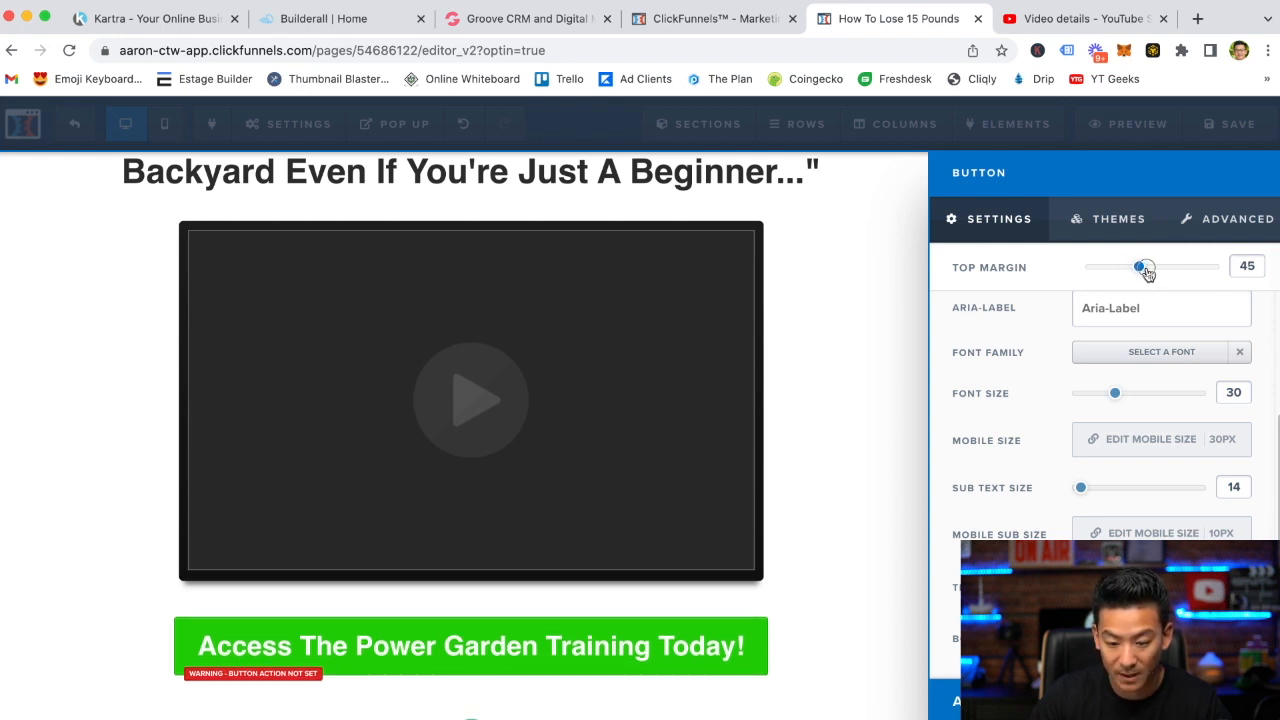
left_click_drag(1148, 273, 1149, 264)
left_click(851, 426)
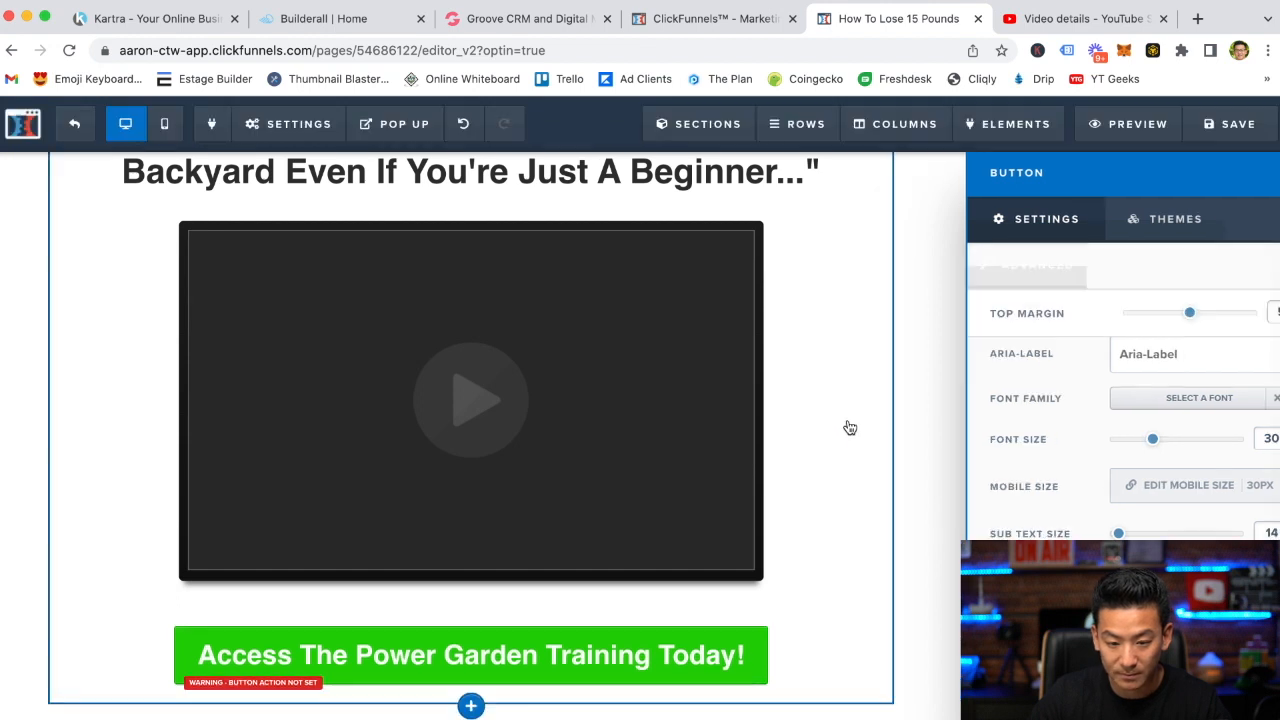
scroll(1050, 470, "up", 1)
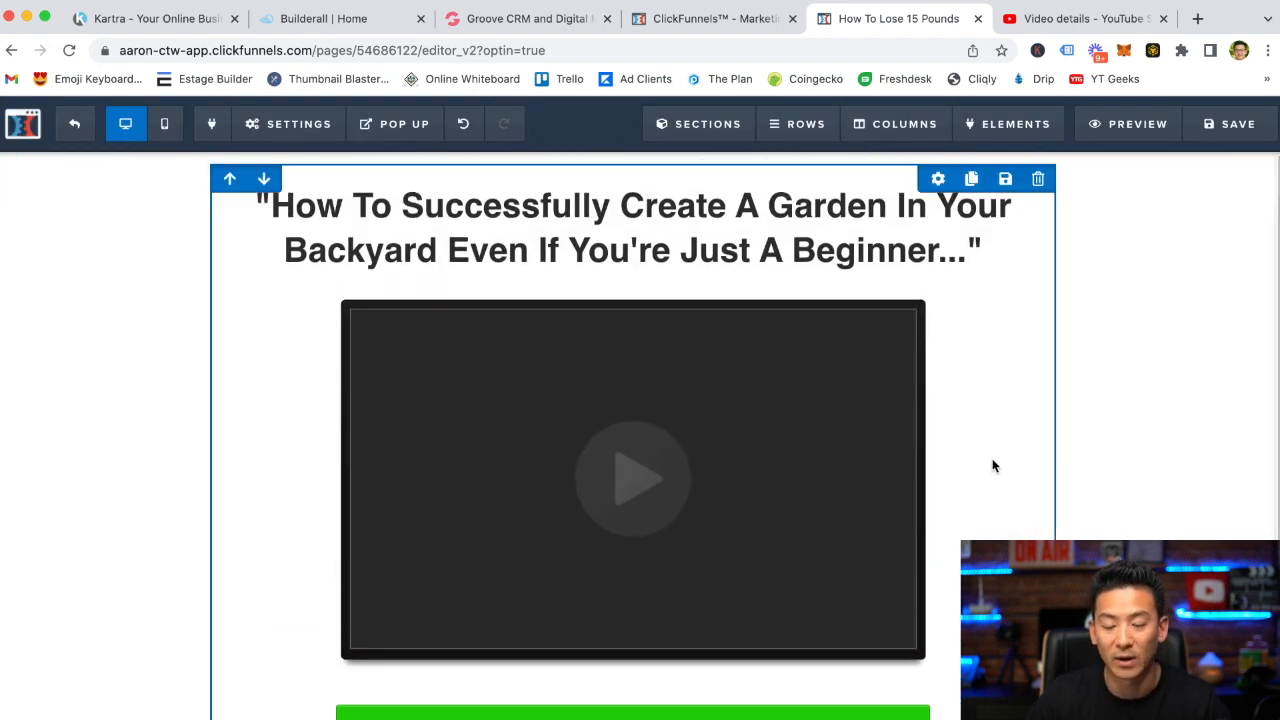
scroll(1034, 405, "down", 1)
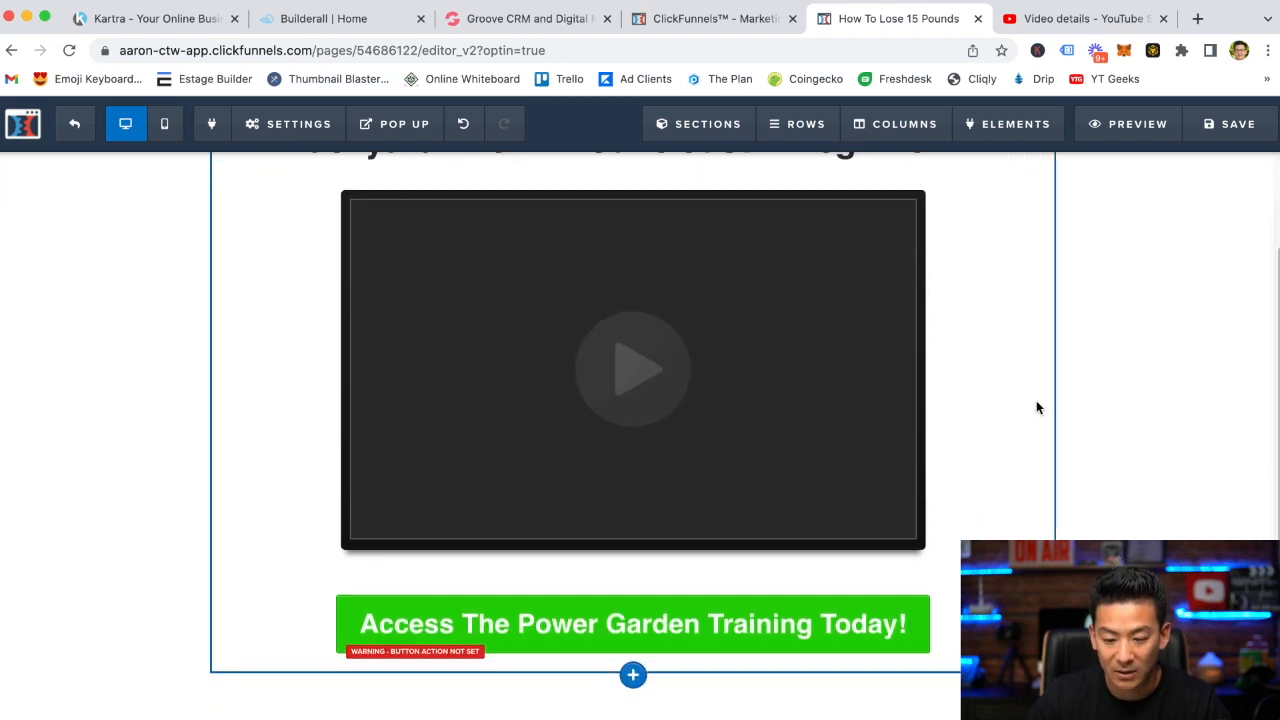
left_click(679, 627)
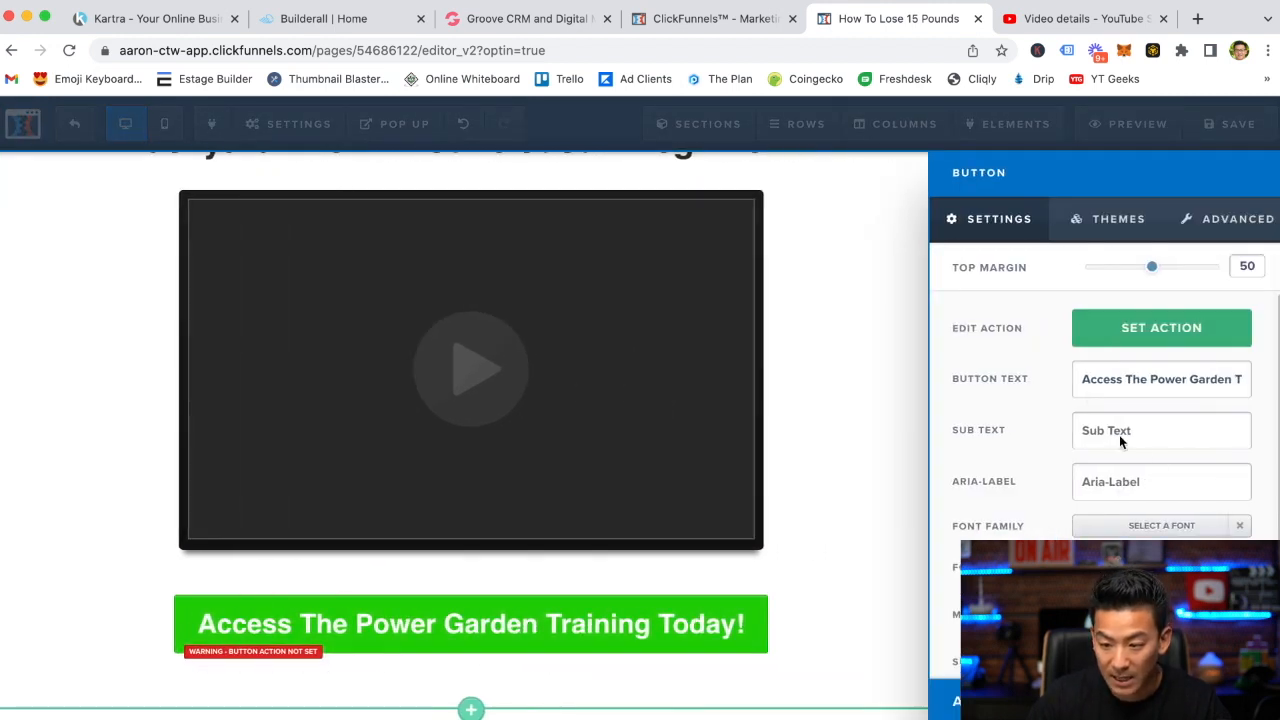
left_click(1155, 336)
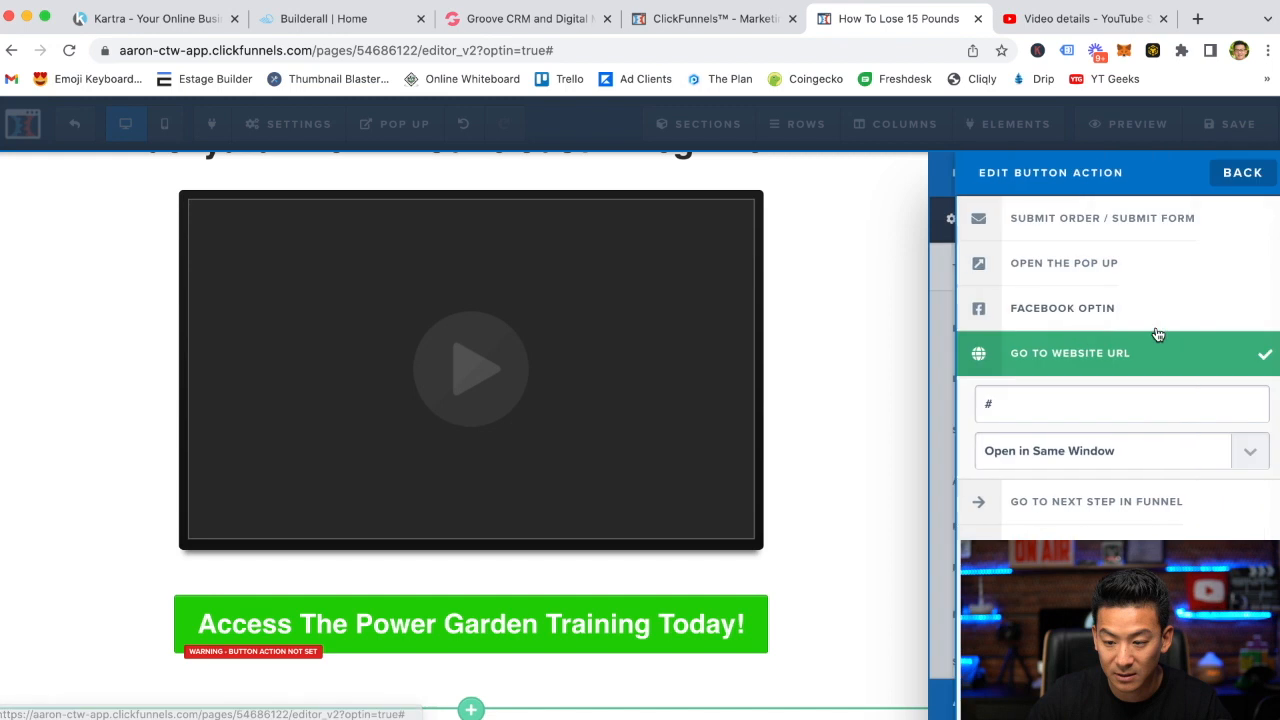
left_click(1014, 404)
key("BackSpace")
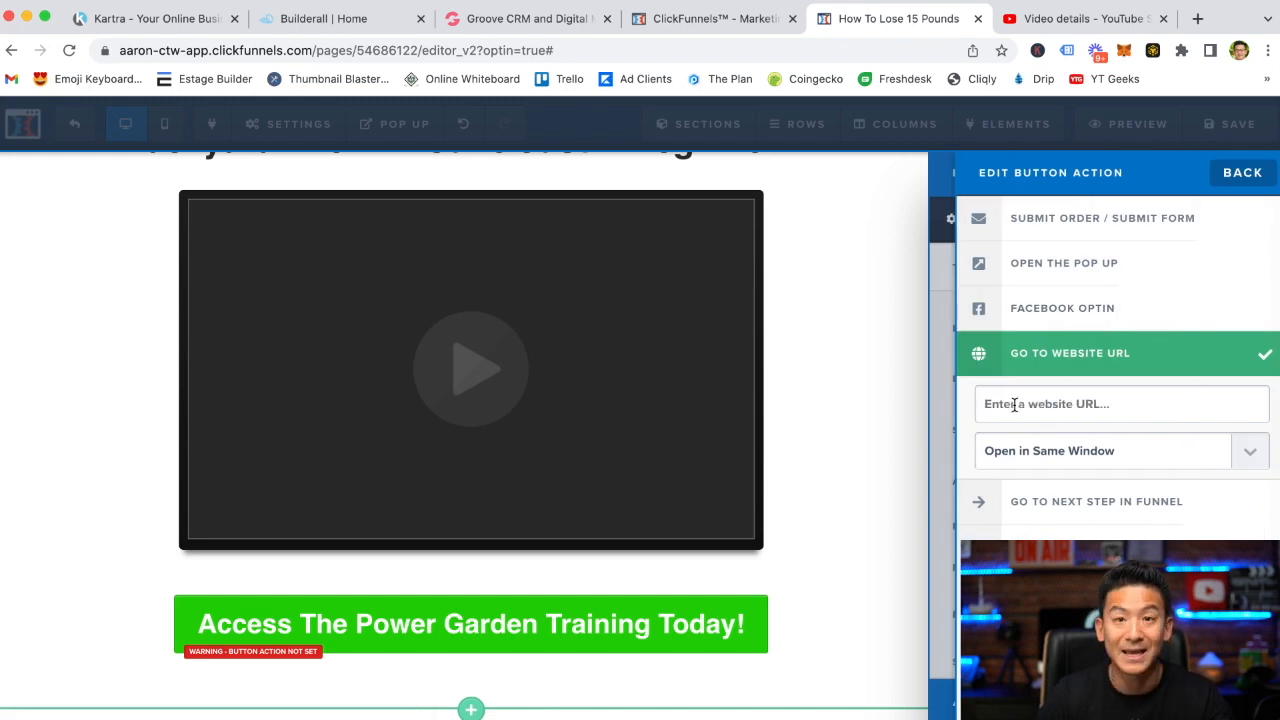
type("https://")
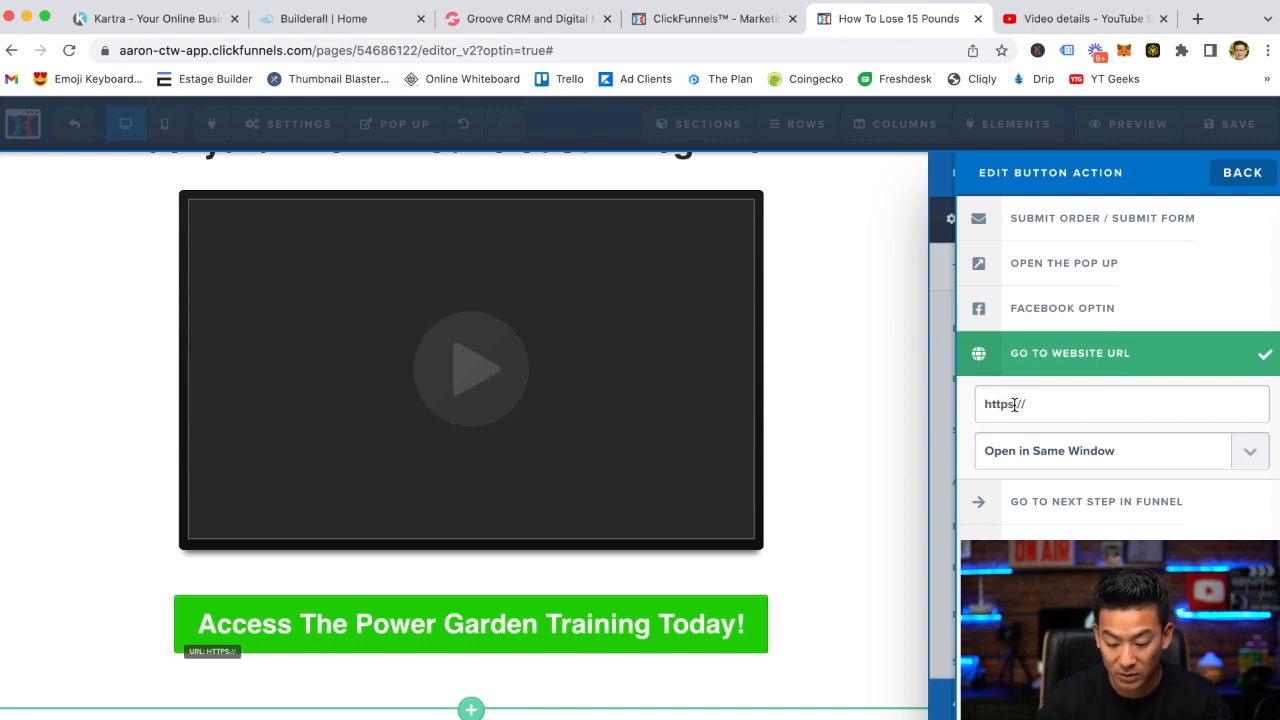
type("www.google.com")
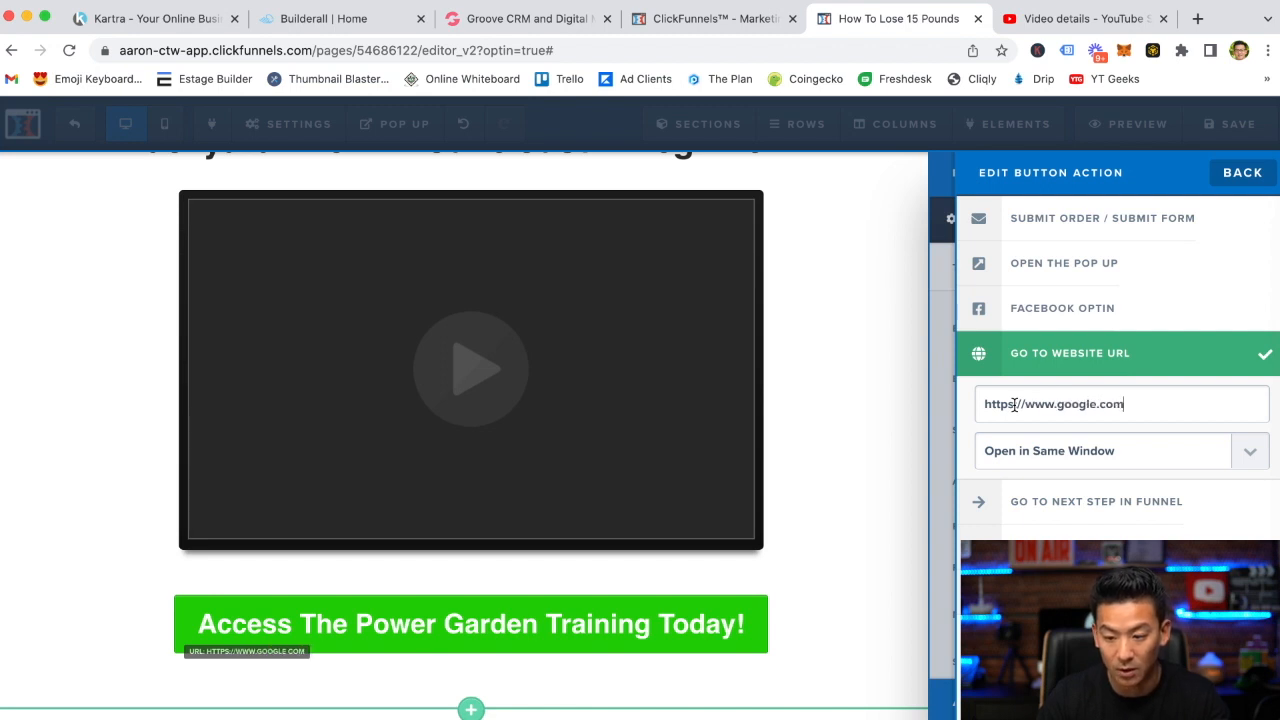
left_click(1042, 450)
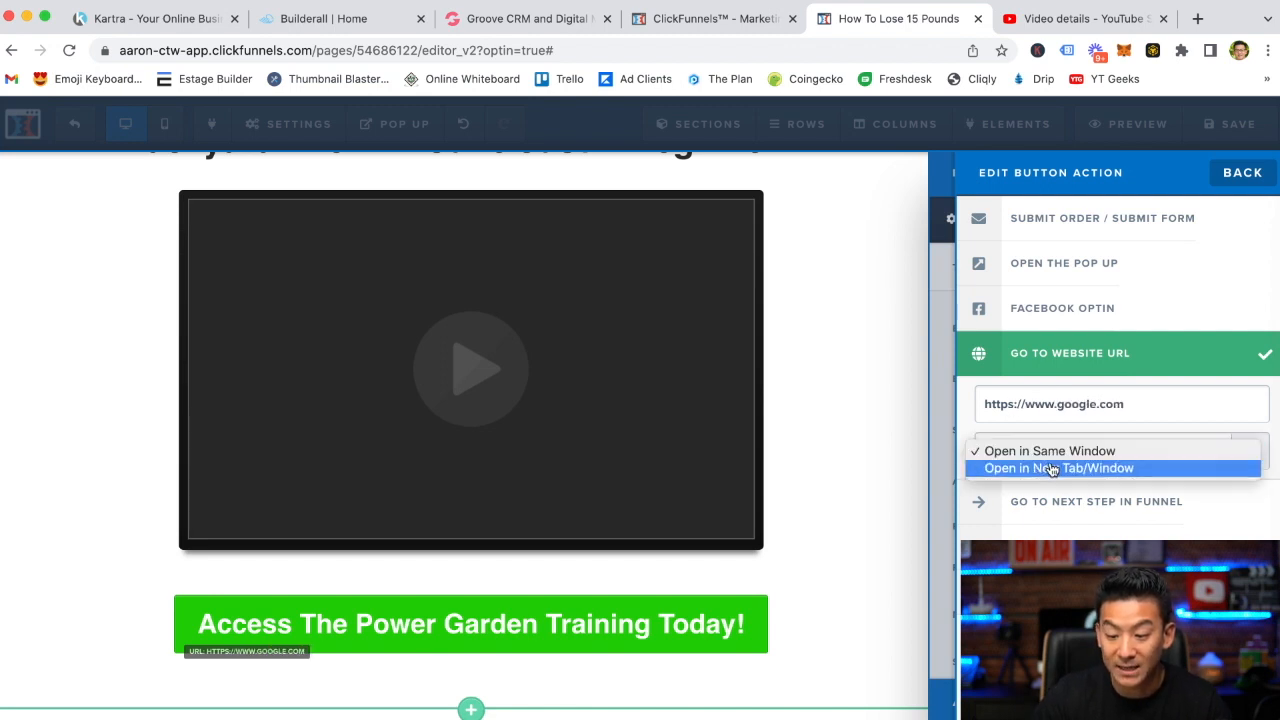
left_click(1052, 468)
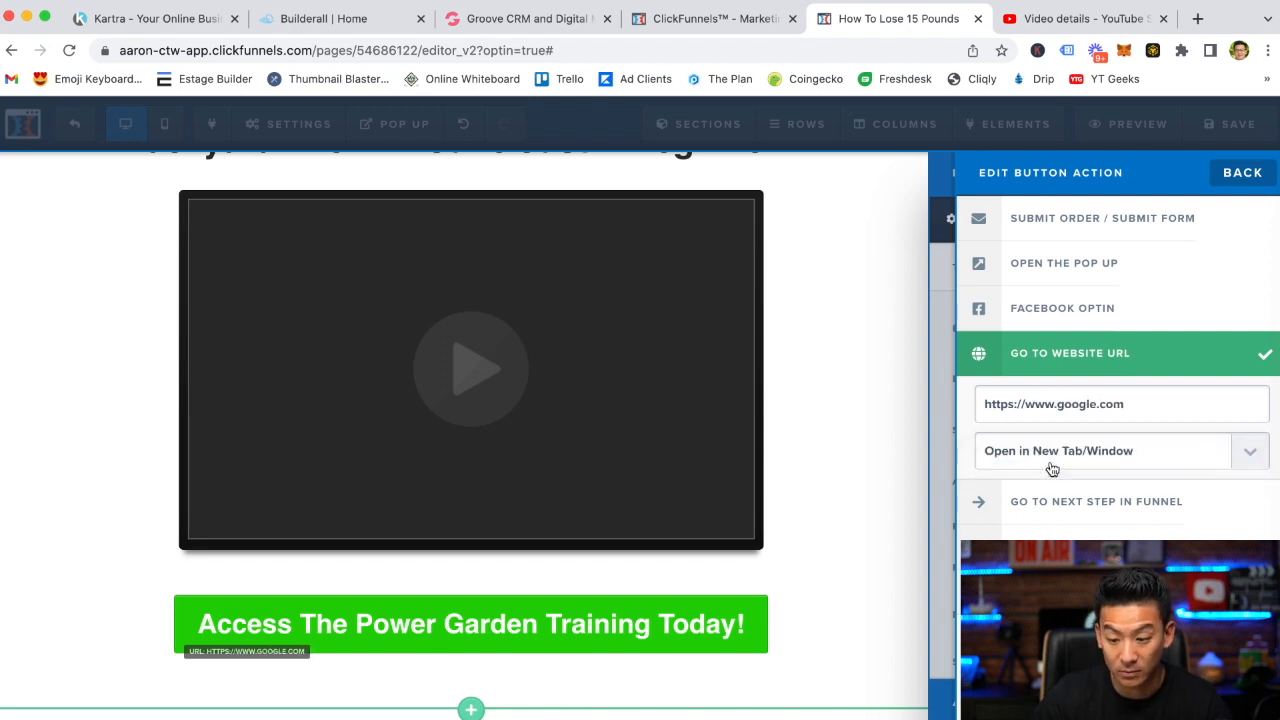
left_click(889, 447)
Save the page
left_click(1226, 124)
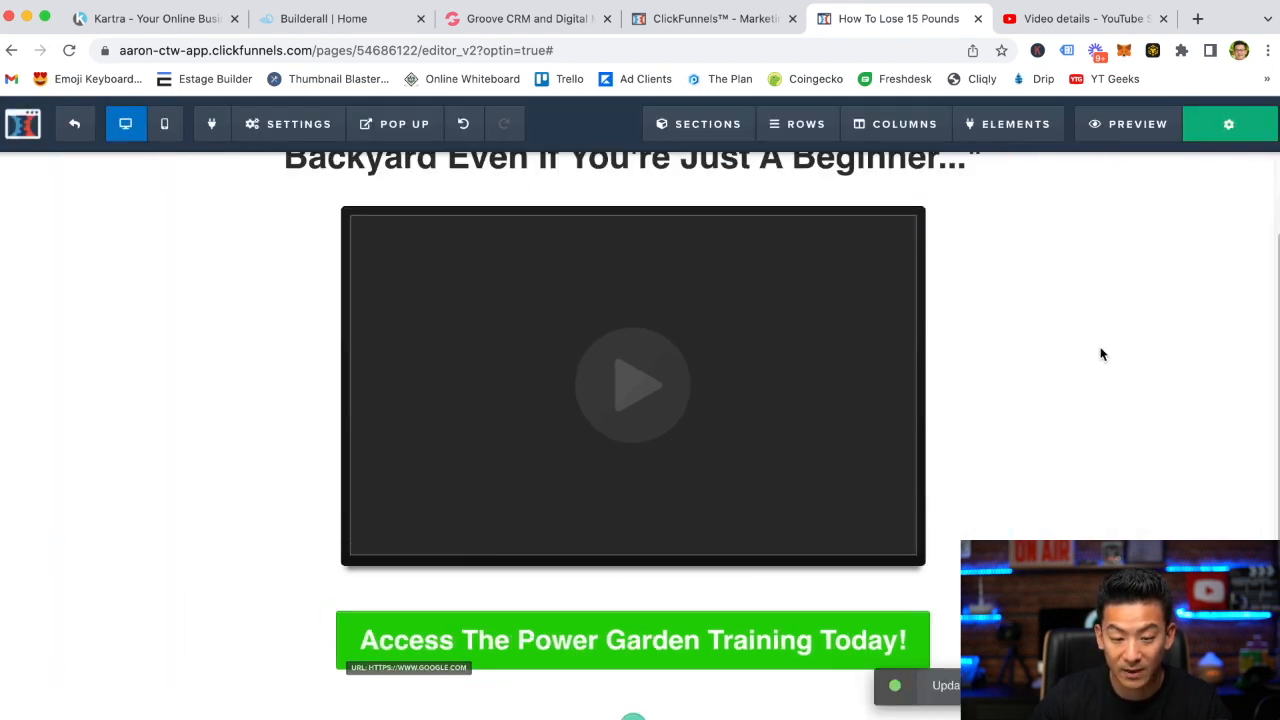
scroll(1153, 357, "up", 1)
scroll(1040, 410, "up", 1)
scroll(1051, 400, "down", 2)
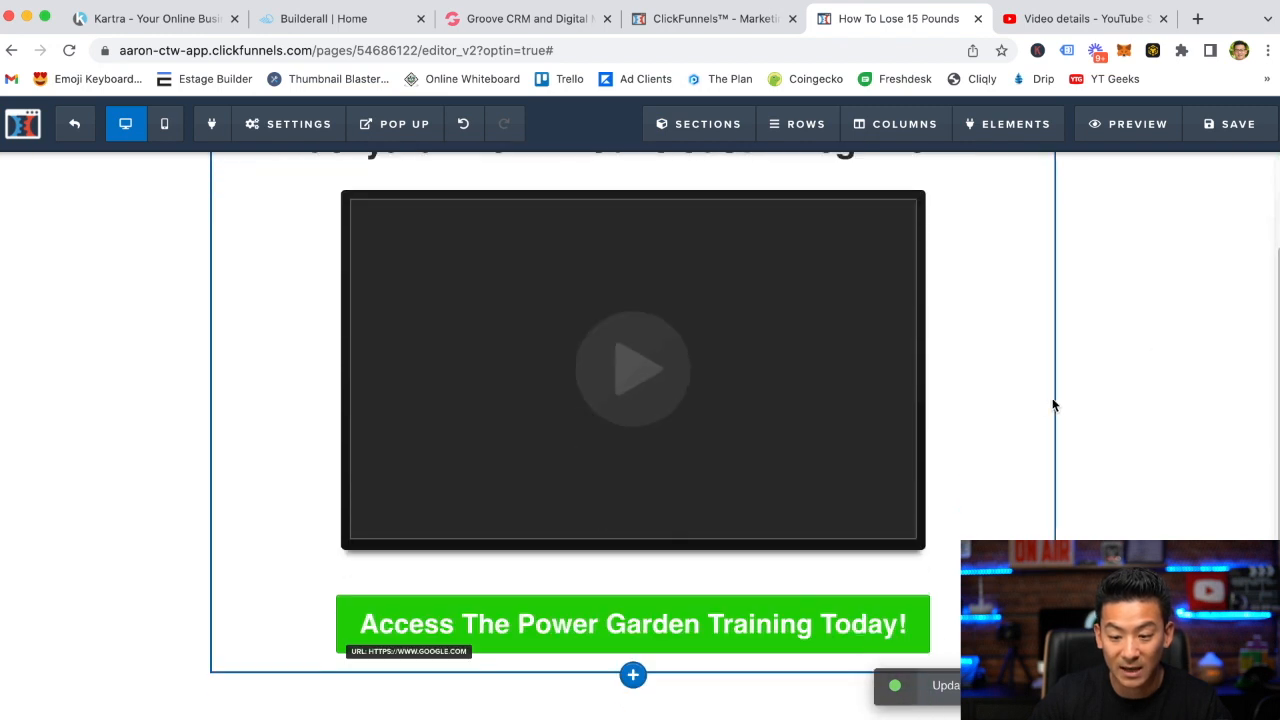
scroll(1080, 410, "up", 2)
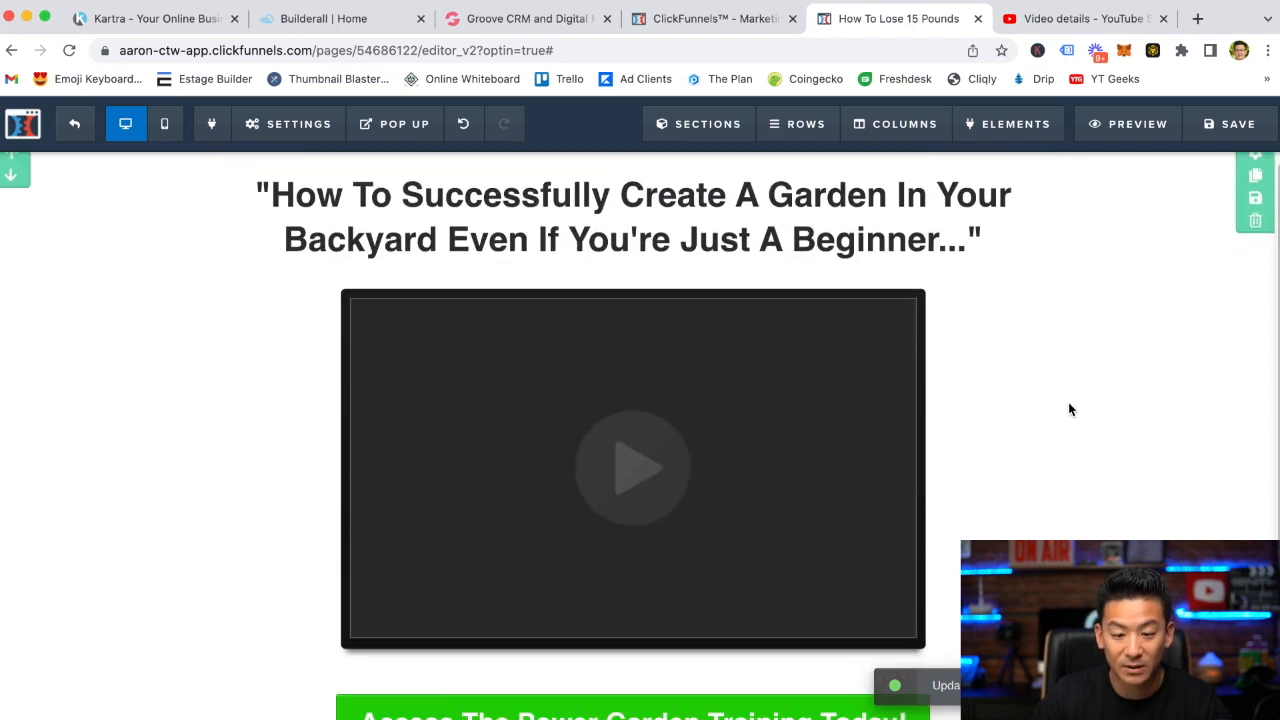
scroll(1068, 402, "down", 2)
scroll(1068, 402, "up", 2)
scroll(1100, 380, "down", 2)
scroll(1090, 362, "up", 2)
Set the page's SEO title to "How To Grow A Garden Today!" and save the page
left_click(292, 122)
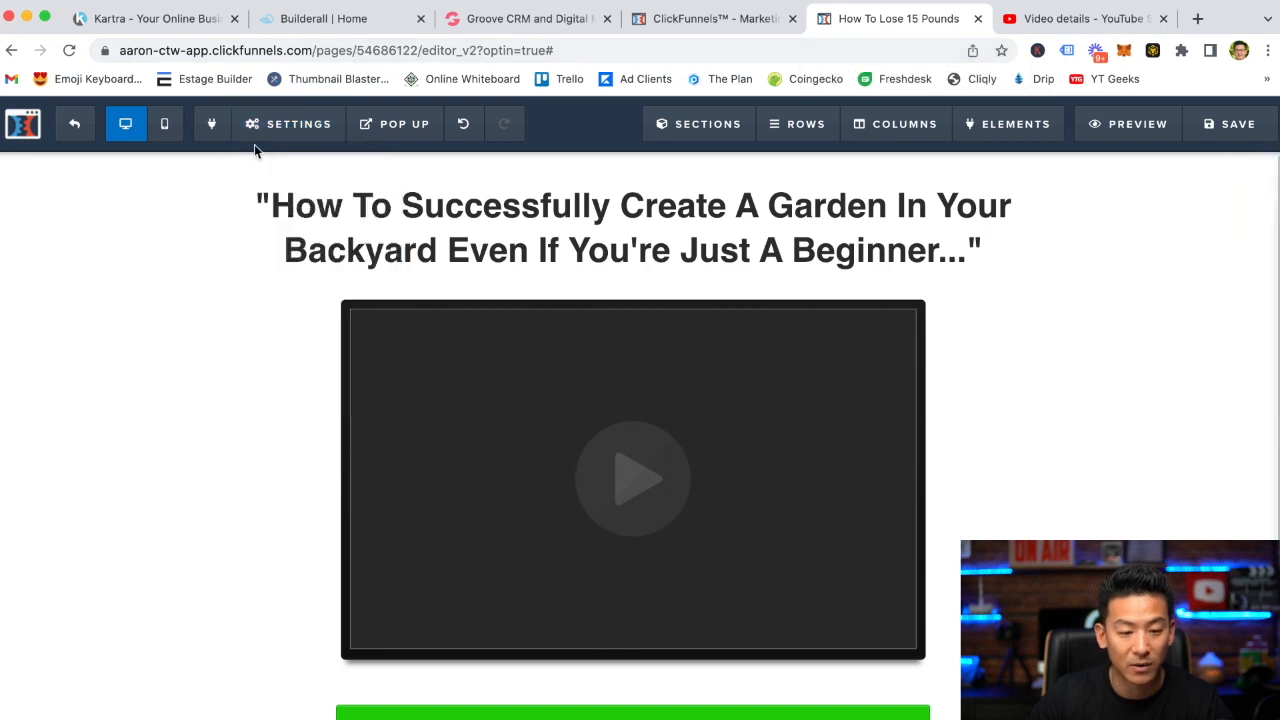
mouse_move(290, 123)
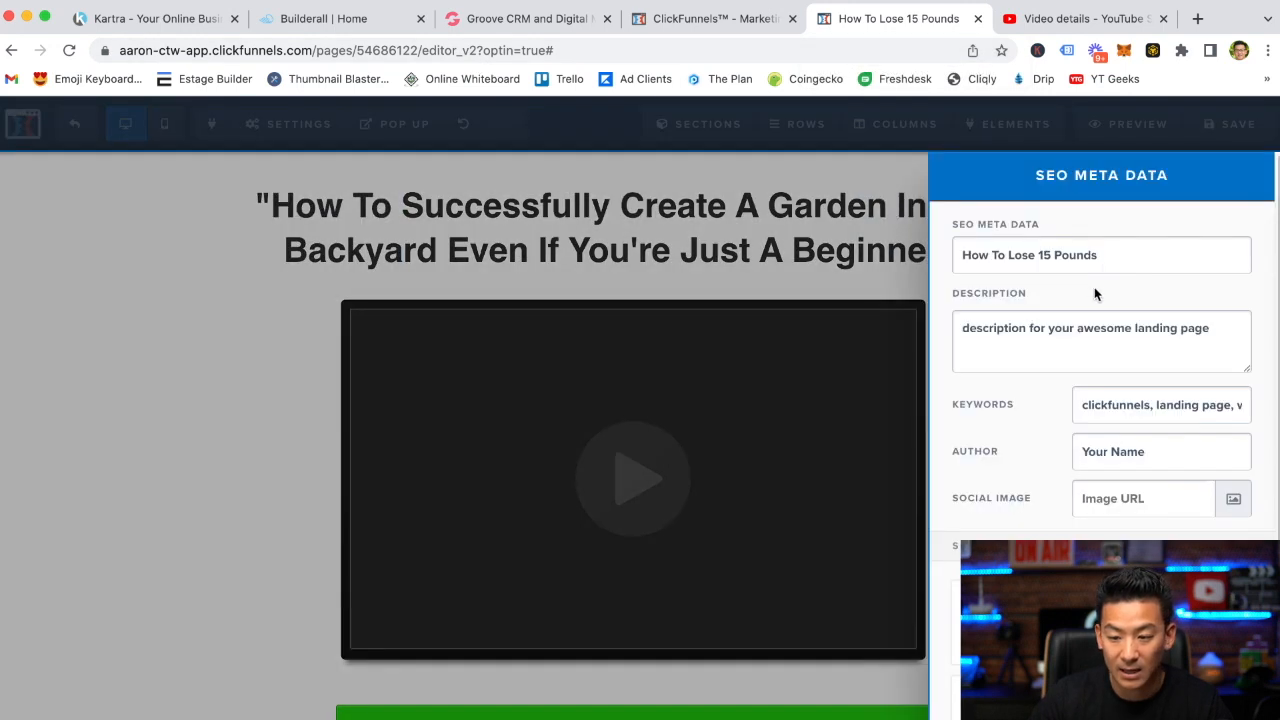
left_click(1113, 255)
key("BackSpace")
key("BackSpace")
key("BackSpace")
key("BackSpace")
key("BackSpace")
key("BackSpace")
key("BackSpace")
key("BackSpace")
key("BackSpace")
key("BackSpace")
key("BackSpace")
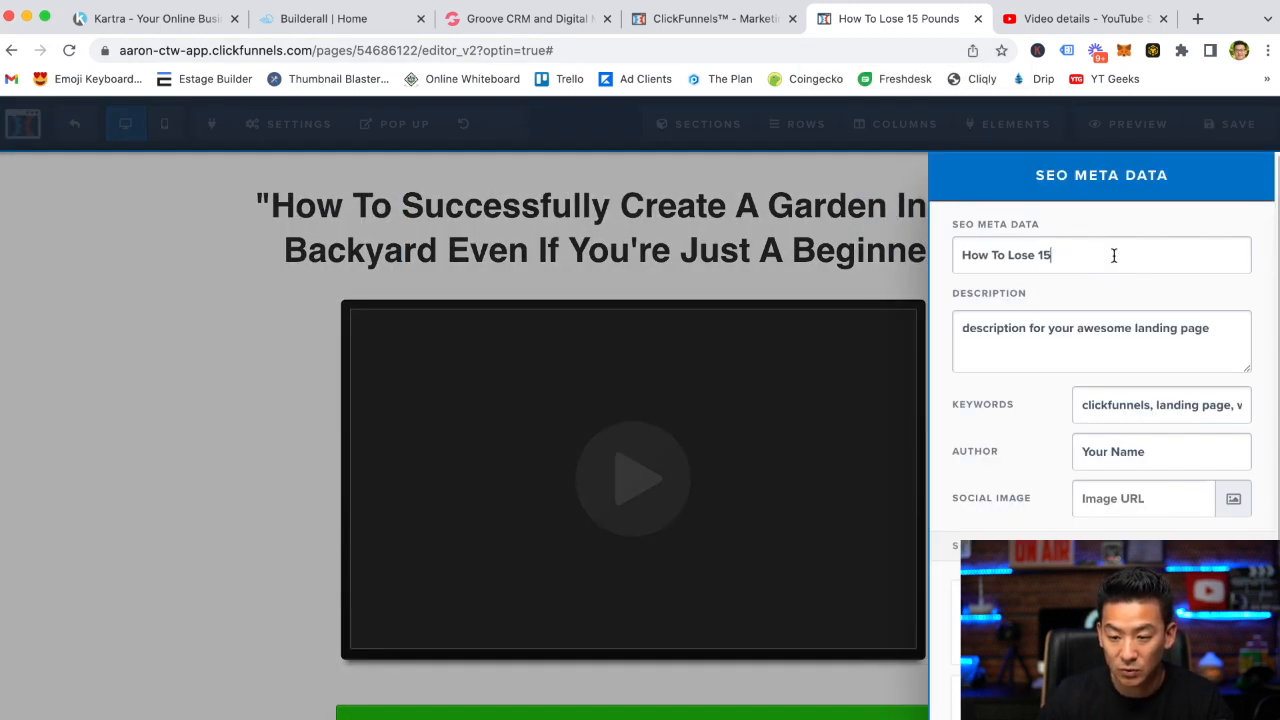
key("BackSpace")
key("BackSpace")
key("BackSpace")
type("Grow A ")
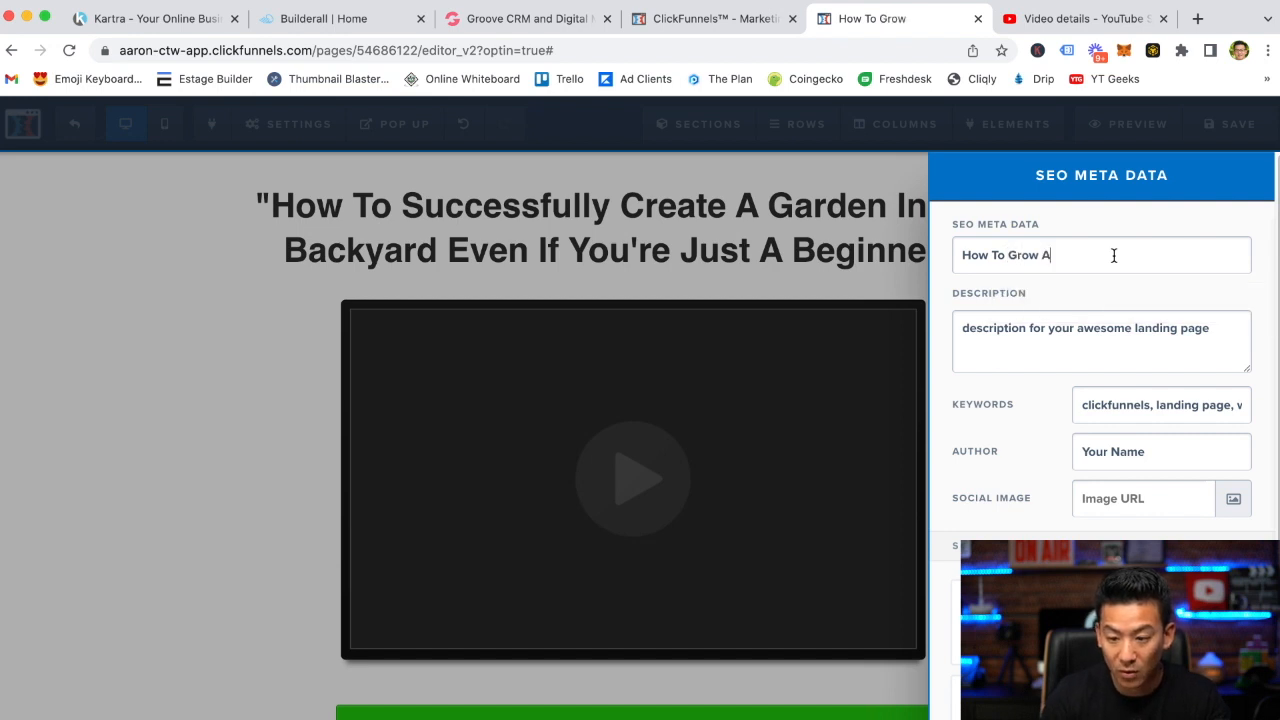
type("Garden T")
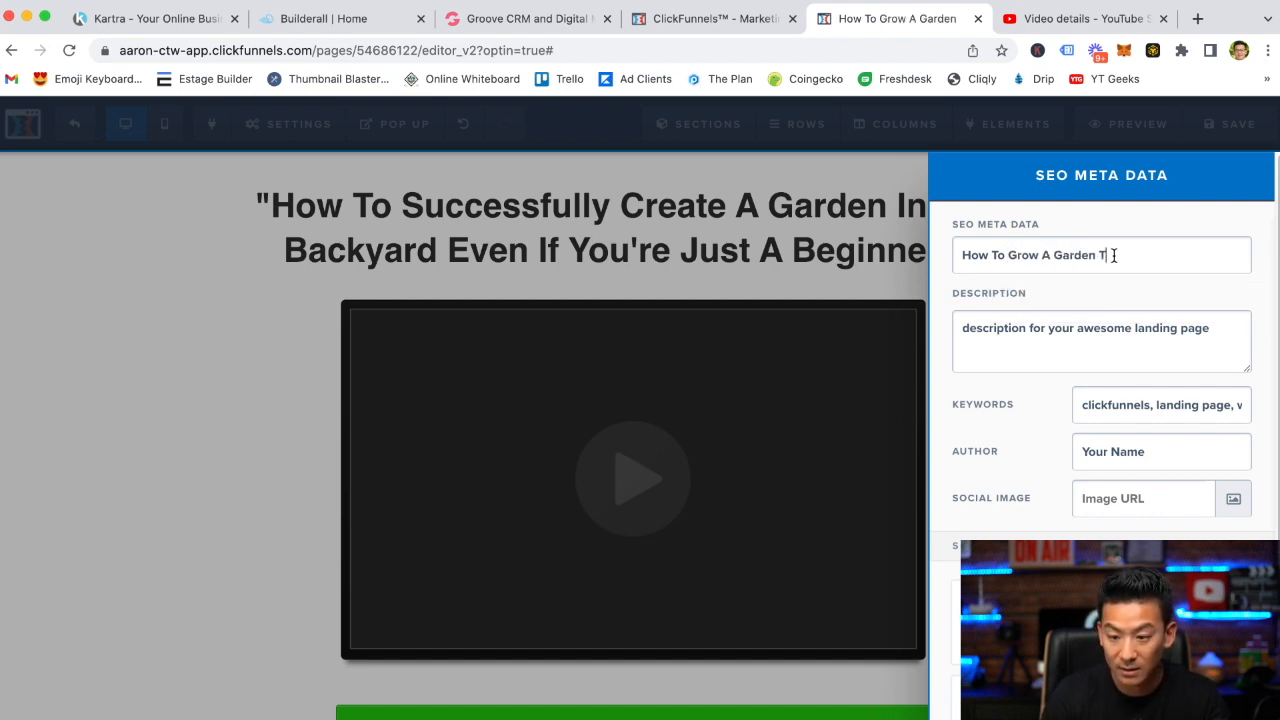
type("oday!")
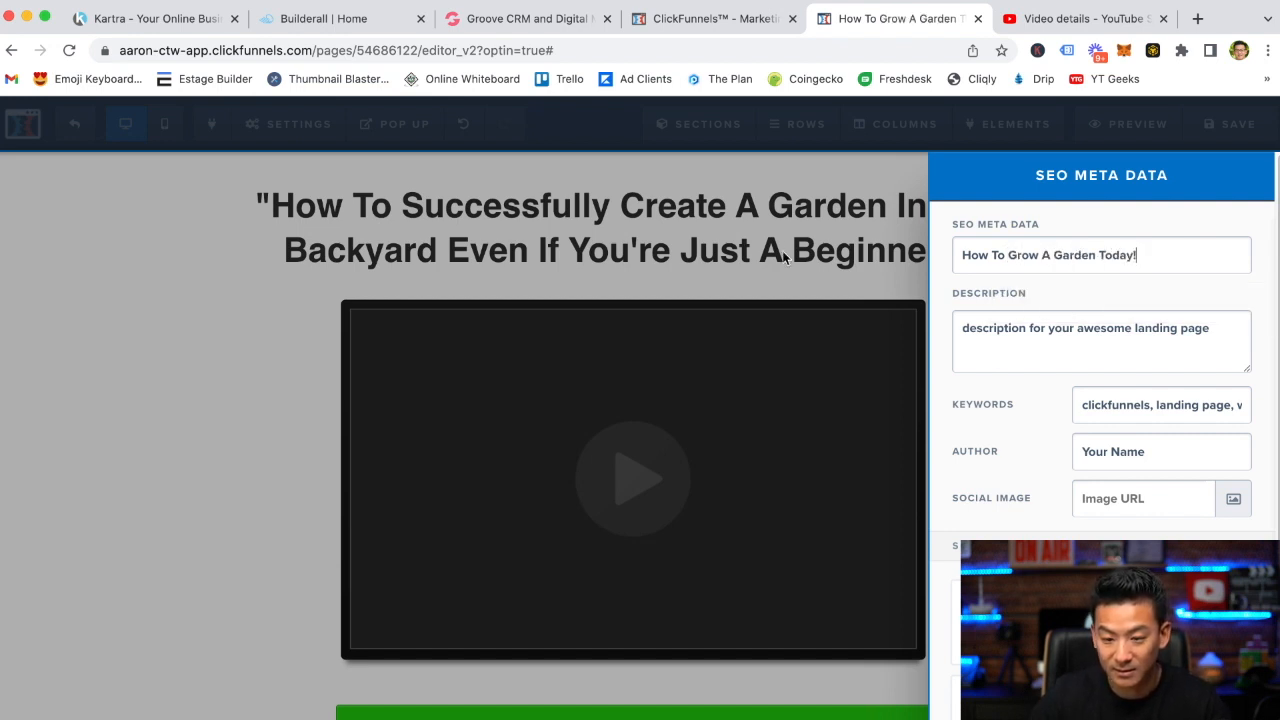
left_click(839, 291)
left_click(1232, 124)
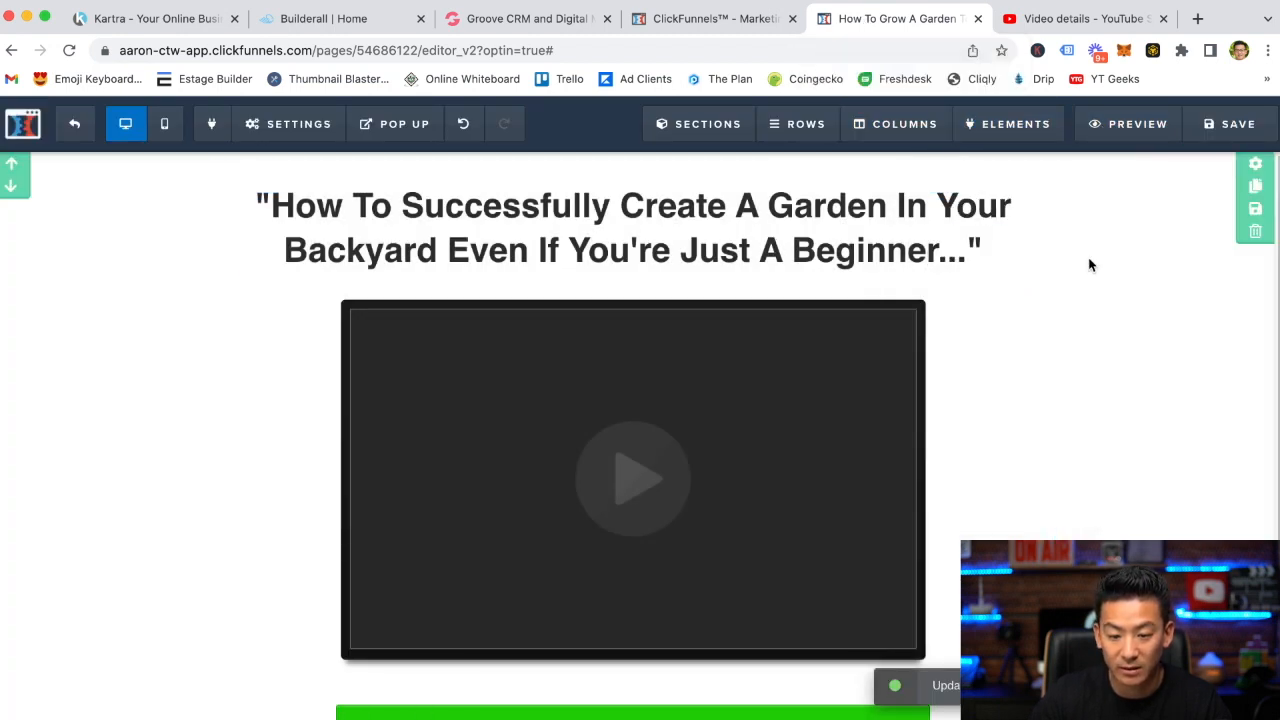
Preview the finished opt-in page and scroll through it
left_click(1136, 128)
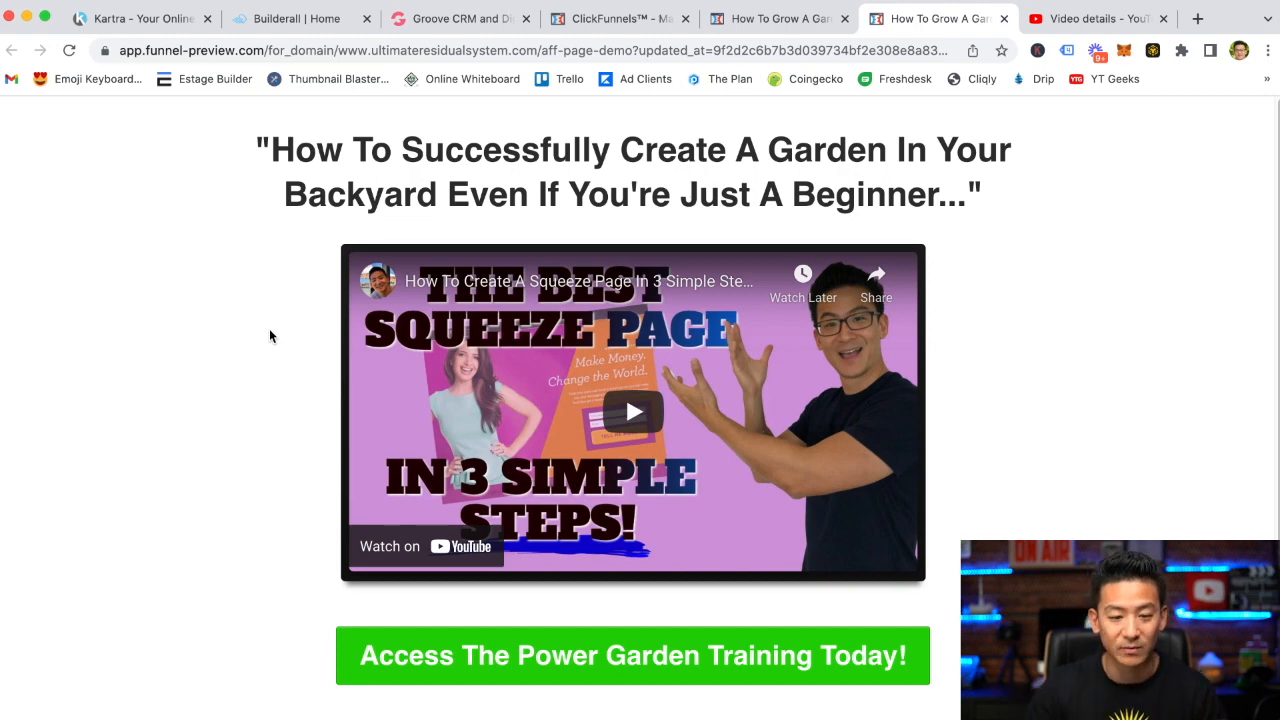
scroll(261, 447, "down", 1)
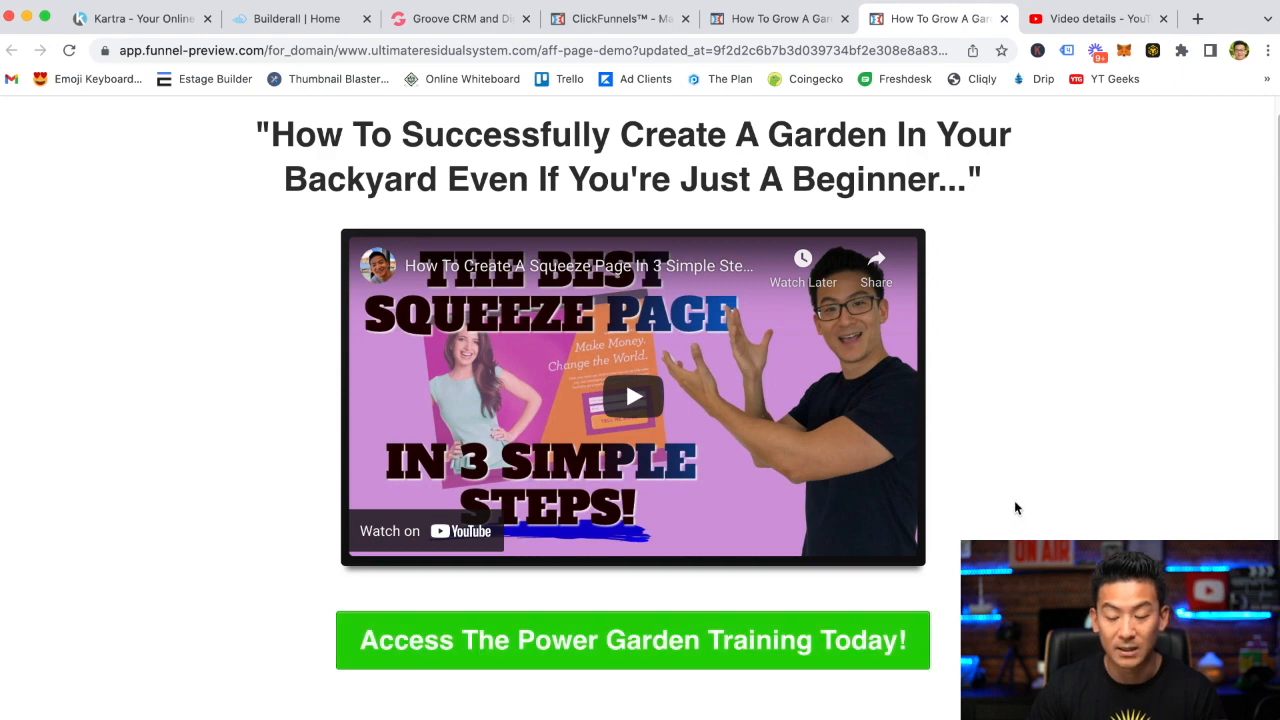
Examine the headline and embedded video on the preview page
scroll(1016, 506, "up", 1)
scroll(1016, 506, "down", 1)
scroll(1018, 507, "up", 1)
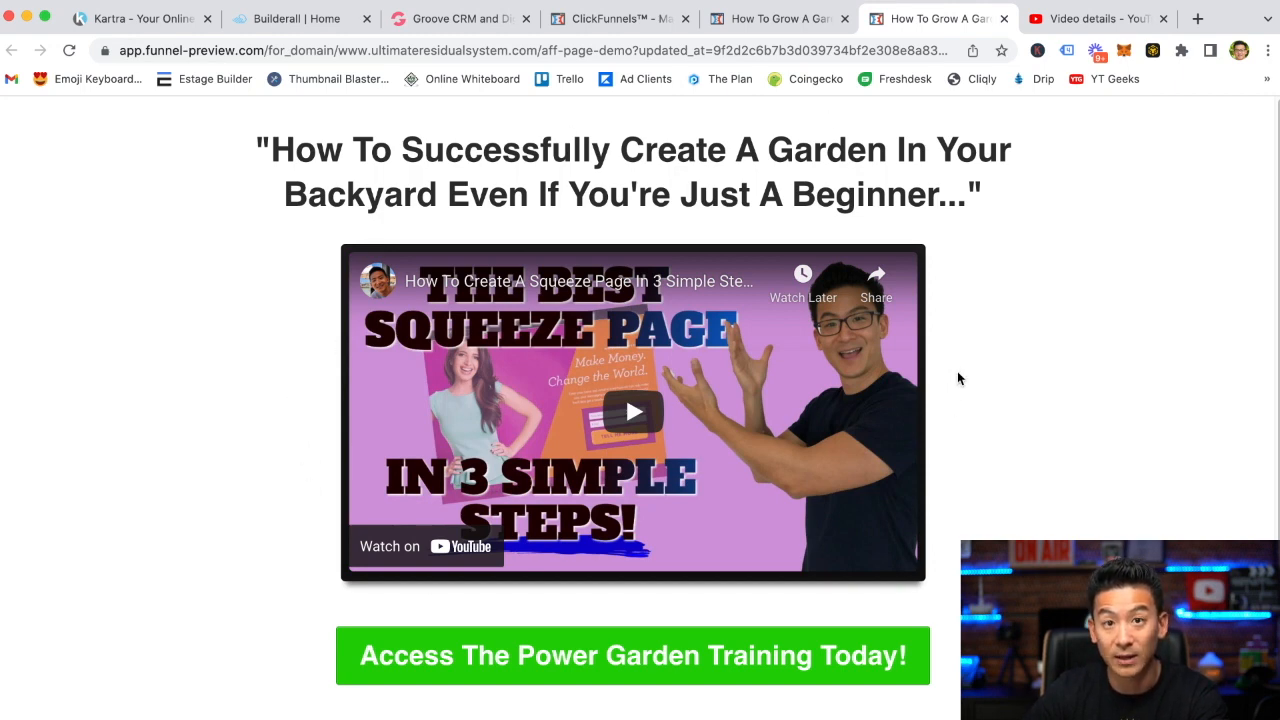
left_click_drag(272, 150, 961, 192)
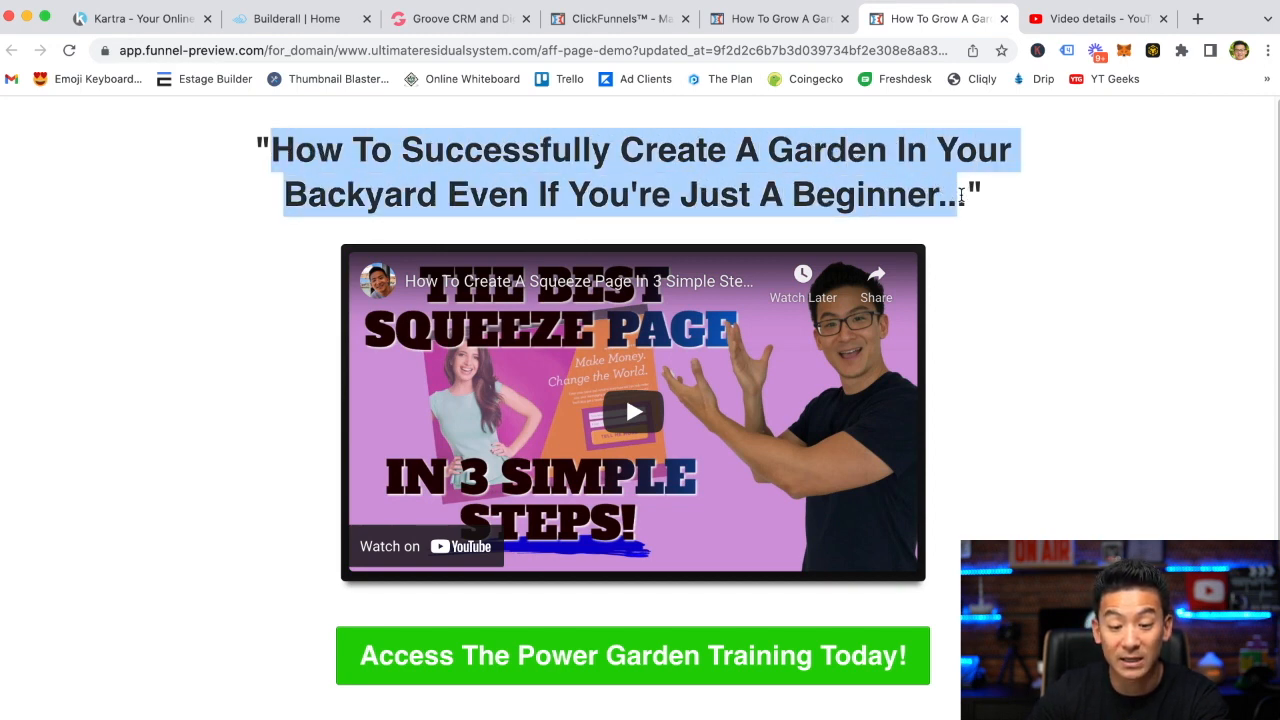
left_click(993, 312)
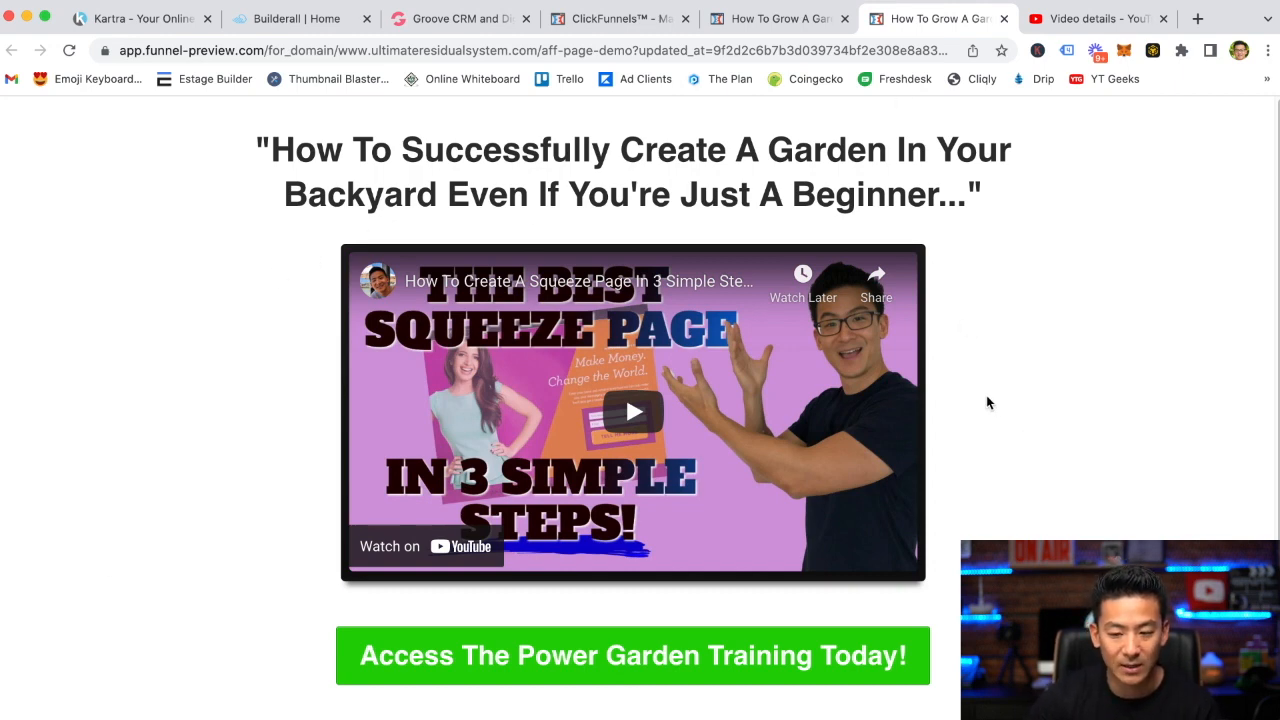
Return to the page editor, open the page background settings and pick a recently used swatch as the background colour
left_click(771, 24)
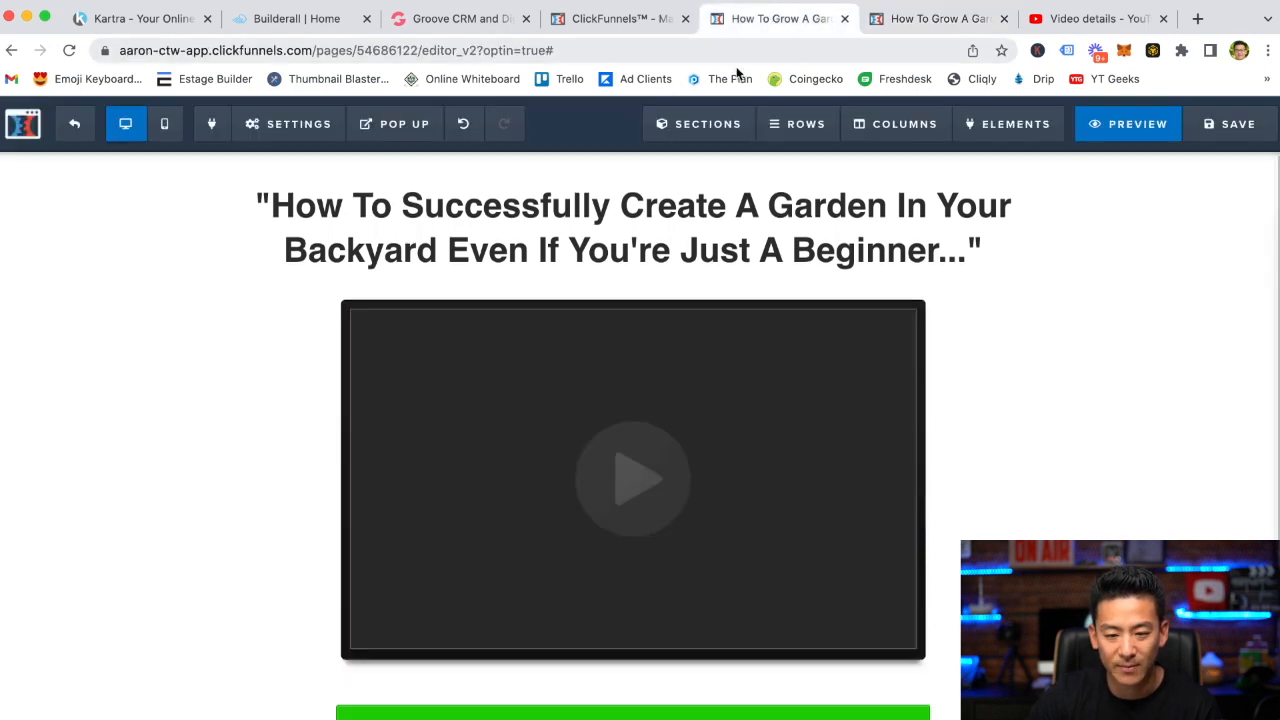
mouse_move(302, 144)
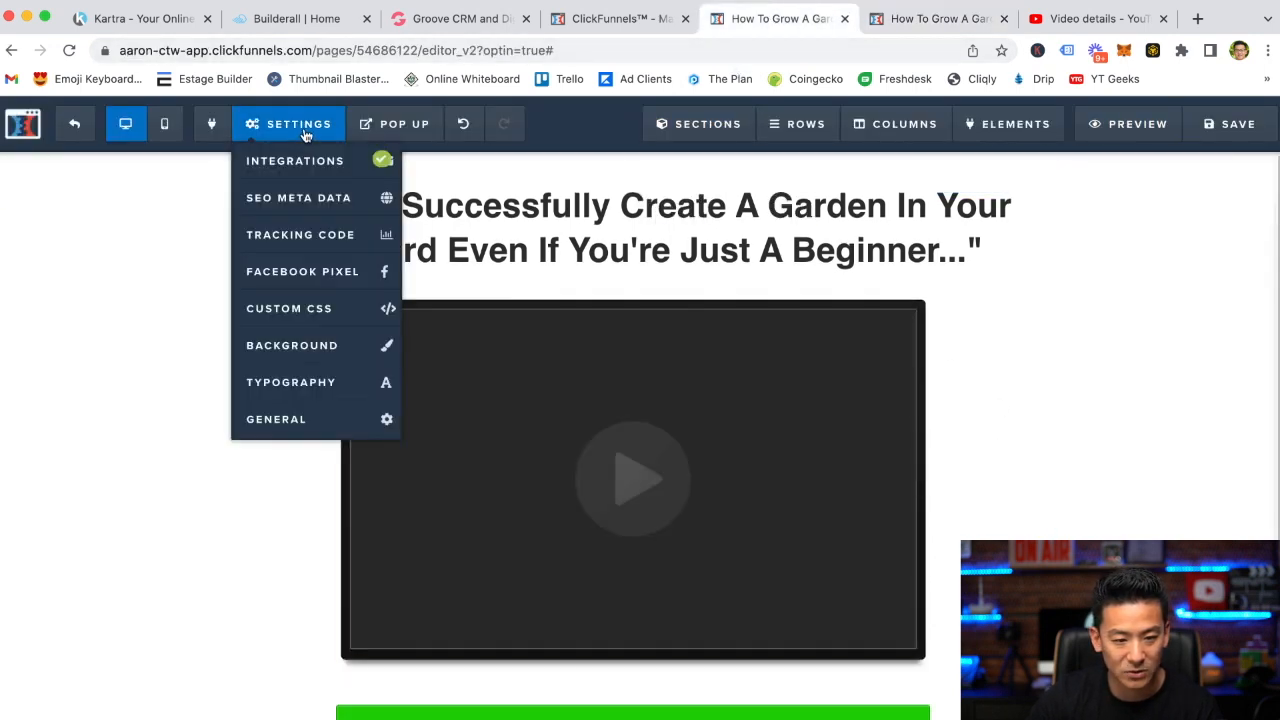
left_click(320, 344)
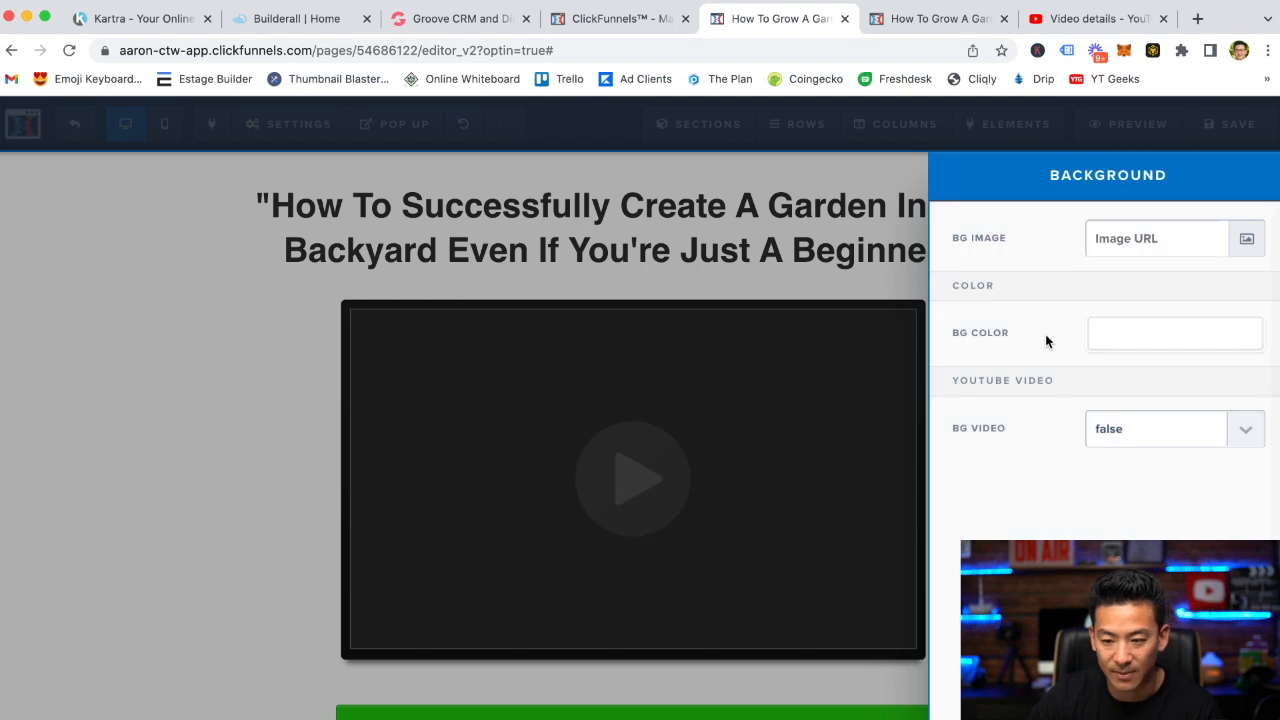
left_click(1118, 338)
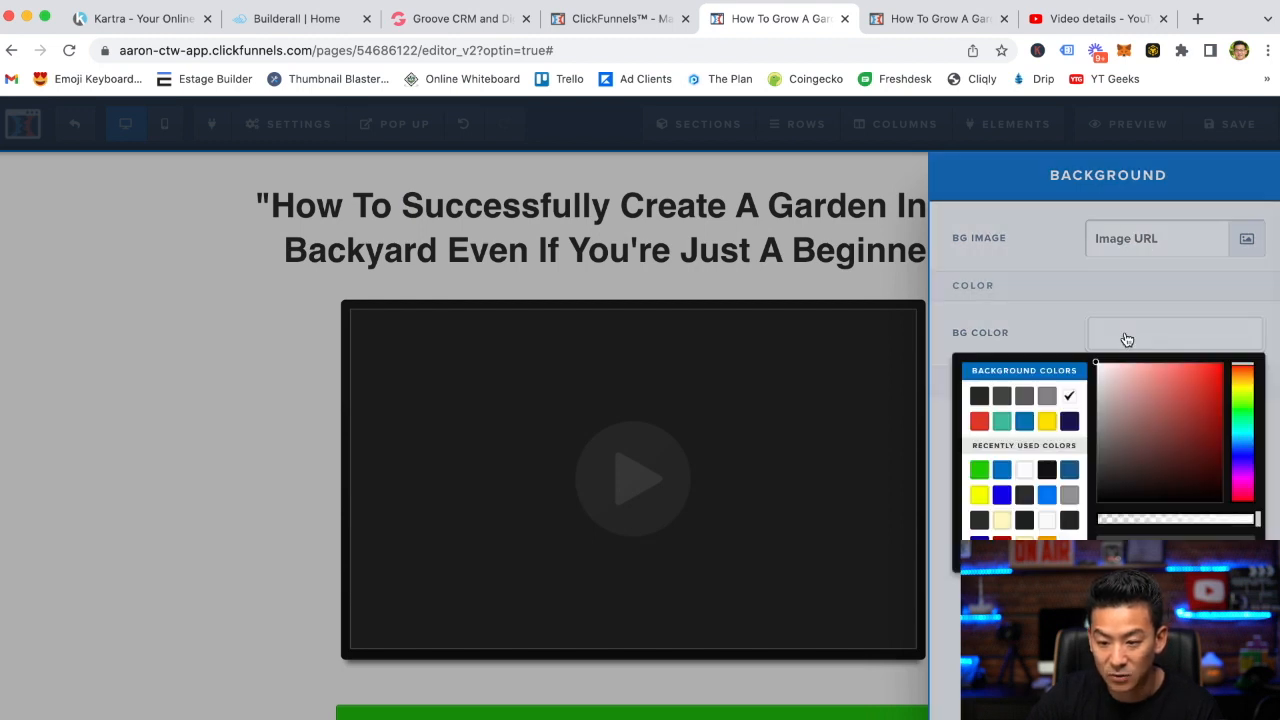
left_click(1069, 497)
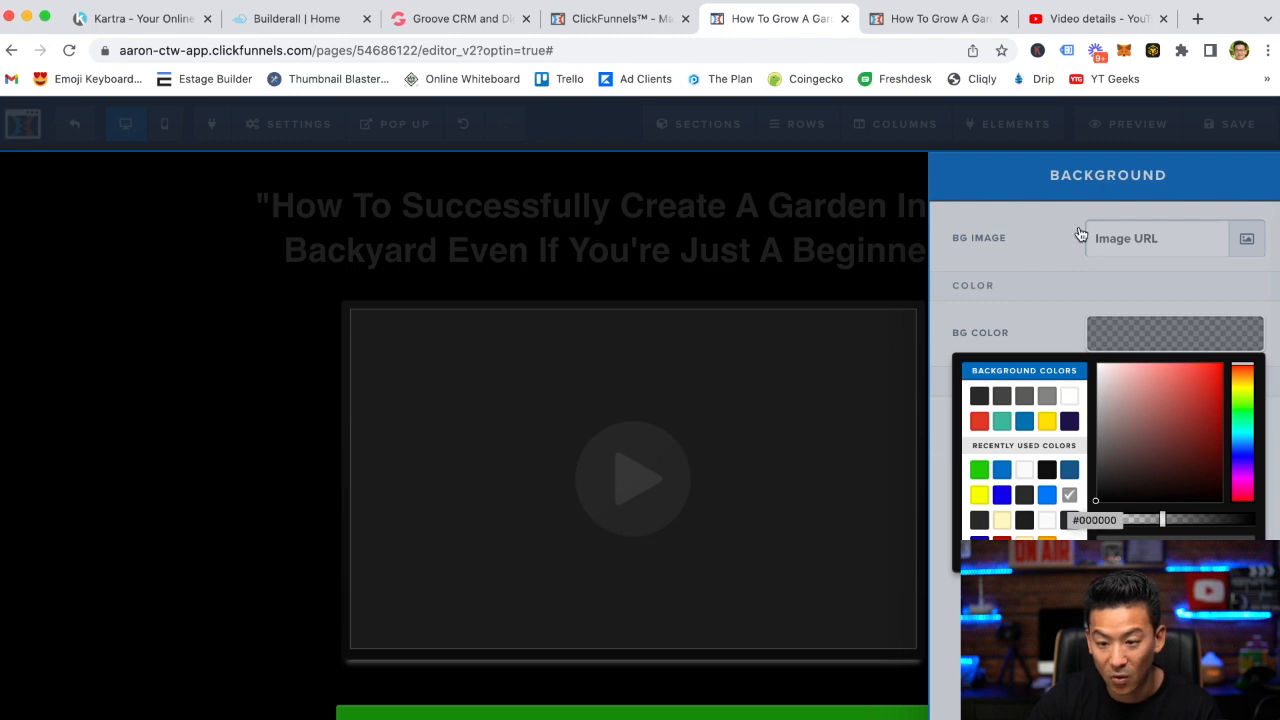
left_click(1046, 307)
Choose a light white texture pattern from the background image gallery as the page's background image
left_click(1243, 241)
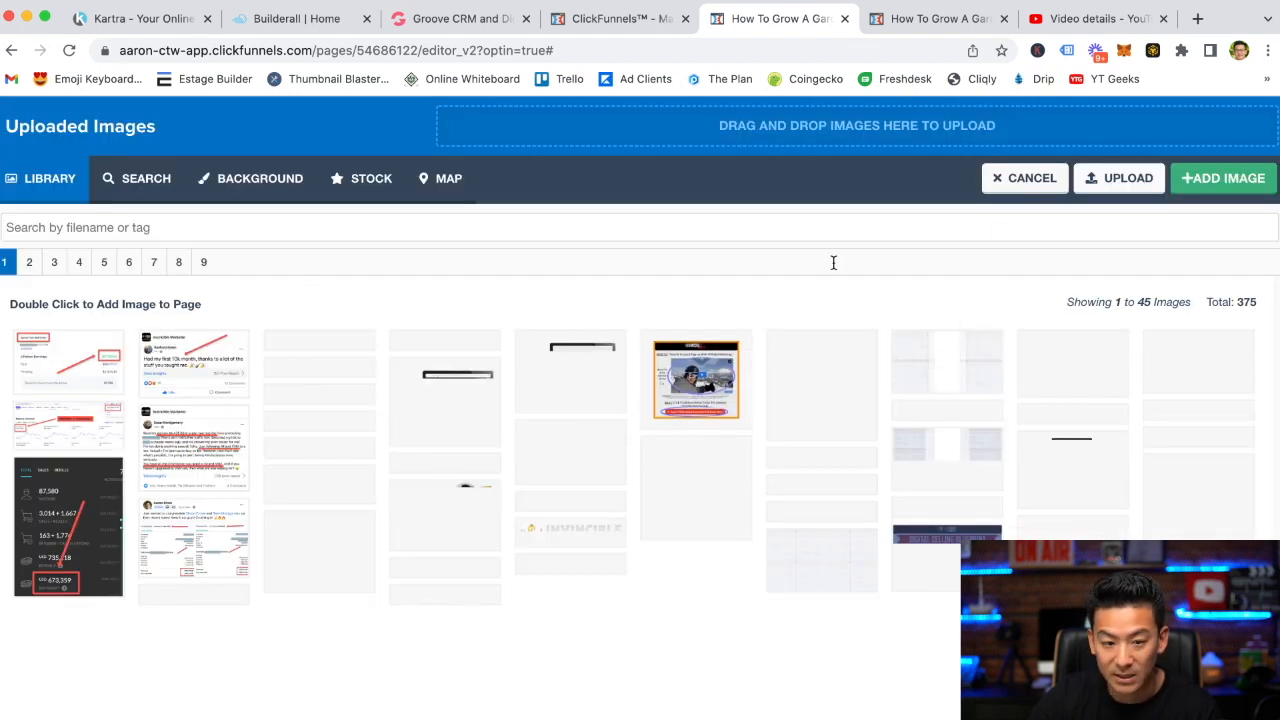
left_click(341, 186)
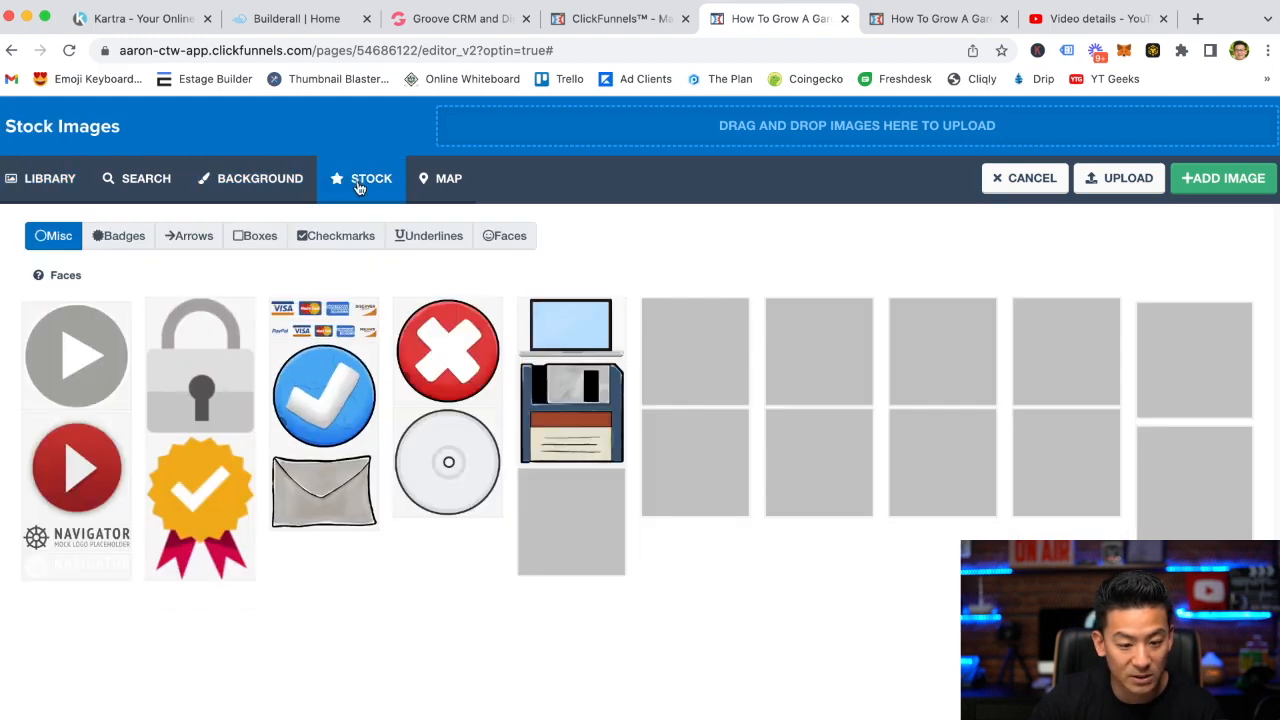
left_click(251, 182)
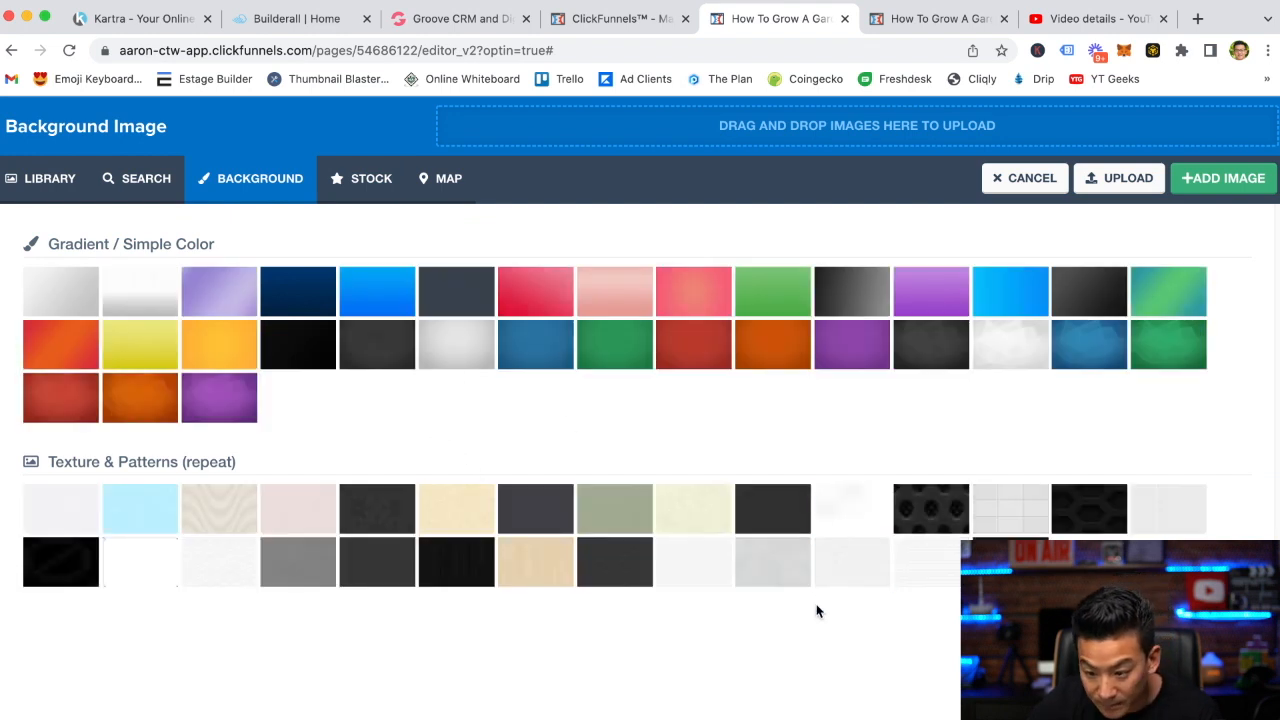
left_click(853, 568)
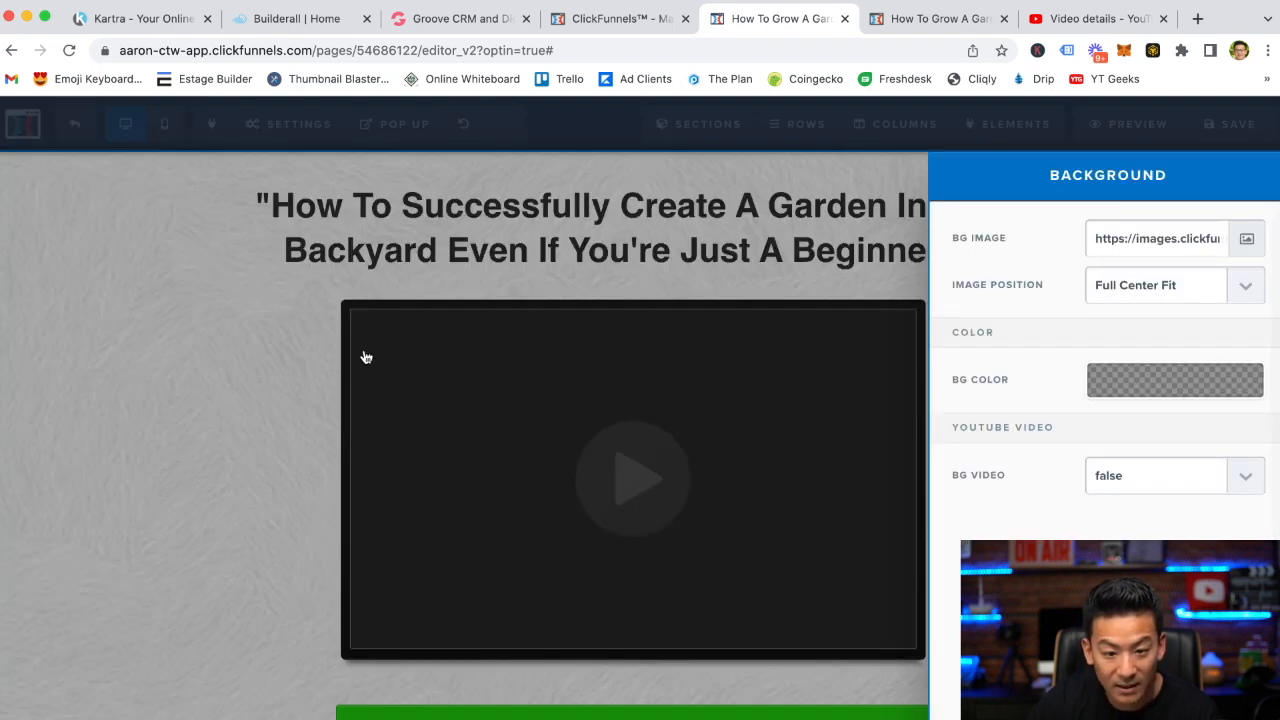
left_click(281, 338)
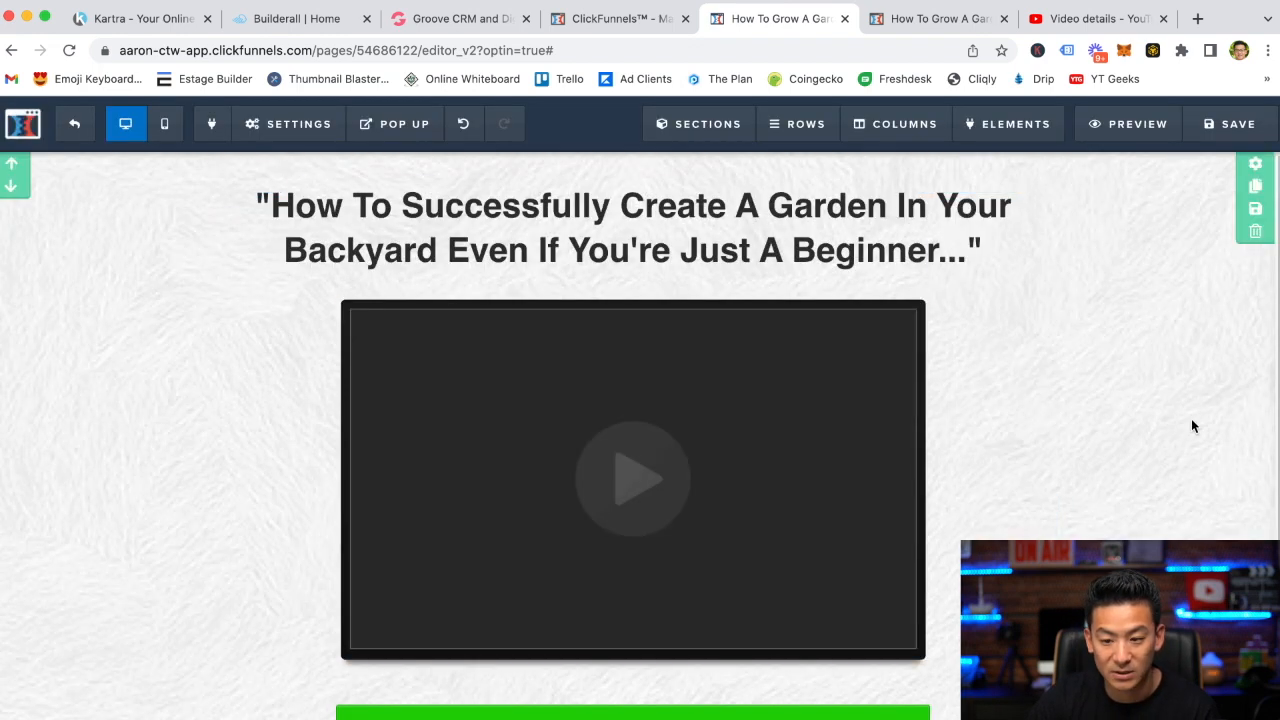
Save the page and open its preview
left_click(1240, 121)
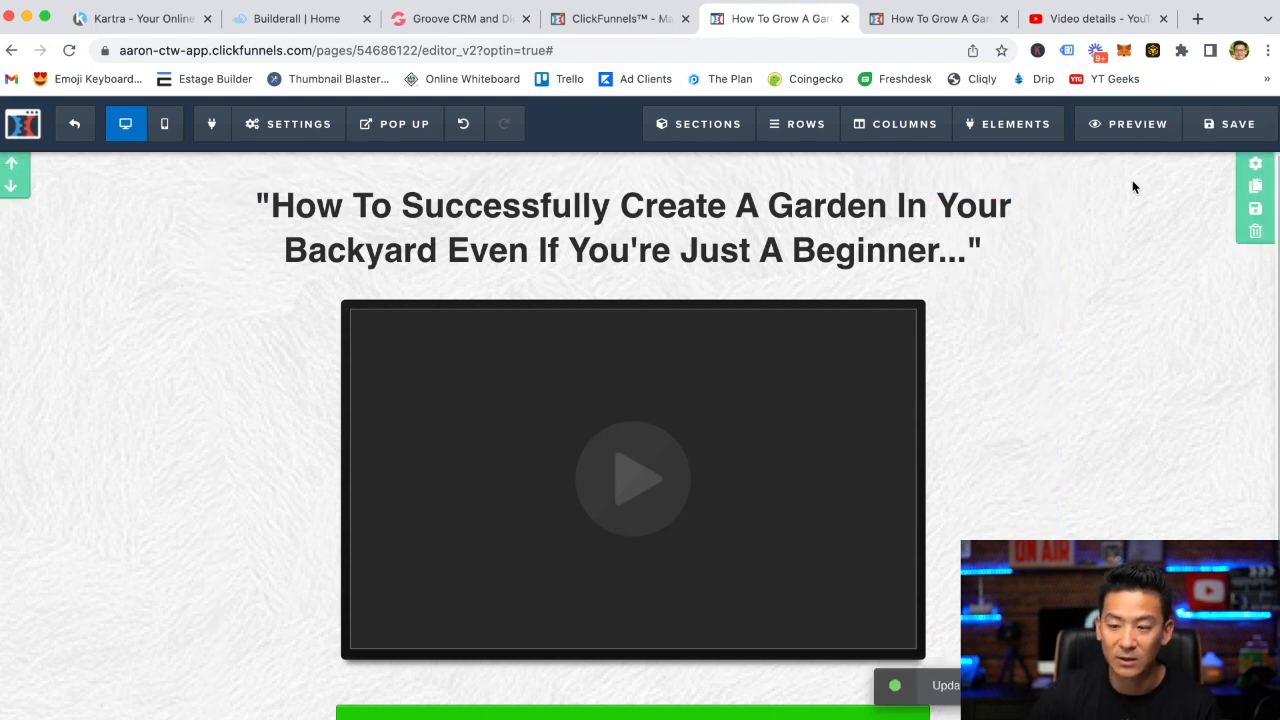
left_click(1137, 124)
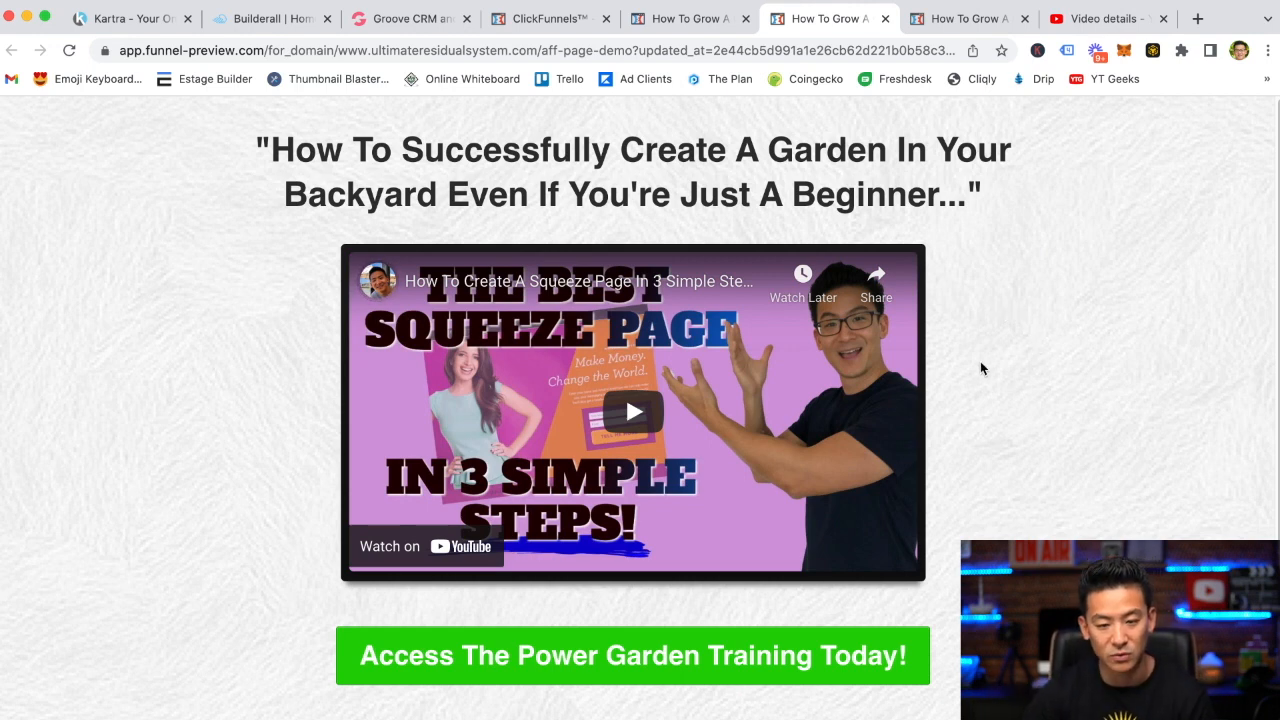
Play the embedded video on the preview page and pause it again
left_click(623, 406)
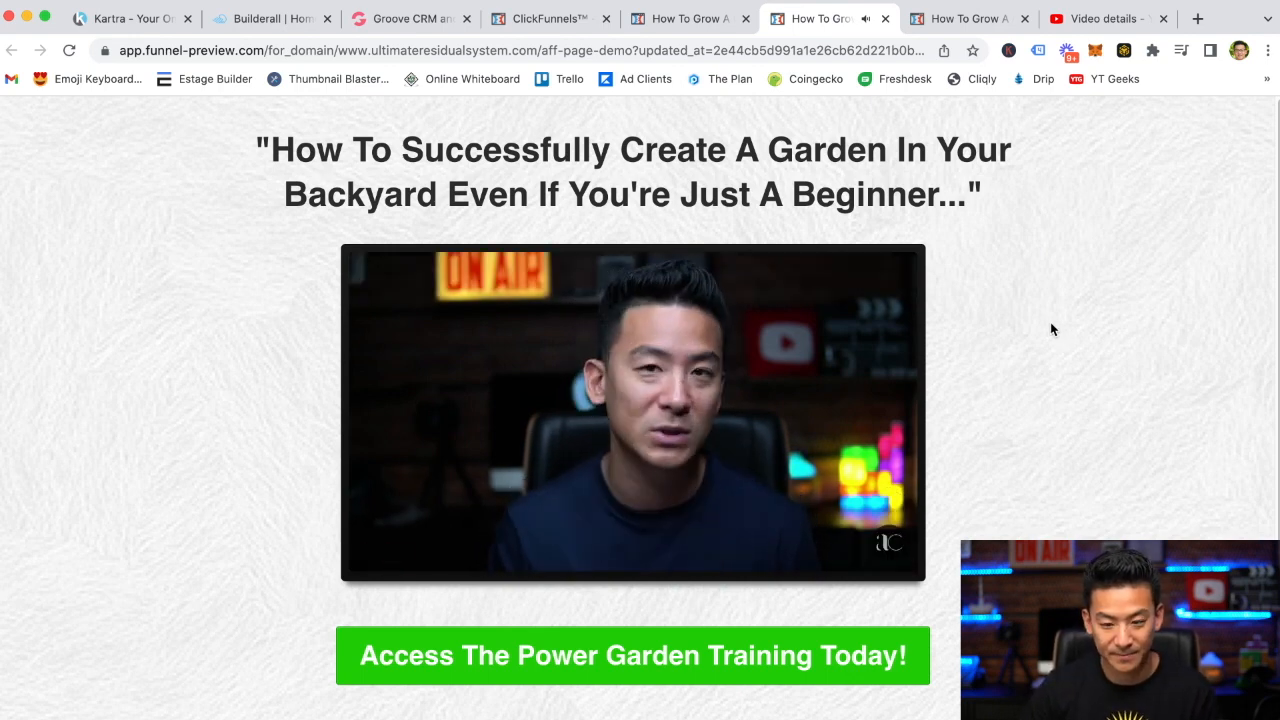
mouse_move(777, 415)
left_click(380, 553)
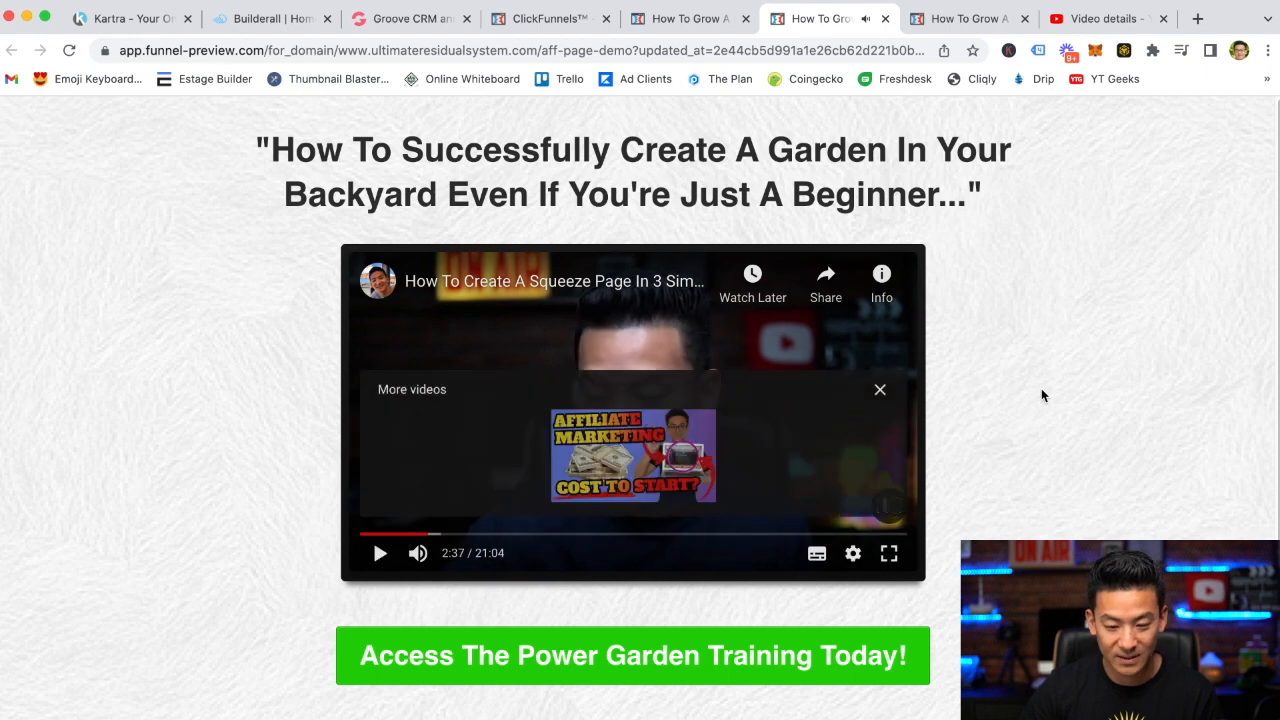